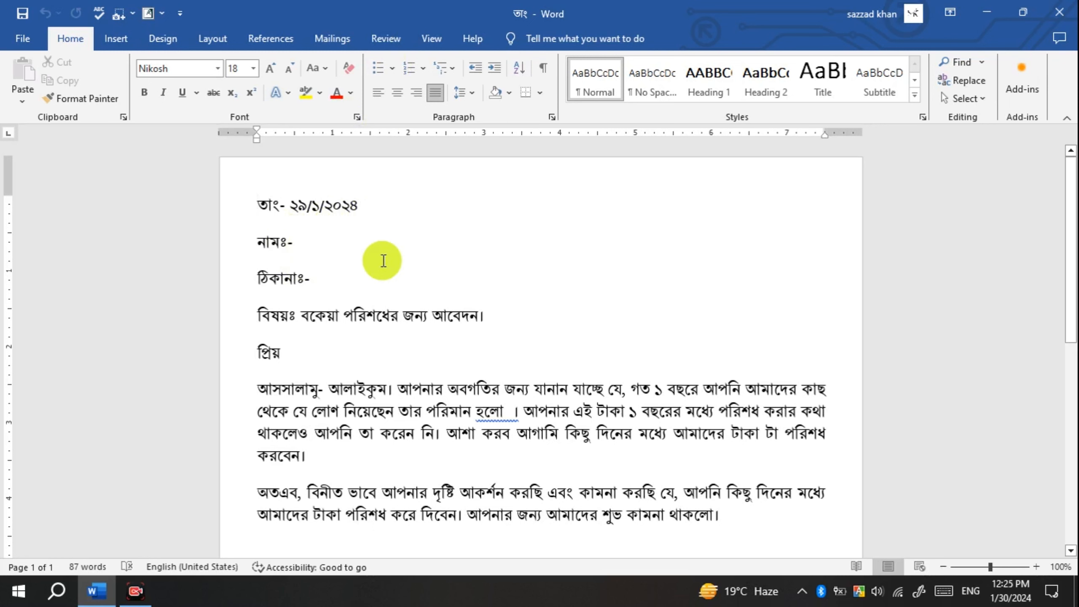
# Step: Switch the ribbon to the Mailings tab above the Bengali loan letter
pyautogui.scroll(-10, 434, 270)
pyautogui.scroll(2, 435, 271)
pyautogui.scroll(8, 434, 271)
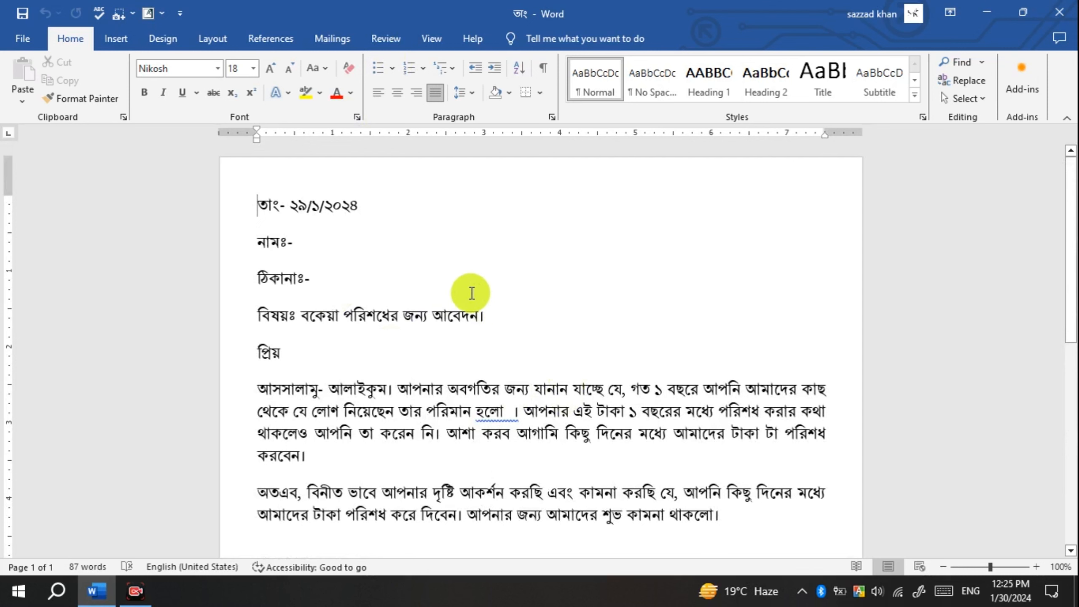
pyautogui.click(331, 39)
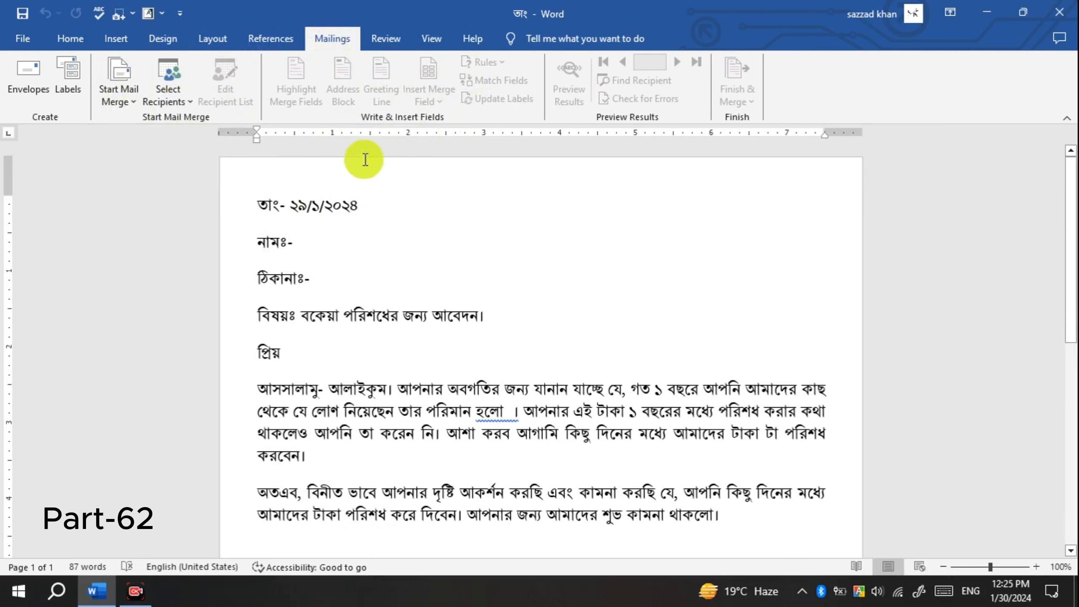
# Step: Check the blanks after নামঃ-, ঠিকানাঃ-, প্রিয় and the loan amount after 'পরিমান হলো'
pyautogui.click(338, 239)
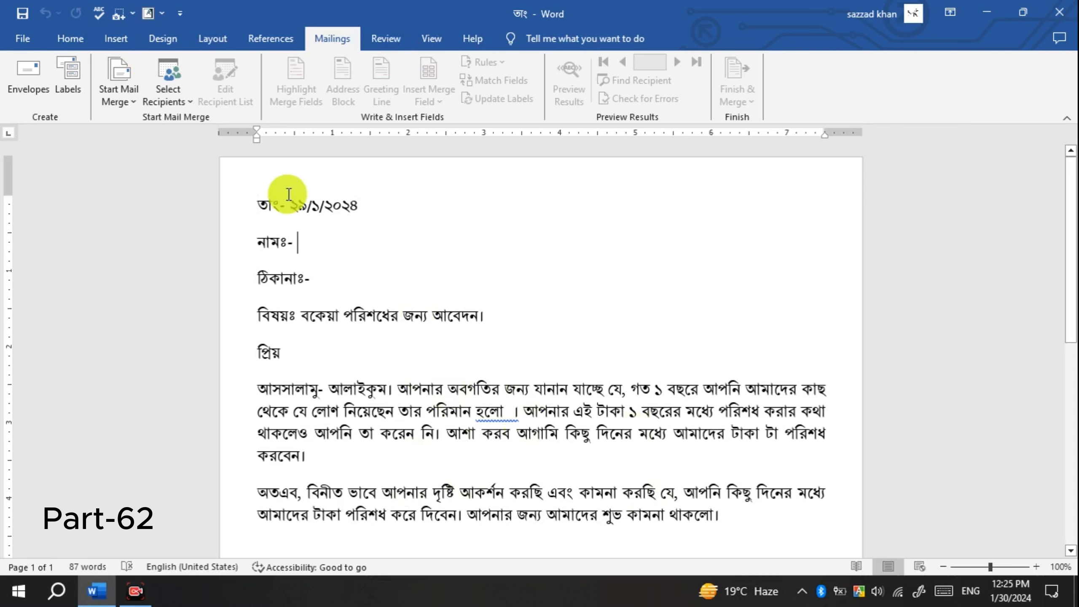
pyautogui.click(331, 285)
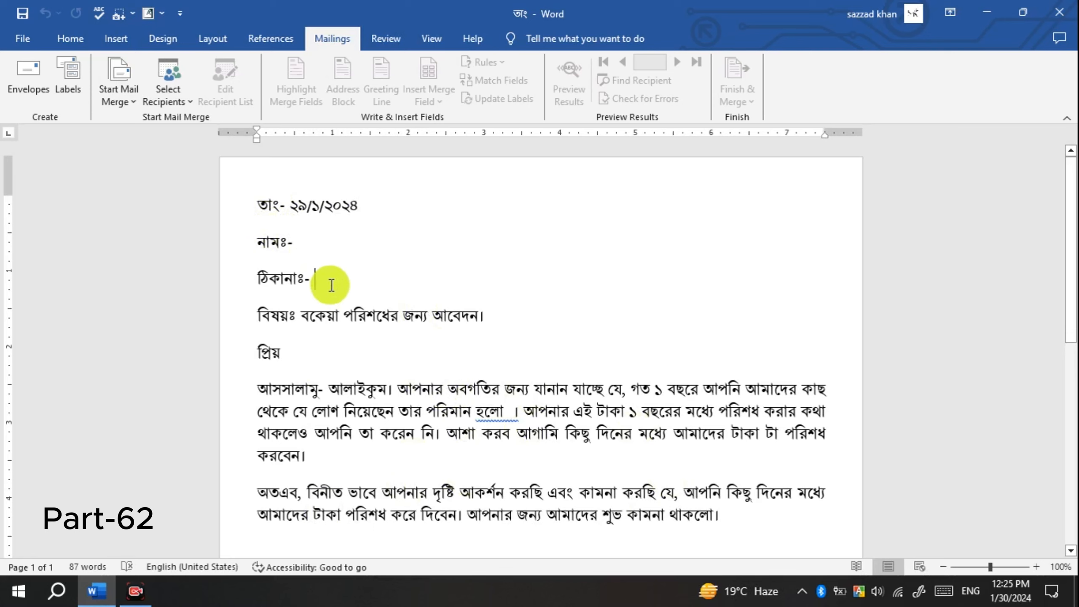
pyautogui.click(297, 353)
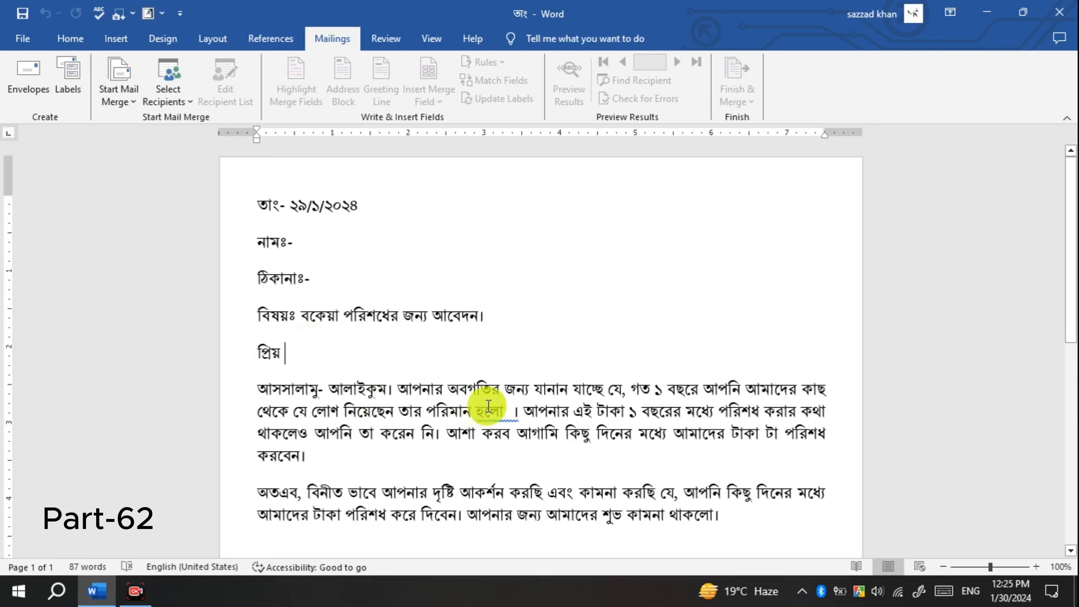
pyautogui.click(508, 410)
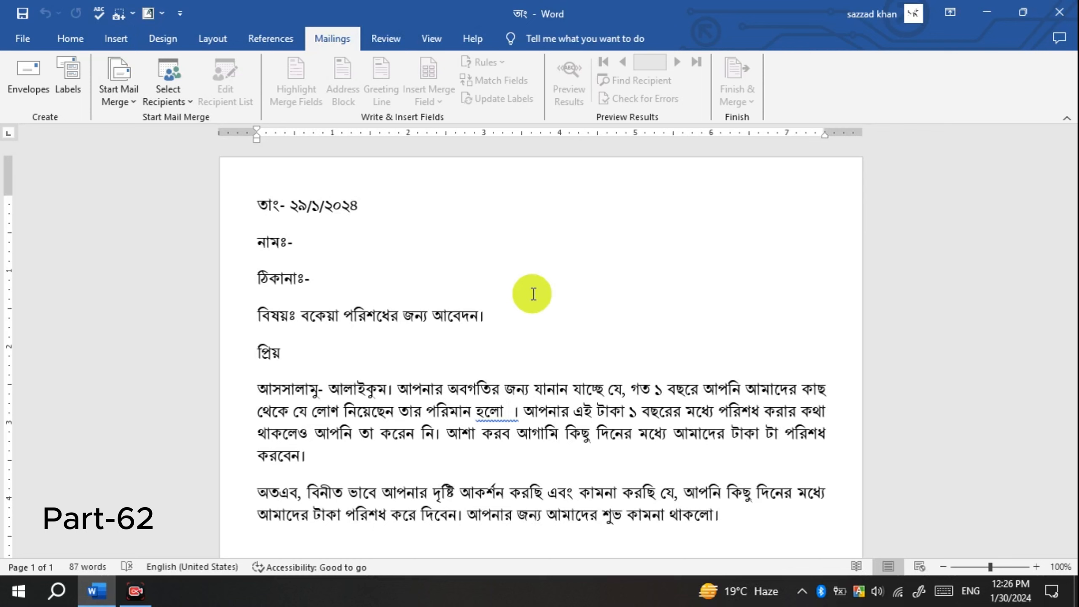
# Step: Minimize the Word letter to show the desktop with its Word and Excel icons
pyautogui.scroll(-10, 533, 294)
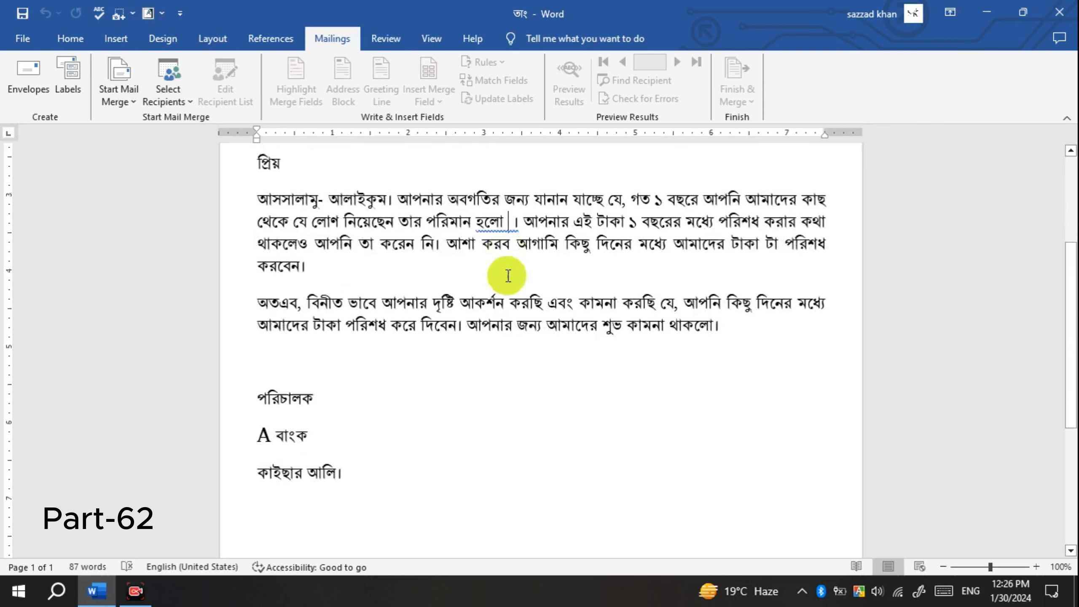
pyautogui.scroll(10, 494, 313)
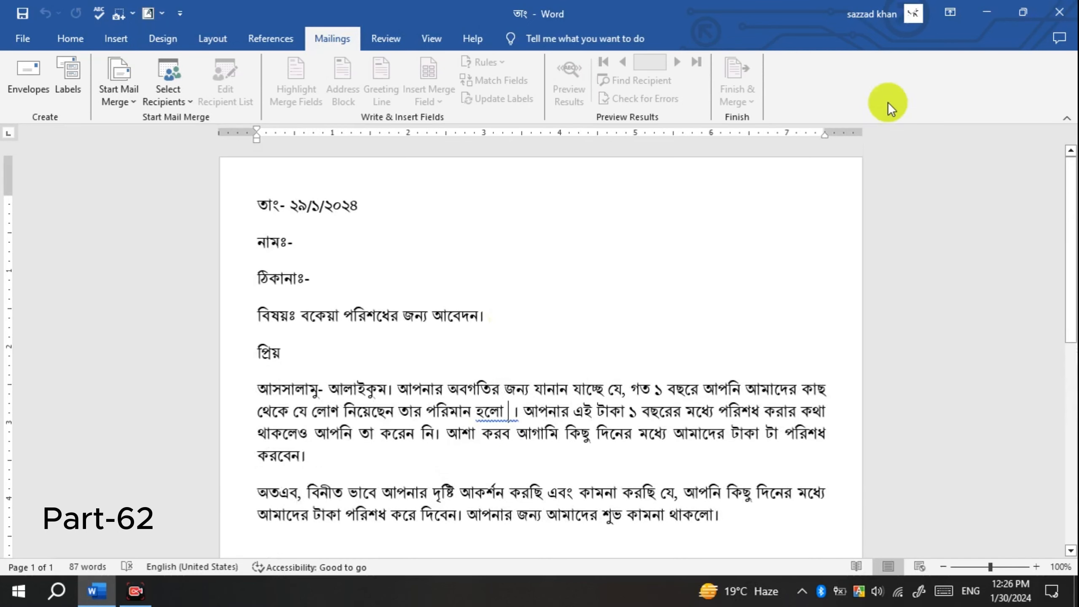
pyautogui.click(1001, 18)
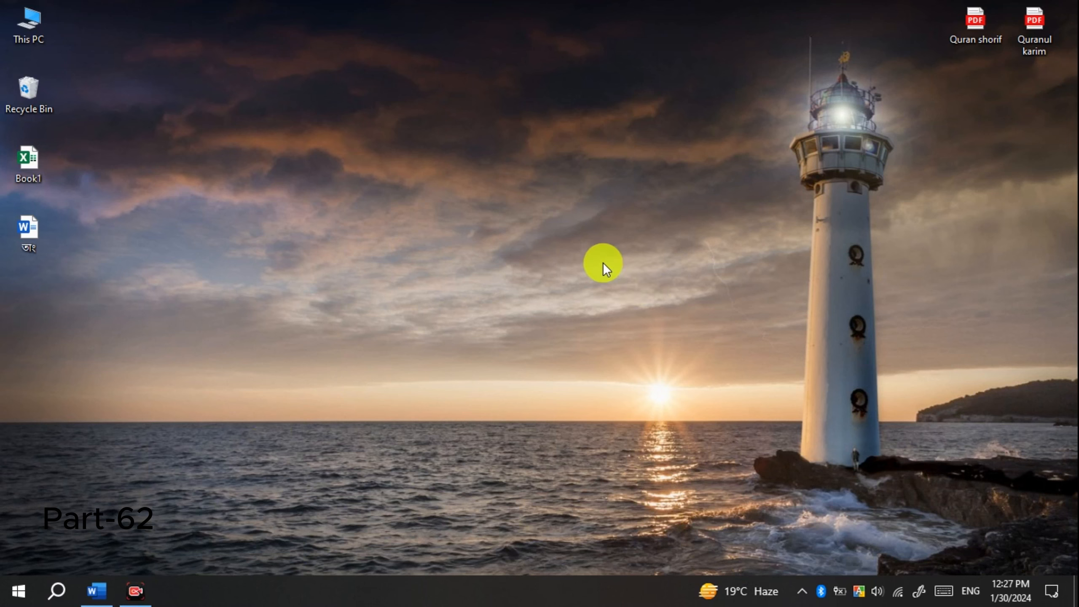
# Step: Restore the Word letter from the taskbar and put the cursor after নামঃ-
pyautogui.click(104, 587)
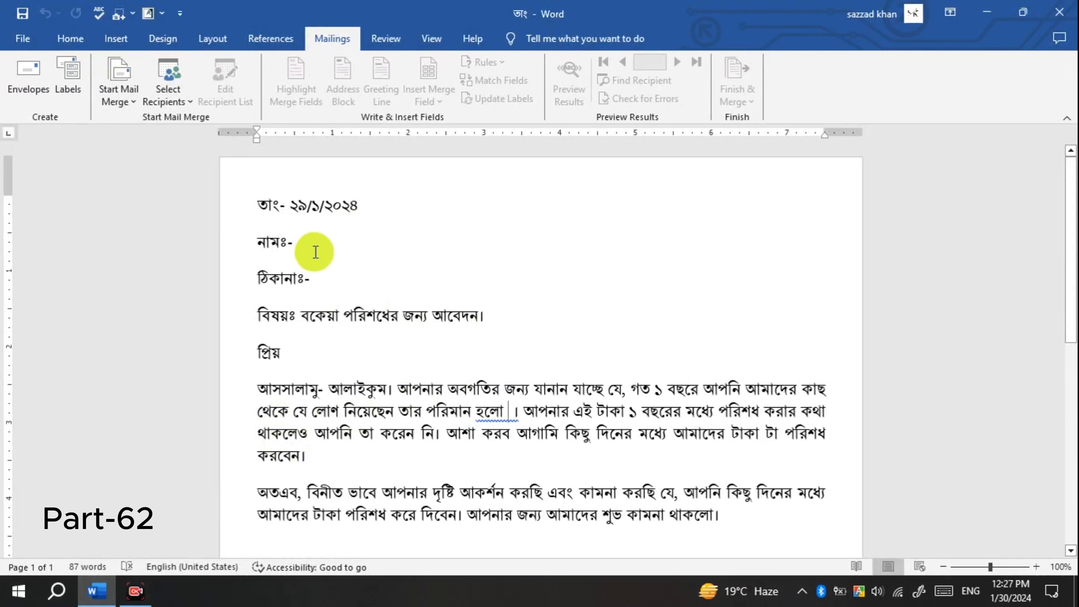
pyautogui.click(313, 235)
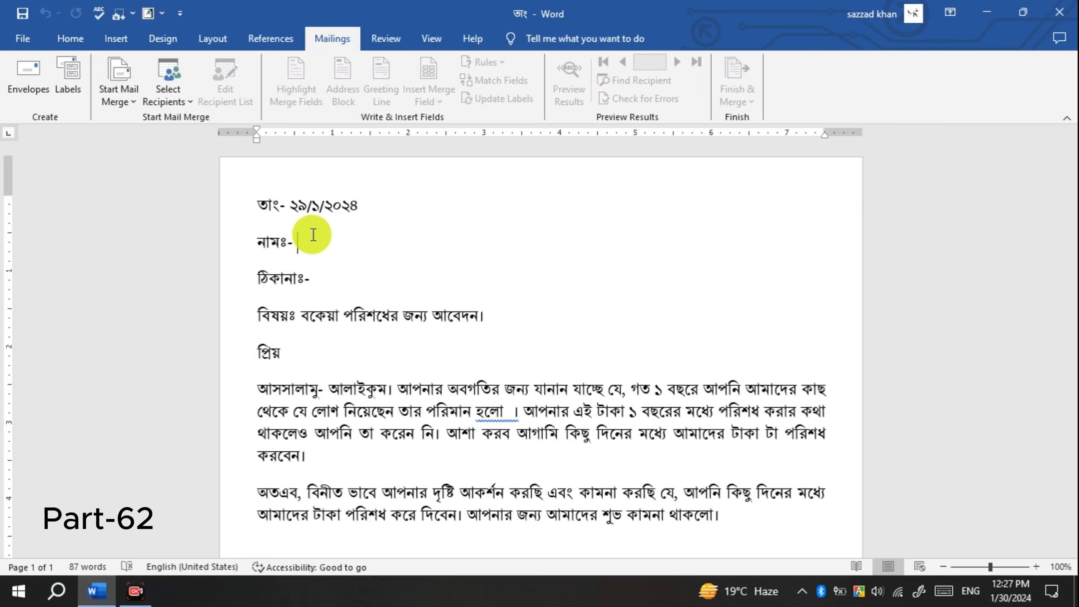
pyautogui.scroll(-5, 354, 344)
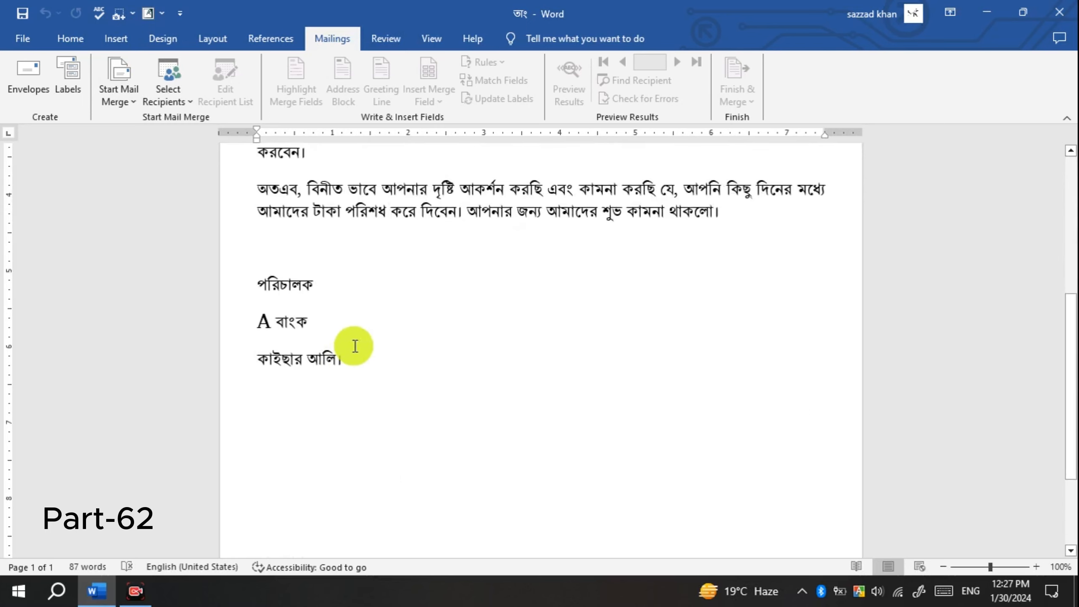
pyautogui.scroll(5, 349, 340)
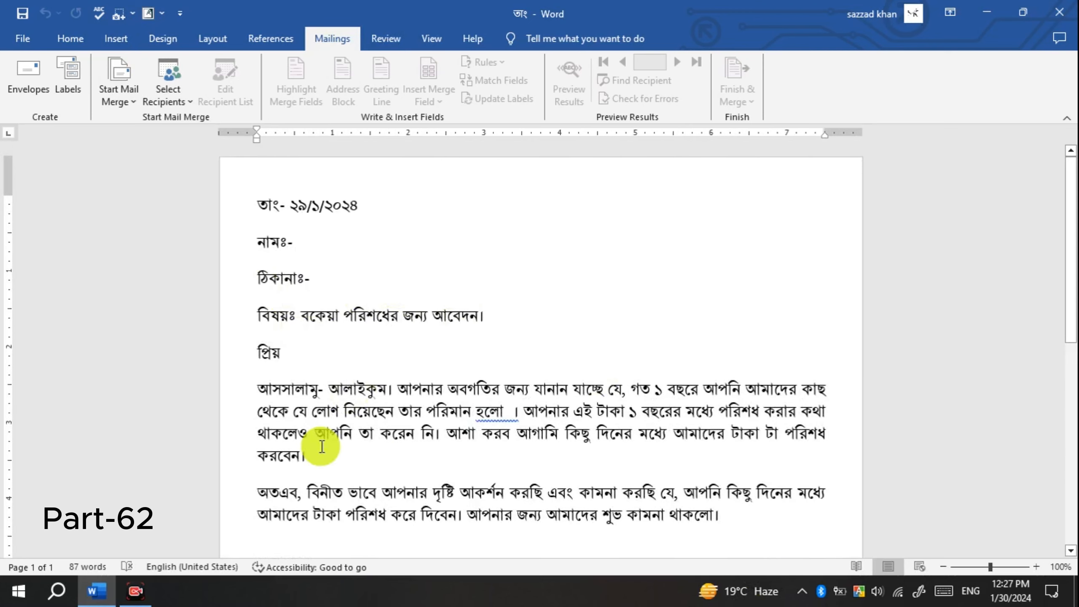
pyautogui.scroll(-3, 310, 433)
pyautogui.scroll(3, 308, 490)
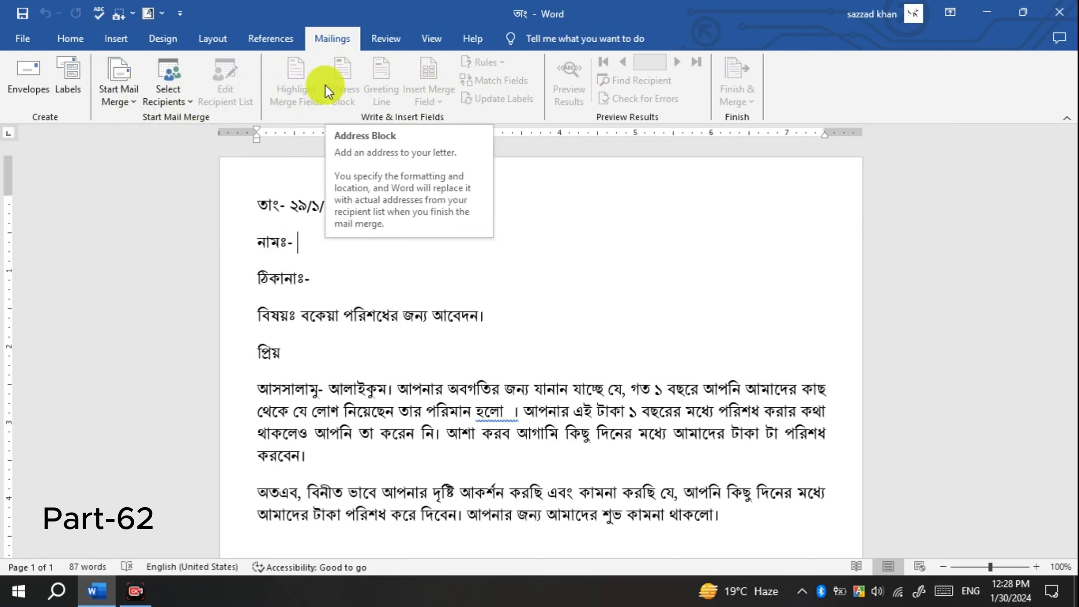
# Step: Pick Letters as the mail-merge document type, then reopen the Start Mail Merge list
pyautogui.scroll(-6, 469, 270)
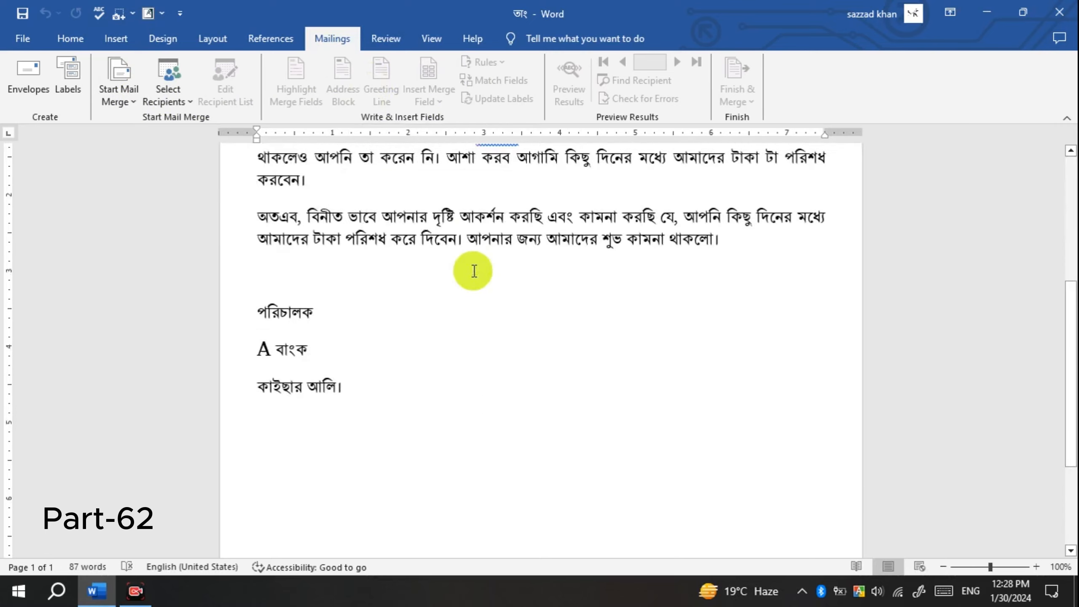
pyautogui.scroll(6, 436, 241)
pyautogui.scroll(-6, 493, 320)
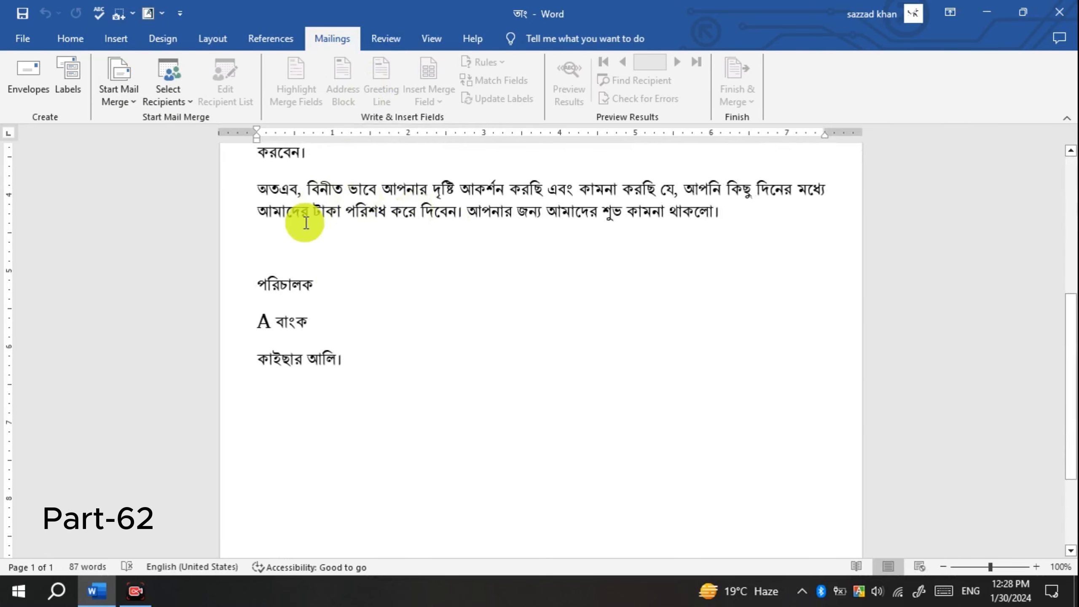
pyautogui.scroll(6, 302, 222)
pyautogui.scroll(-9, 354, 255)
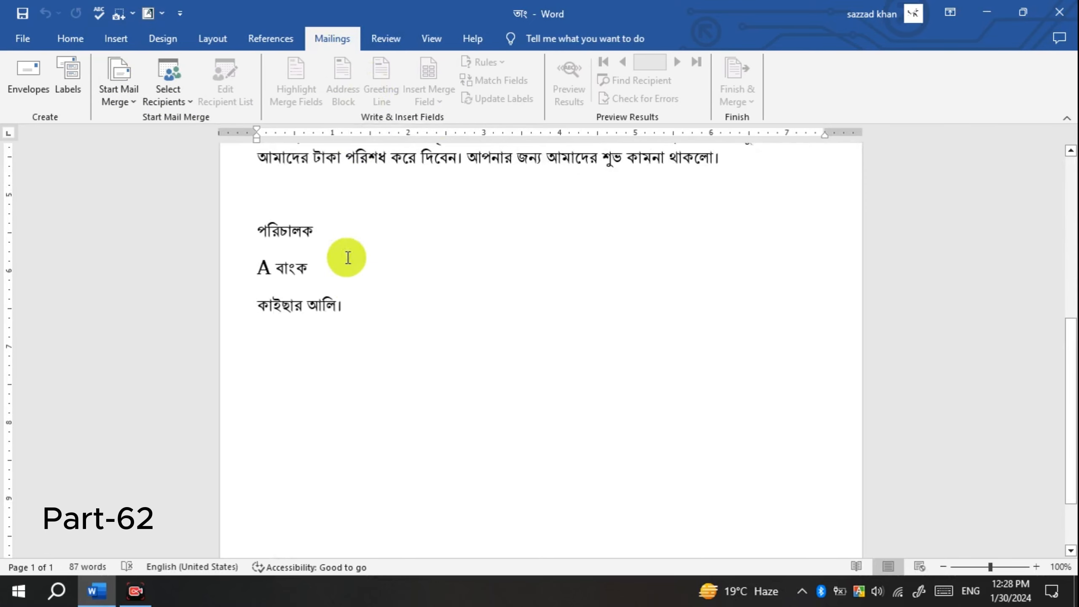
pyautogui.scroll(3, 346, 257)
pyautogui.scroll(6, 346, 256)
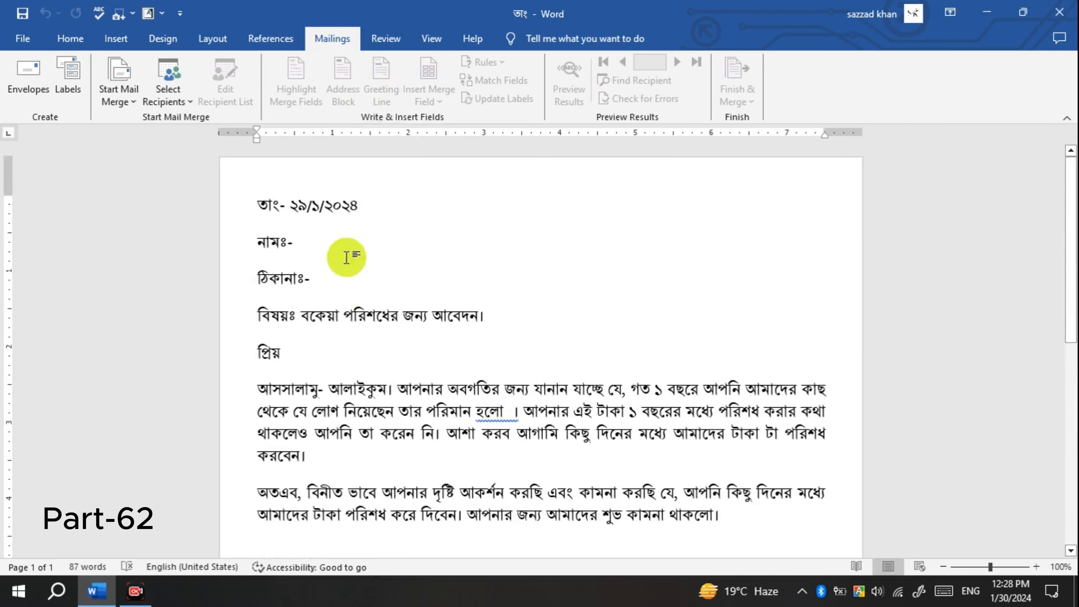
pyautogui.click(139, 101)
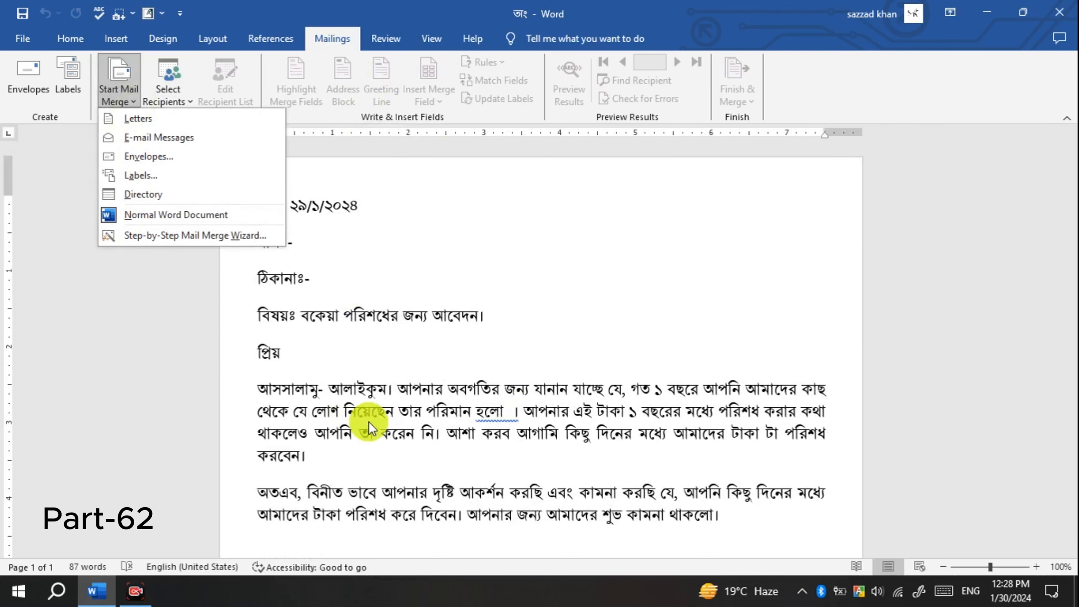
pyautogui.click(164, 121)
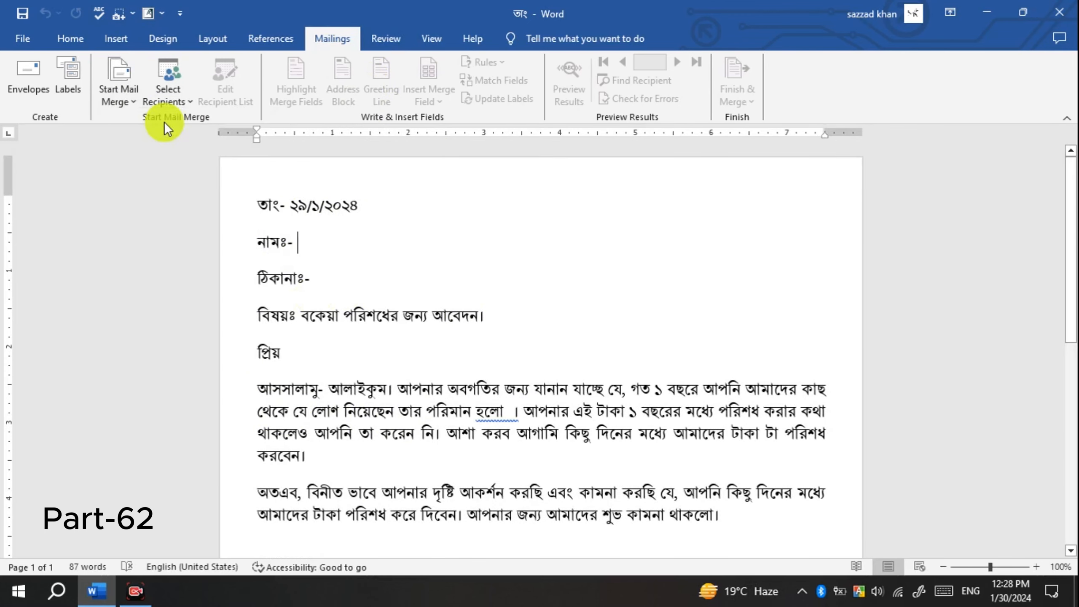
pyautogui.click(135, 93)
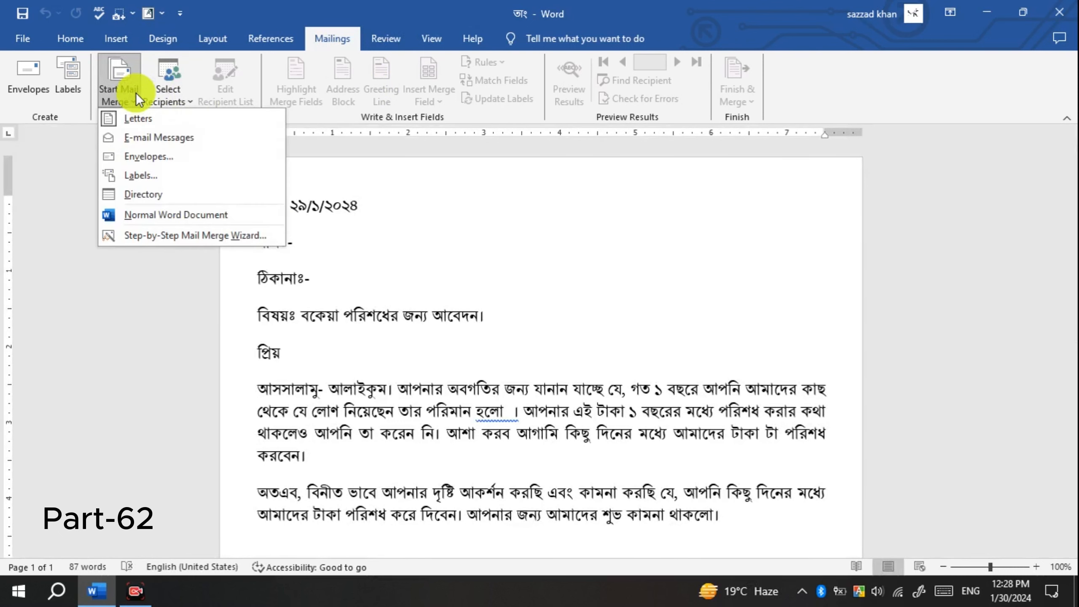
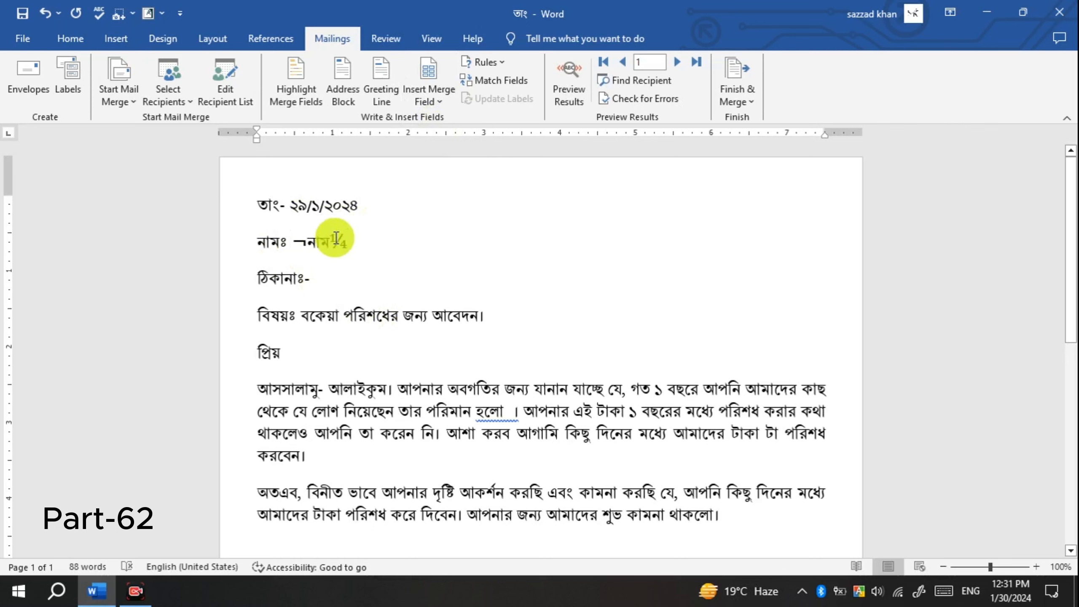
# Step: Insert the ঠিকানা_ merge field after ঠিকানাঃ on the address line
pyautogui.click(321, 282)
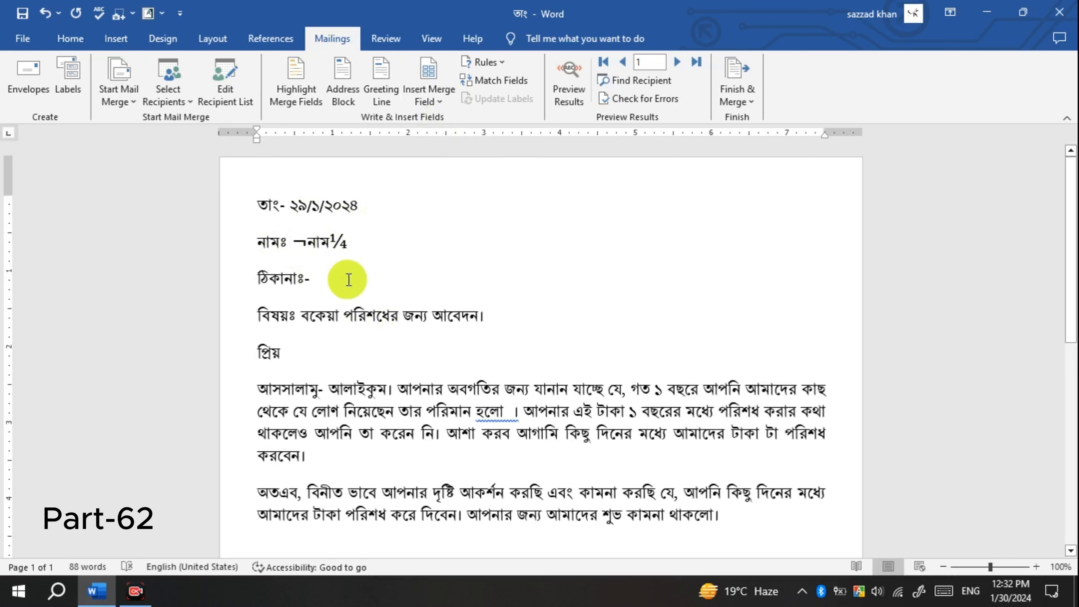
pyautogui.doubleClick(302, 282)
pyautogui.click(313, 281)
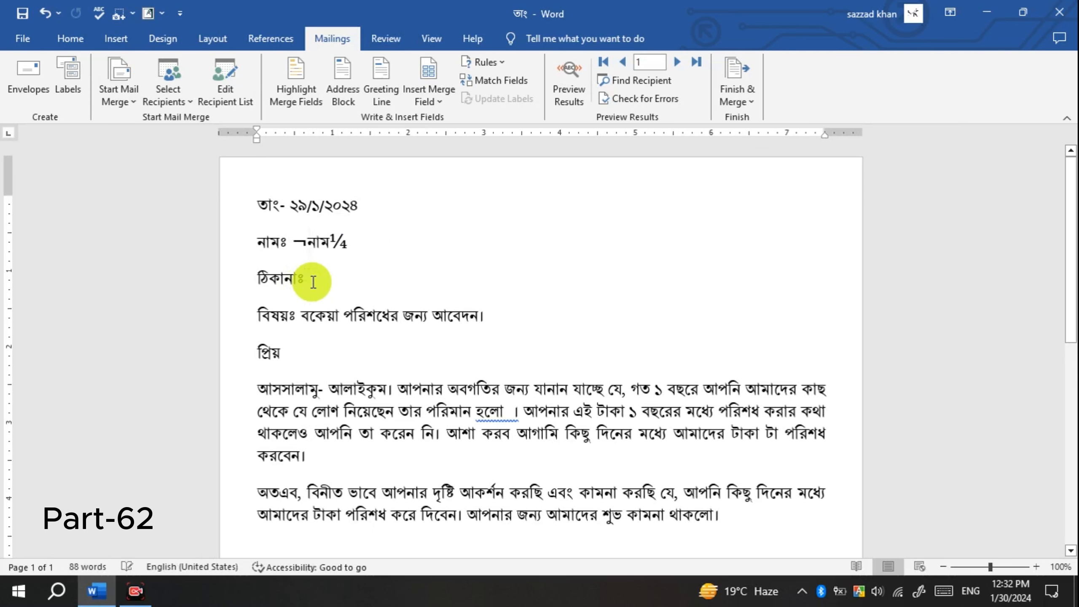
pyautogui.click(436, 99)
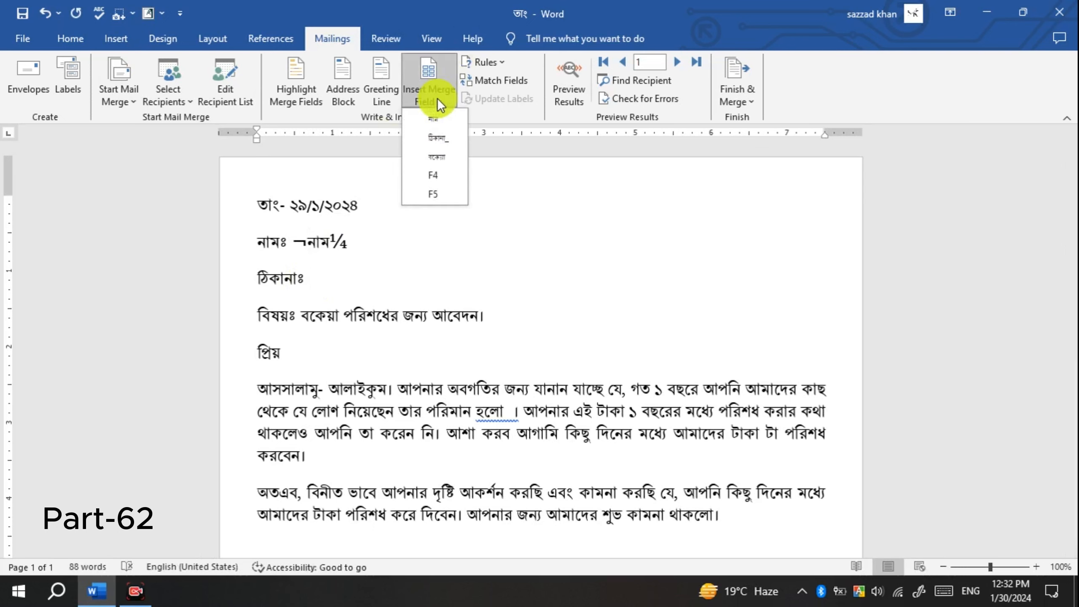
pyautogui.click(453, 140)
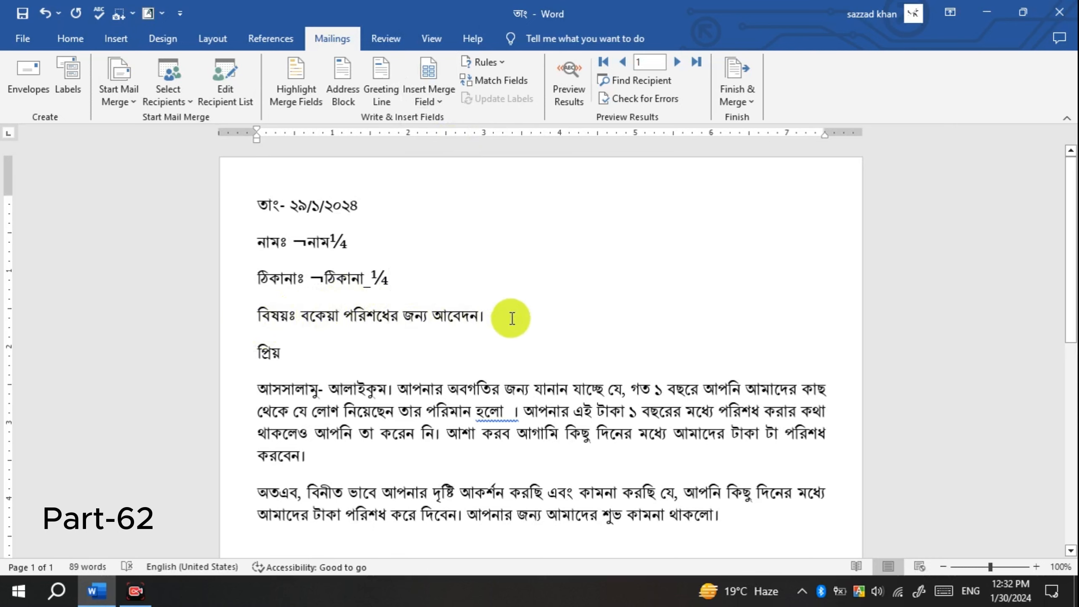
# Step: Insert the নাম merge field after প্রিয় in the greeting
pyautogui.click(284, 355)
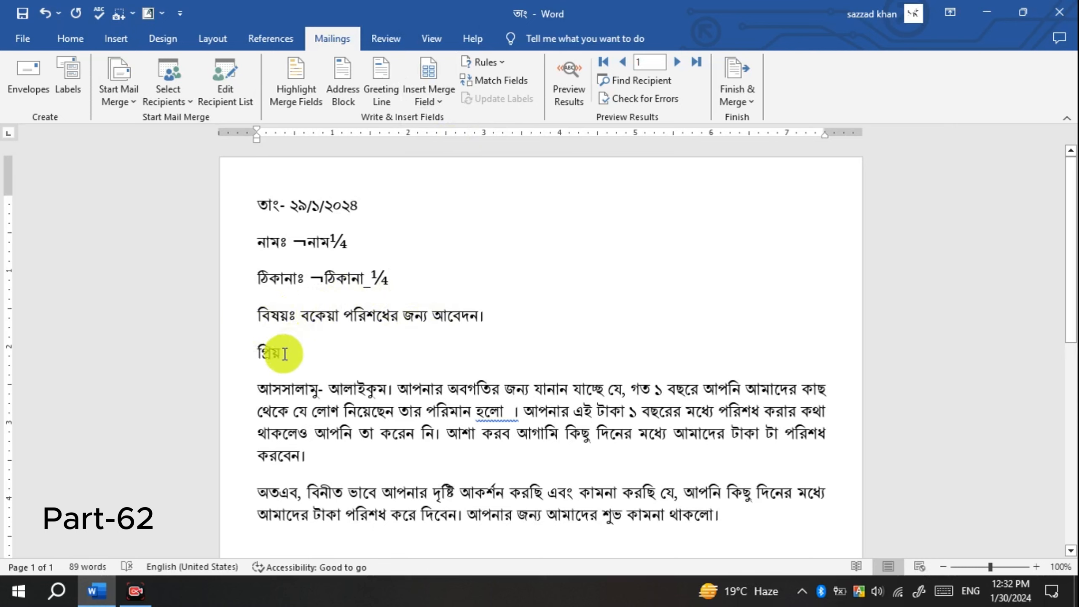
pyautogui.click(430, 97)
pyautogui.click(433, 119)
pyautogui.scroll(-2, 505, 338)
# Step: Insert the বকেয়া merge field after হলো and review the completed letter
pyautogui.click(506, 338)
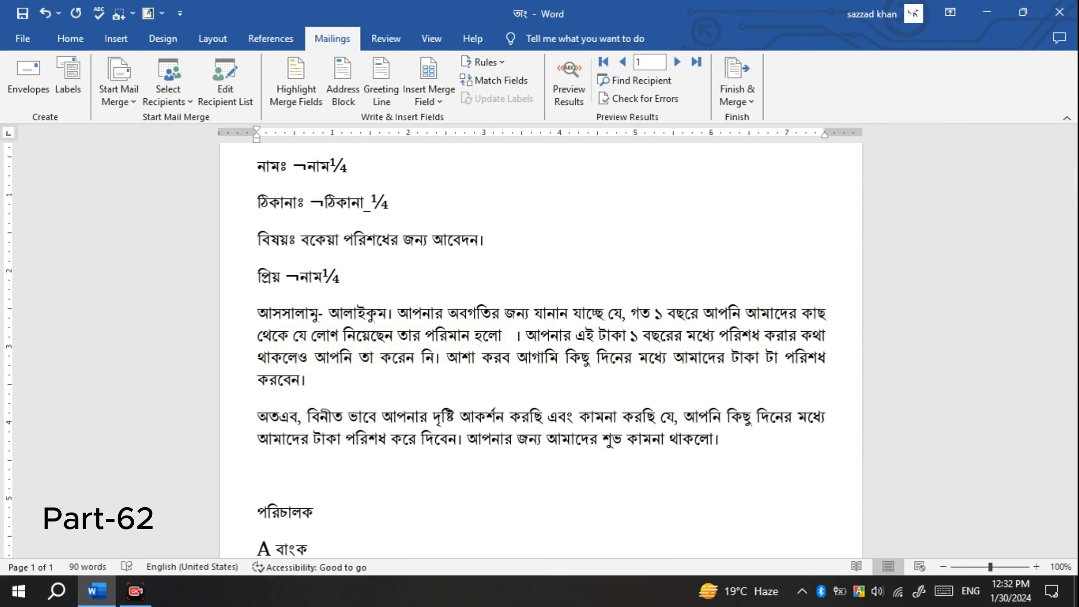
pyautogui.click(443, 98)
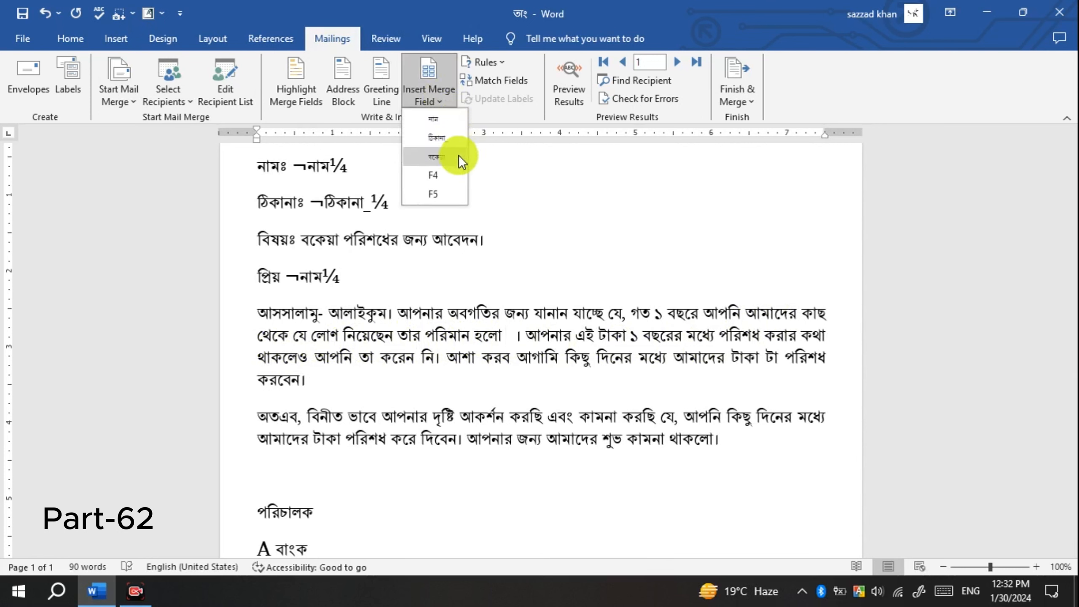
pyautogui.click(442, 161)
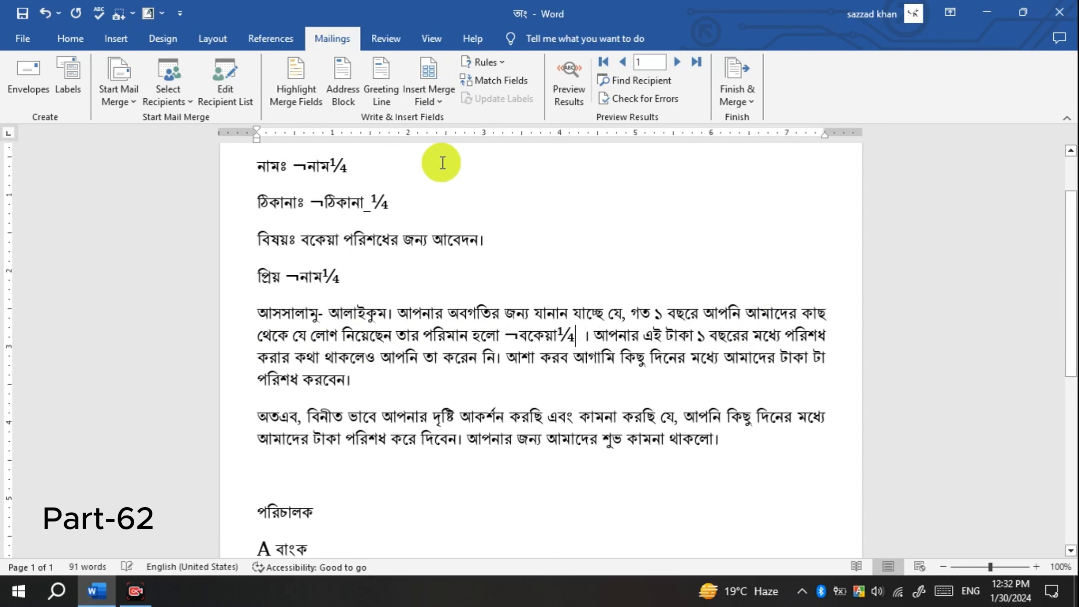
pyautogui.scroll(-4, 499, 386)
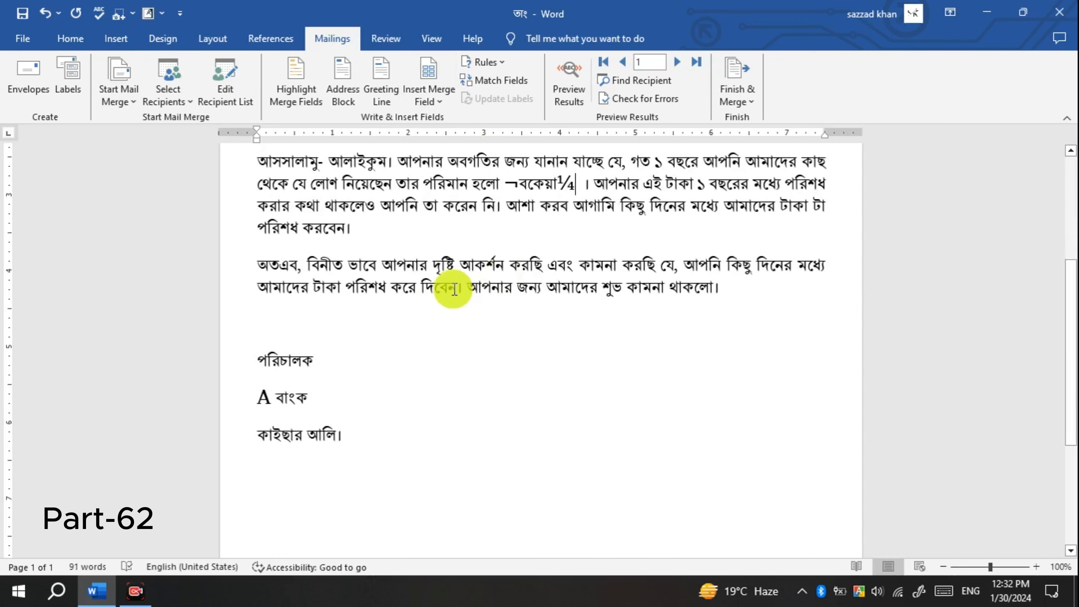
pyautogui.scroll(-4, 453, 289)
pyautogui.scroll(9, 455, 325)
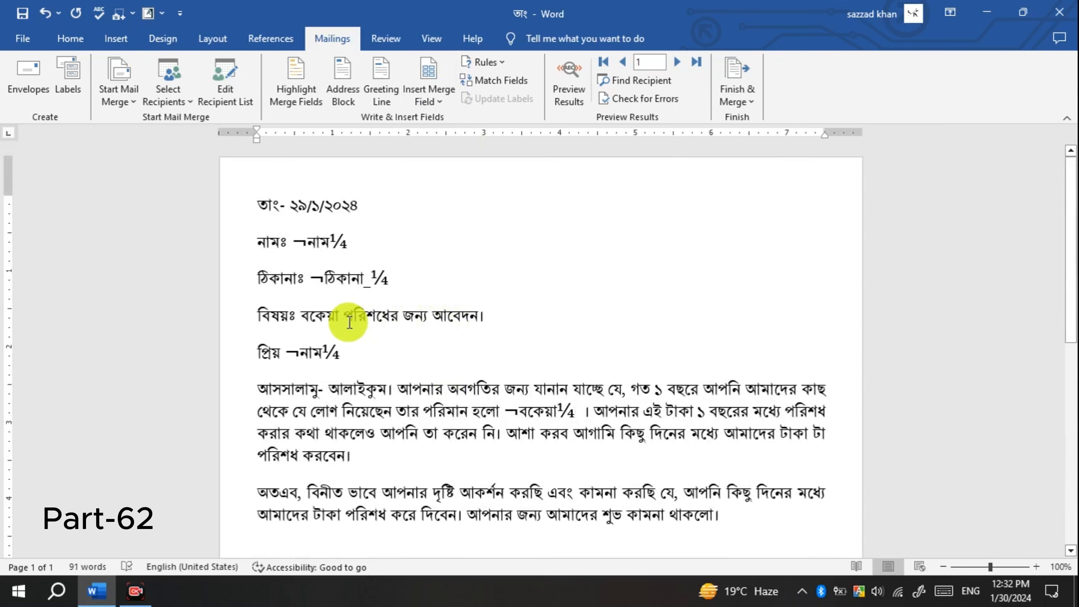
pyautogui.scroll(-8, 349, 321)
pyautogui.scroll(8, 349, 322)
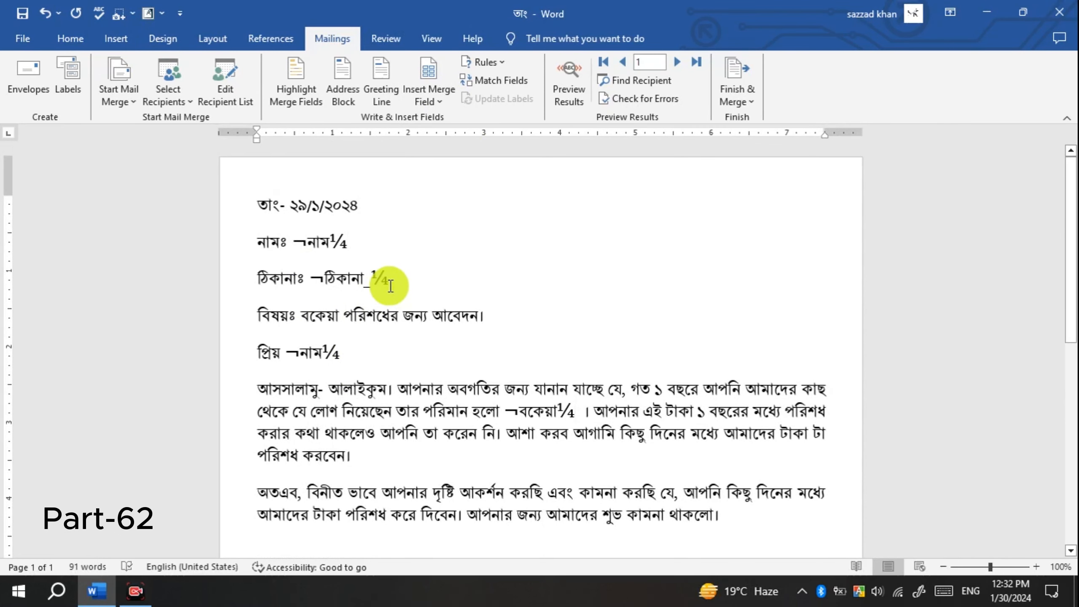
pyautogui.scroll(-5, 475, 361)
pyautogui.scroll(4, 637, 391)
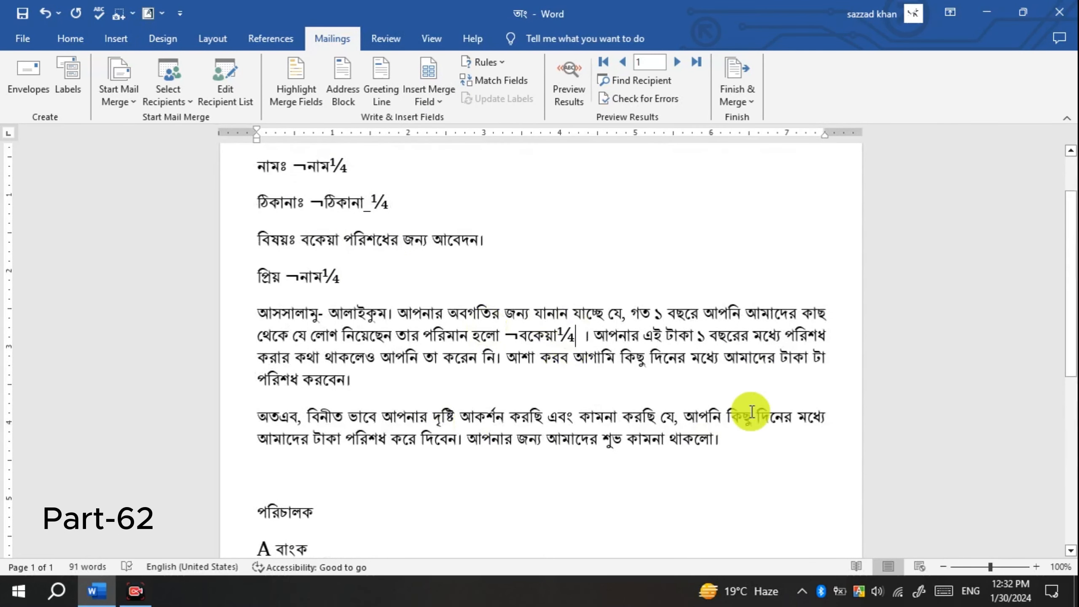
pyautogui.scroll(-3, 392, 361)
pyautogui.scroll(2, 619, 310)
pyautogui.scroll(3, 619, 310)
pyautogui.click(167, 90)
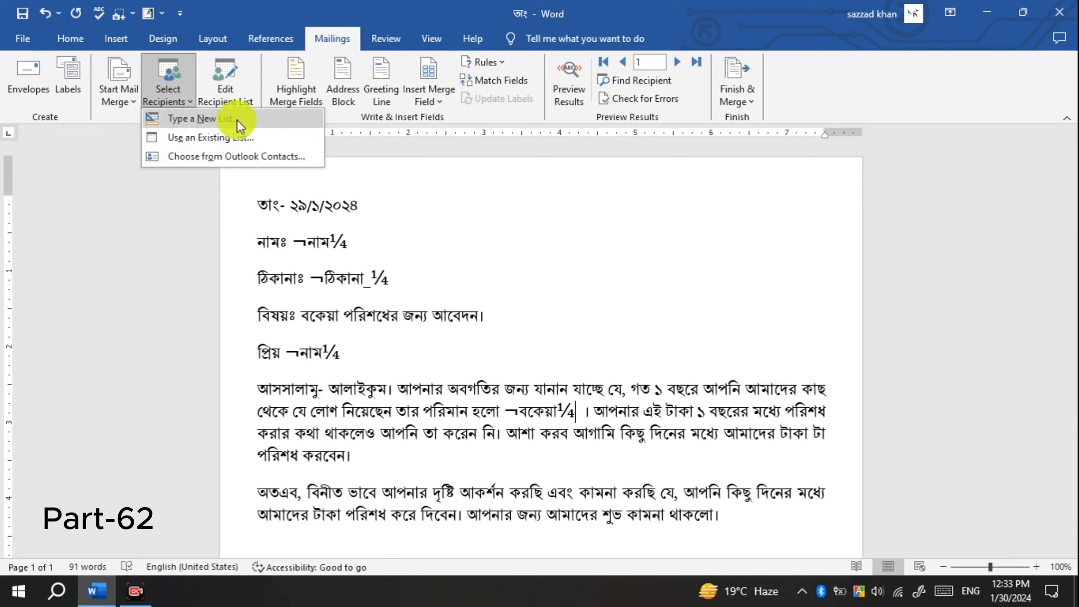
pyautogui.click(446, 187)
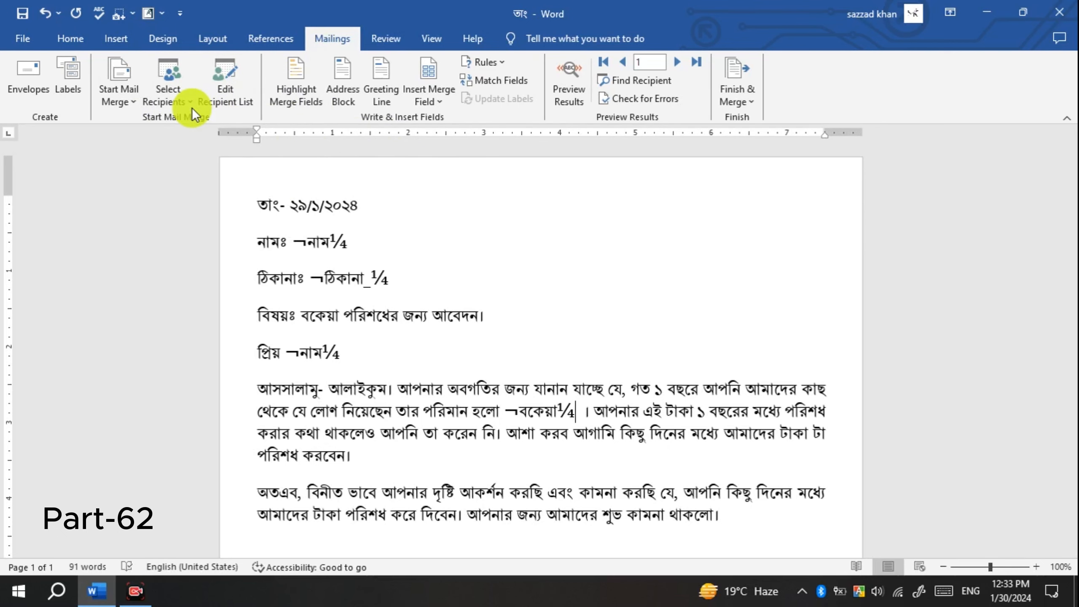
pyautogui.scroll(-8, 438, 196)
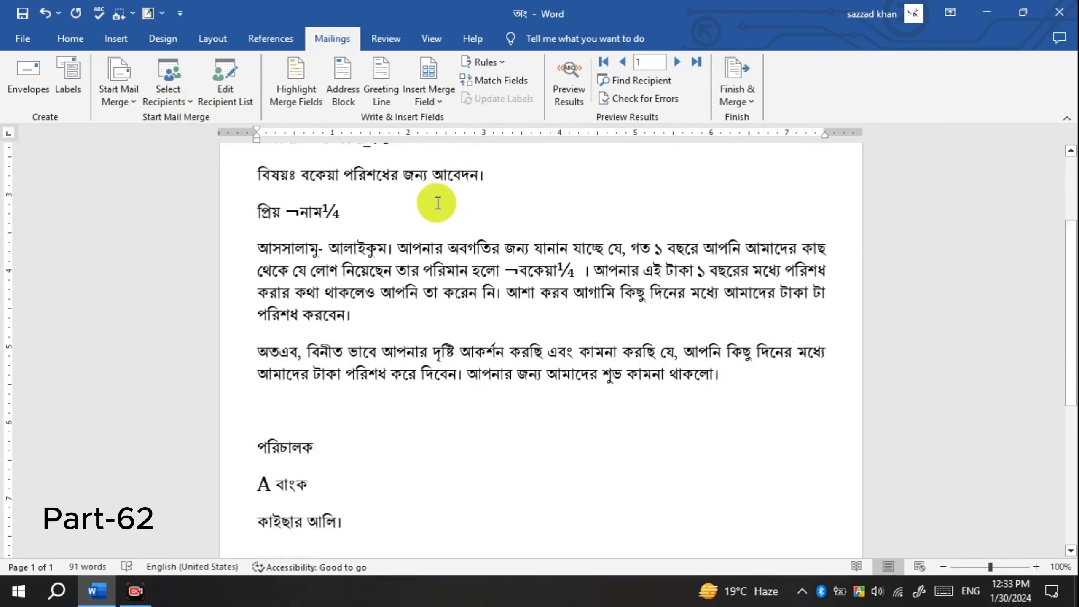
pyautogui.scroll(8, 435, 204)
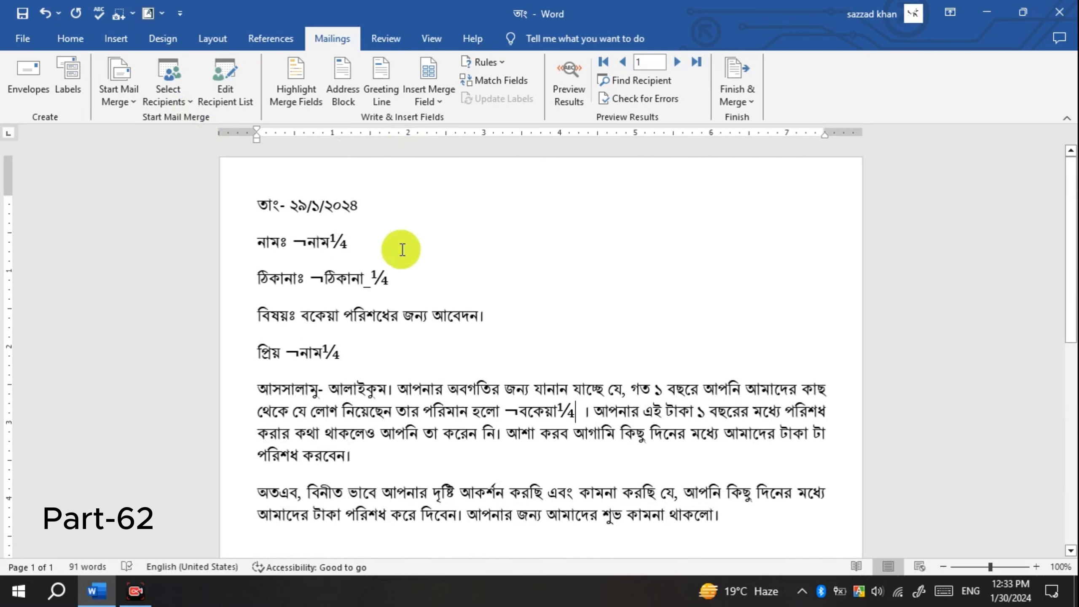
# Step: Preview the merged letter and check record 1: name সুমন, address ঢাকা, amount 554
pyautogui.click(565, 88)
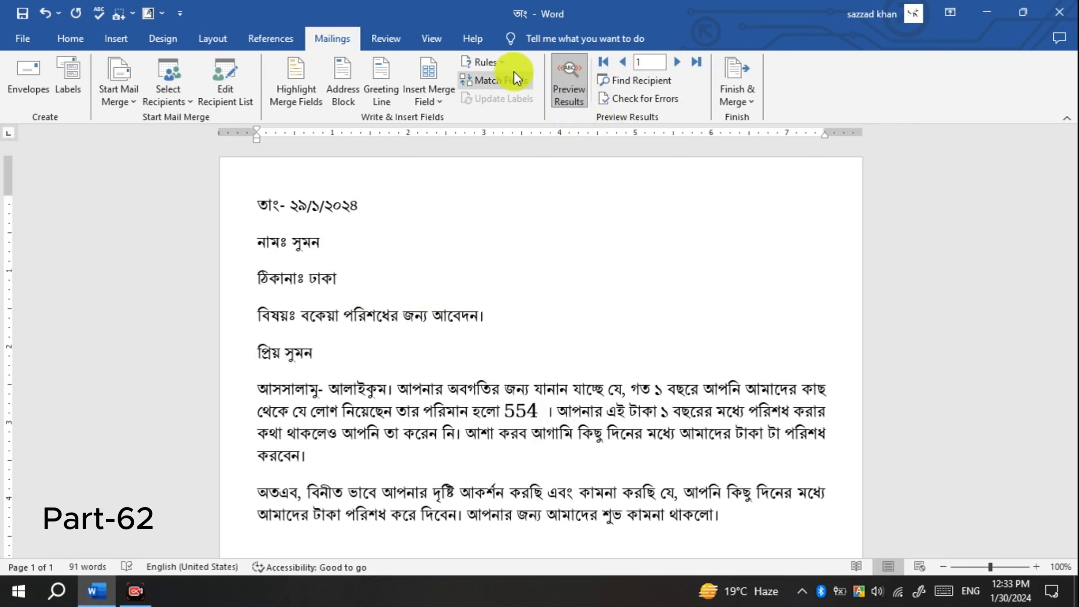
pyautogui.click(237, 101)
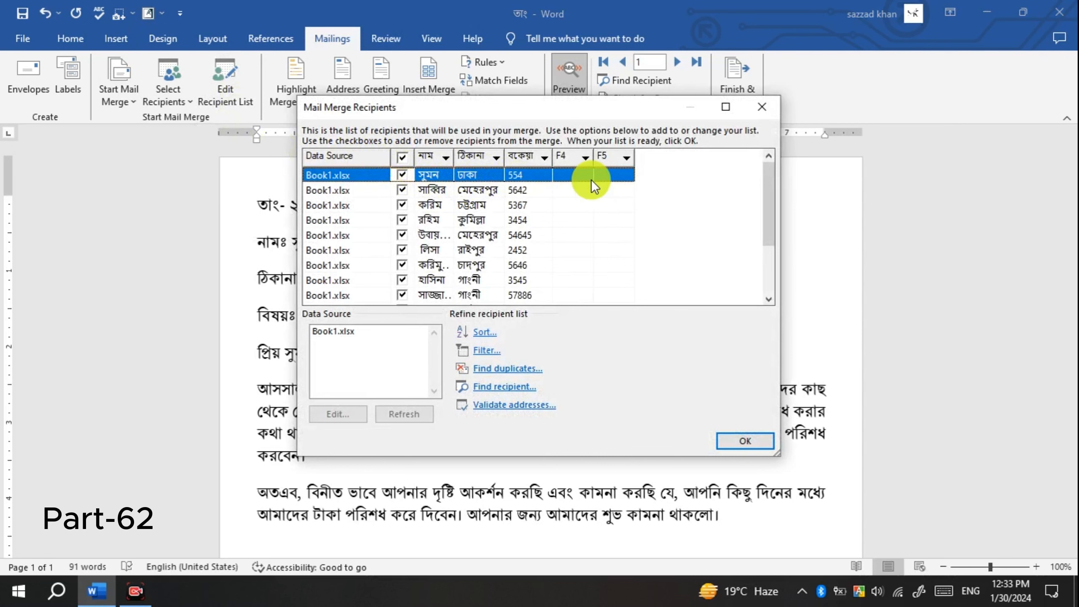
pyautogui.click(757, 108)
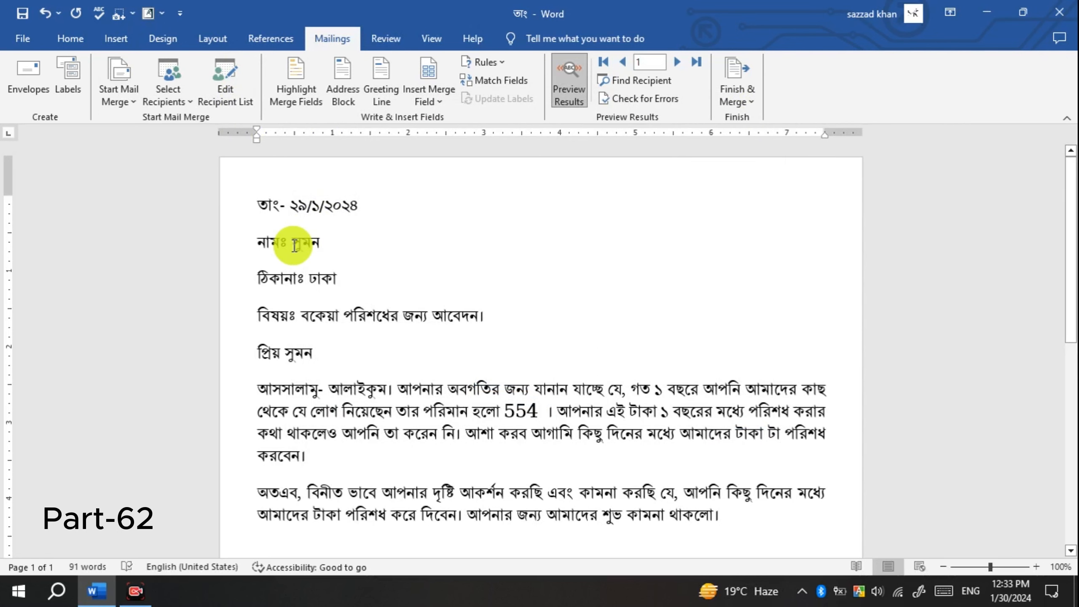
pyautogui.moveTo(296, 241); pyautogui.dragTo(325, 242)
pyautogui.moveTo(311, 278); pyautogui.dragTo(348, 280)
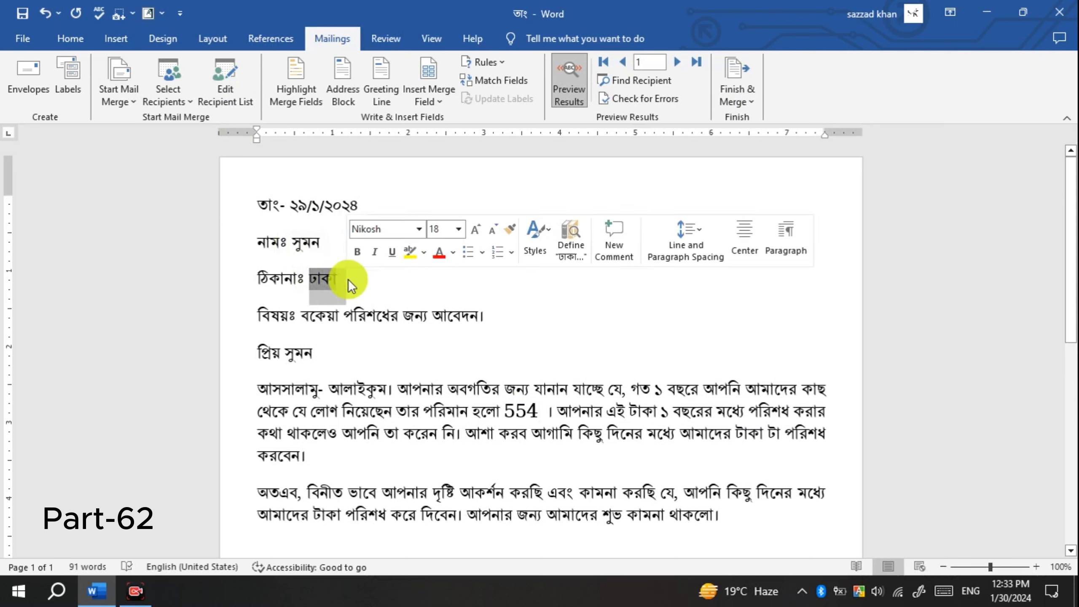
pyautogui.moveTo(504, 411); pyautogui.dragTo(535, 412)
pyautogui.click(522, 312)
pyautogui.scroll(-12, 510, 330)
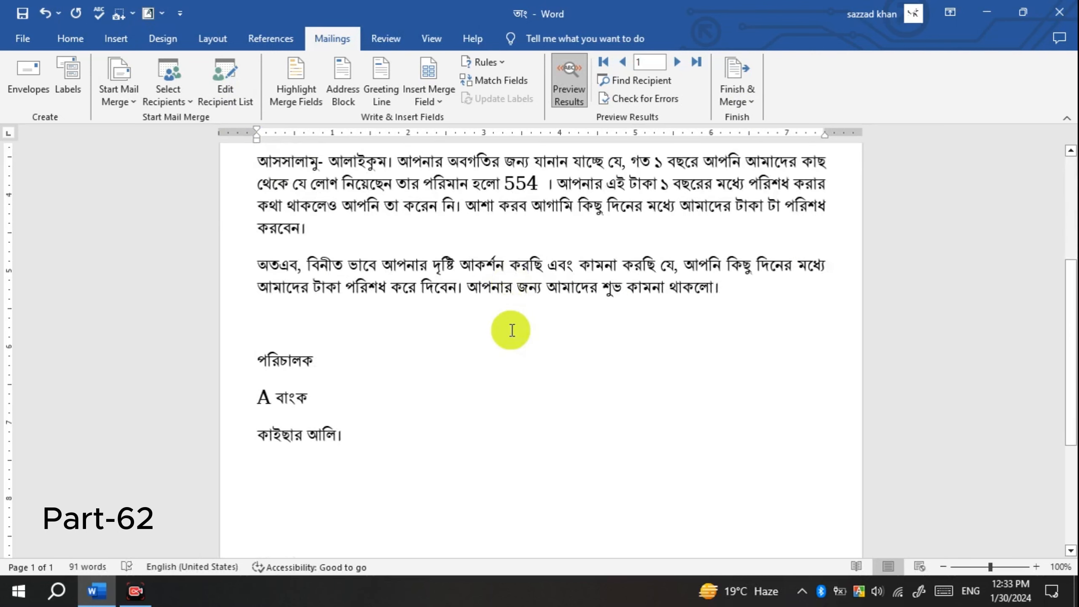
pyautogui.scroll(12, 505, 358)
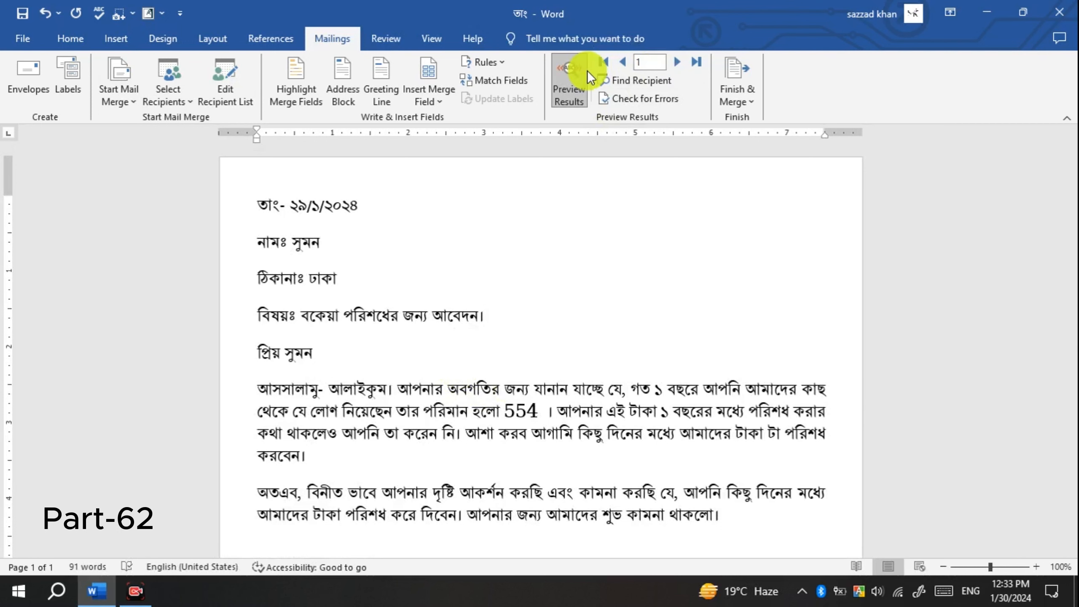
# Step: Advance to record 2 and check name সাব্বির, address মেহেরপুর, amount 5642
pyautogui.click(676, 63)
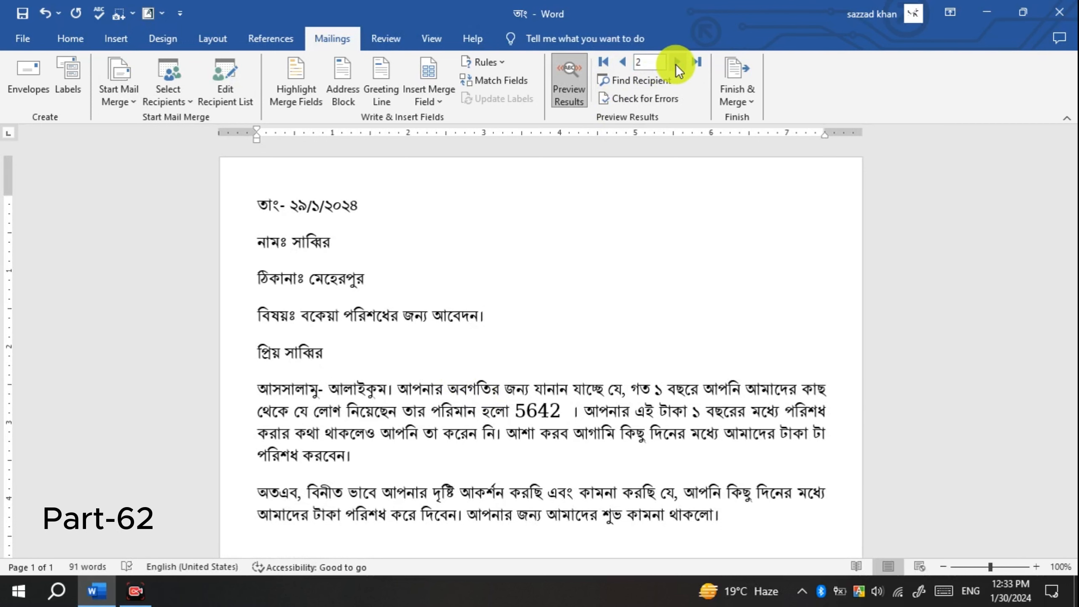
pyautogui.moveTo(292, 241); pyautogui.dragTo(330, 241)
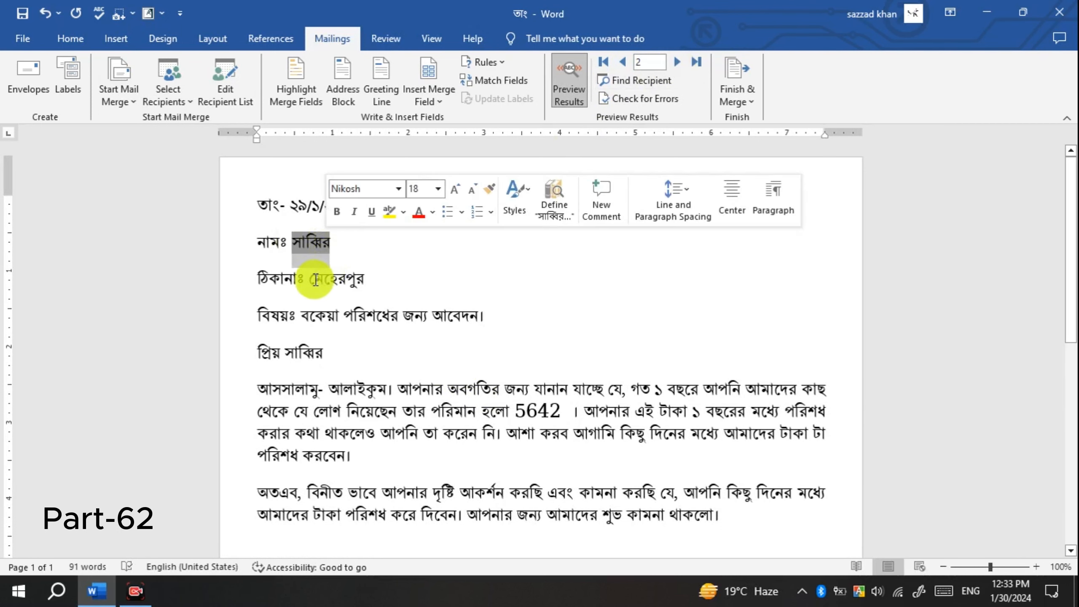
pyautogui.moveTo(309, 279); pyautogui.dragTo(368, 279)
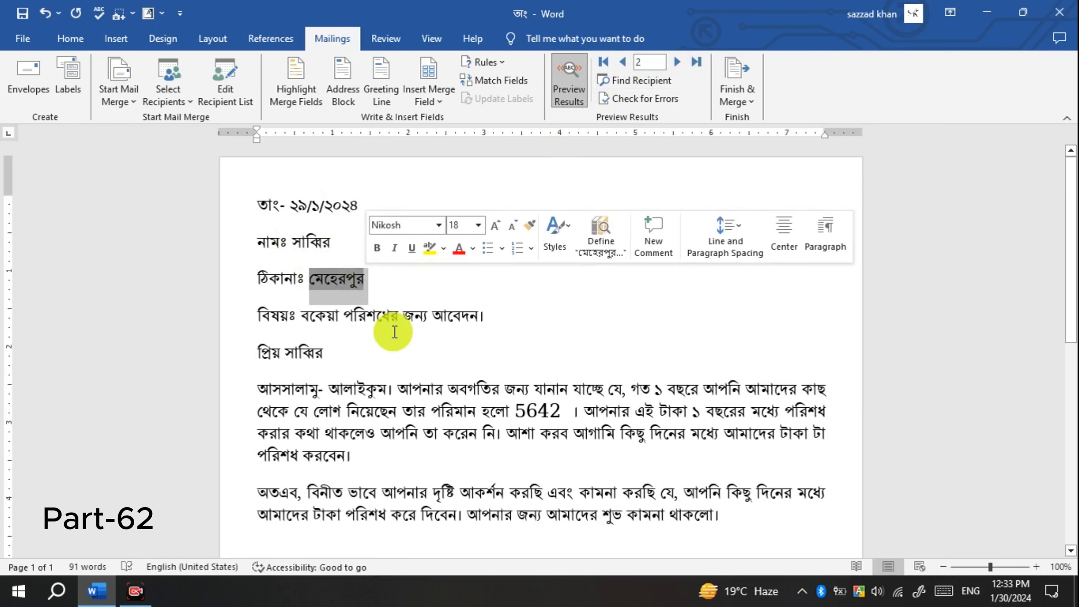
pyautogui.click(520, 410)
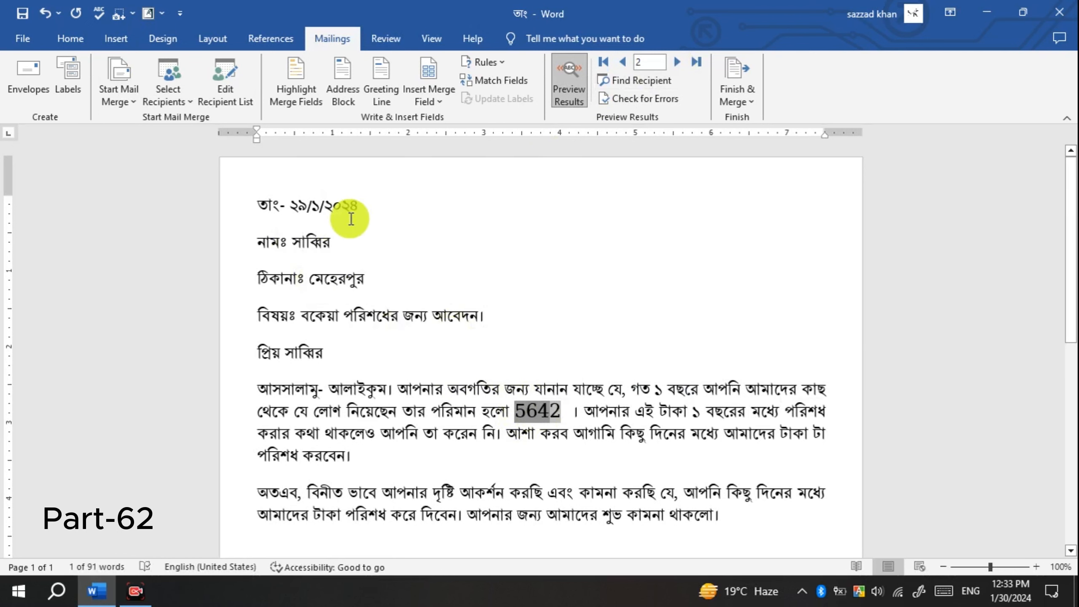
# Step: Review the merge recipient list again against the previewed letter
pyautogui.click(249, 107)
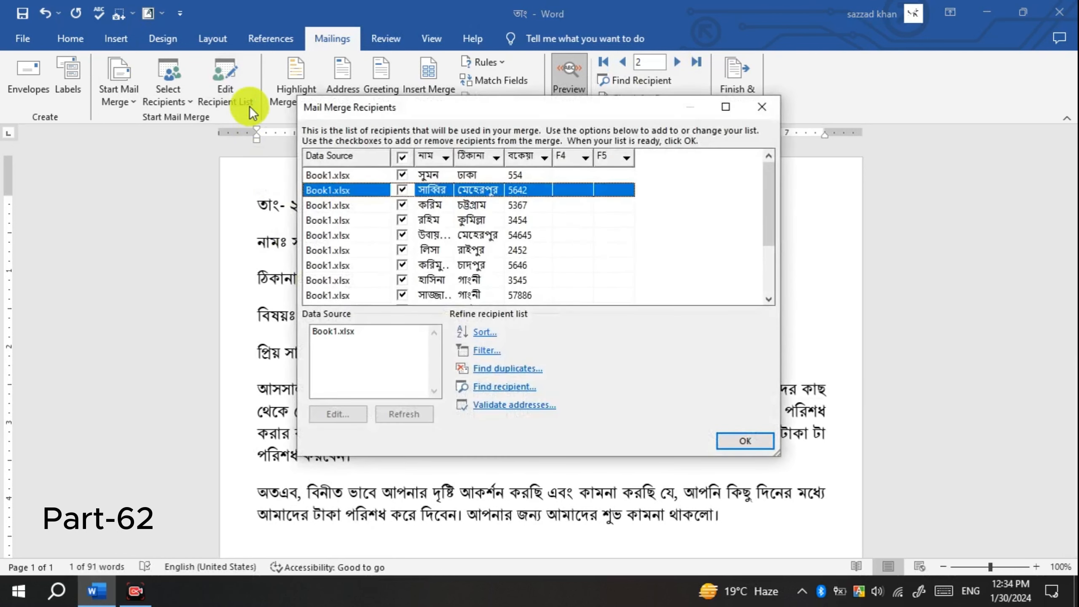
pyautogui.click(751, 113)
pyautogui.click(516, 401)
pyautogui.scroll(-3, 472, 312)
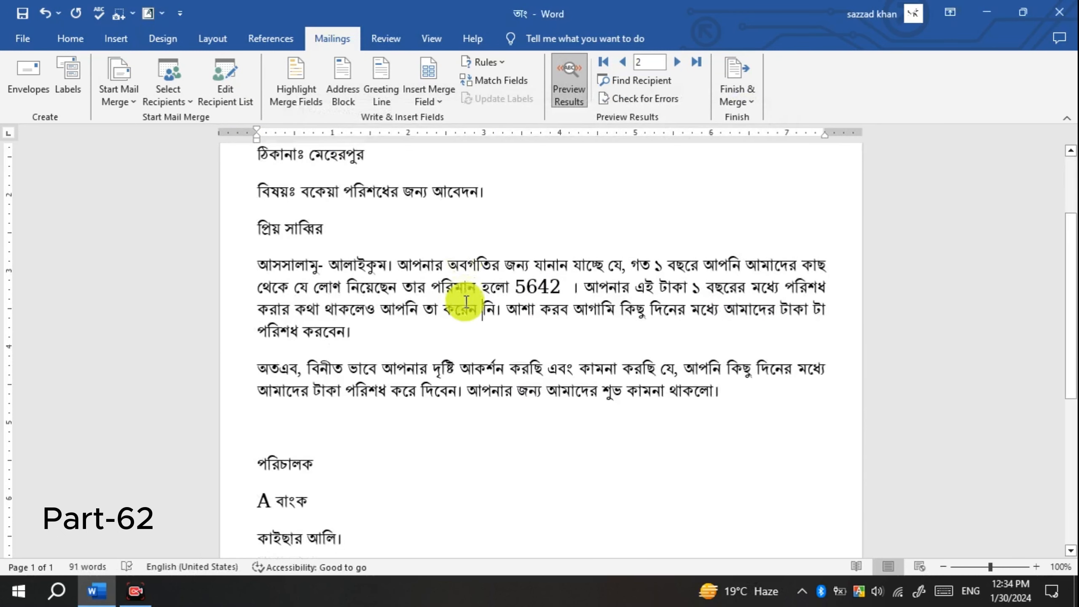
pyautogui.scroll(3, 460, 319)
pyautogui.scroll(-7, 424, 319)
pyautogui.scroll(8, 301, 272)
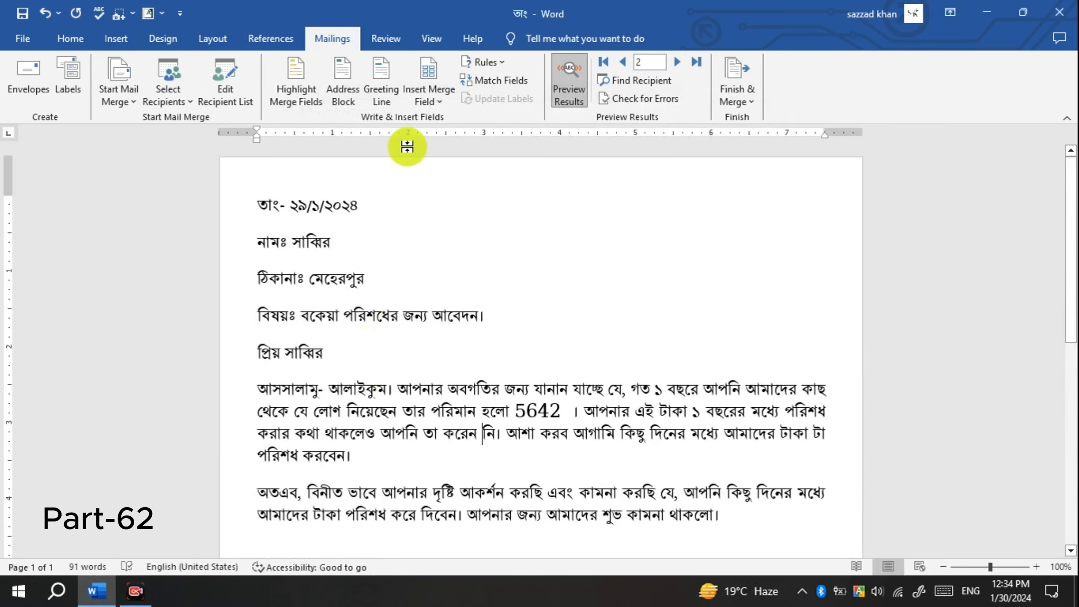
pyautogui.click(225, 90)
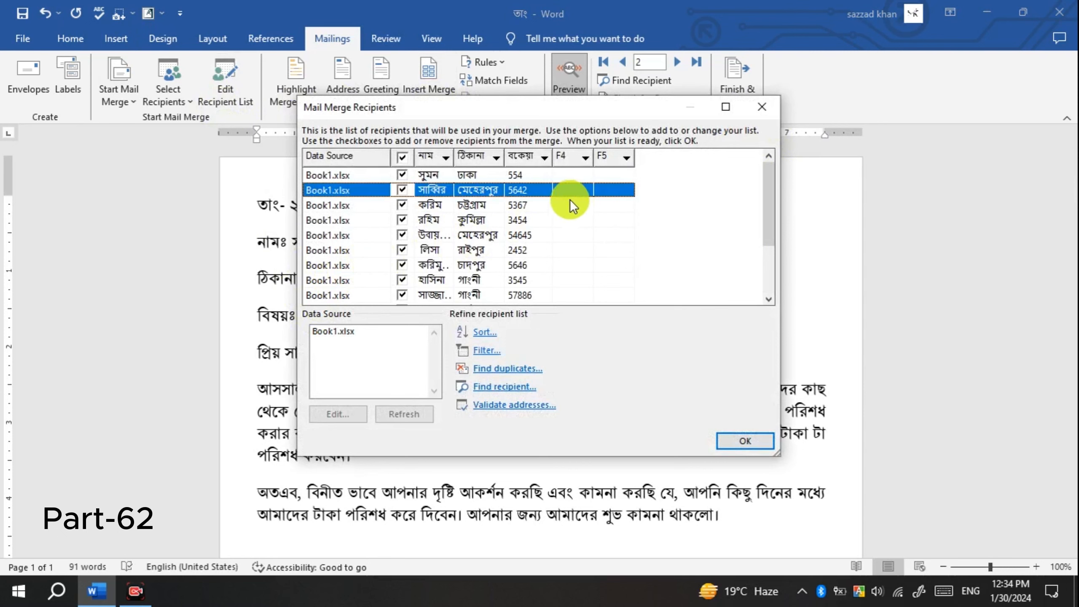
pyautogui.click(756, 107)
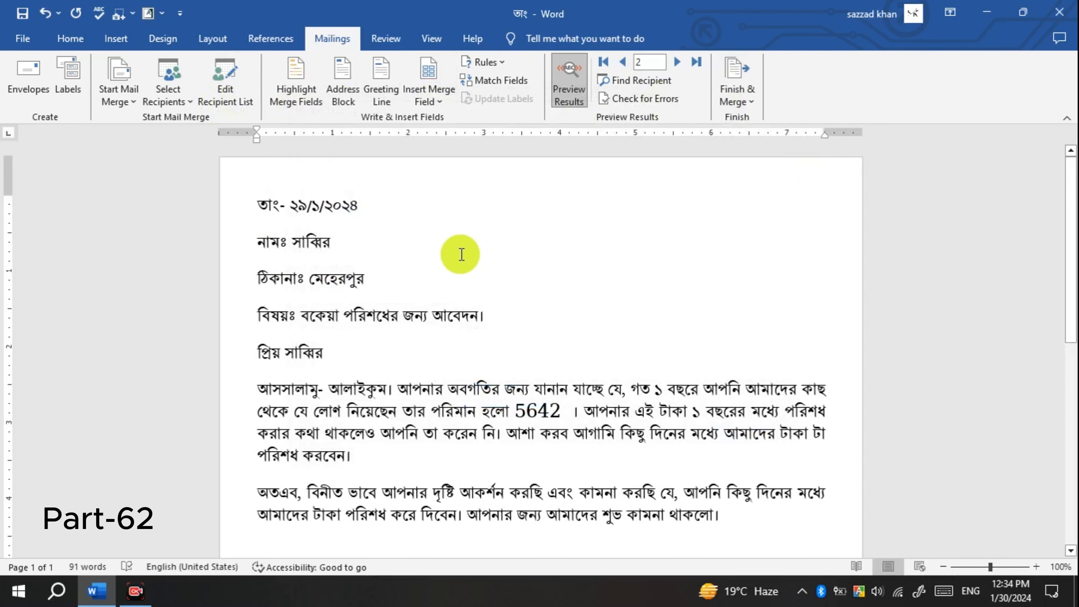
# Step: Step the preview back to record 1, the first recipient's notice
pyautogui.scroll(-8, 460, 311)
pyautogui.scroll(10, 425, 331)
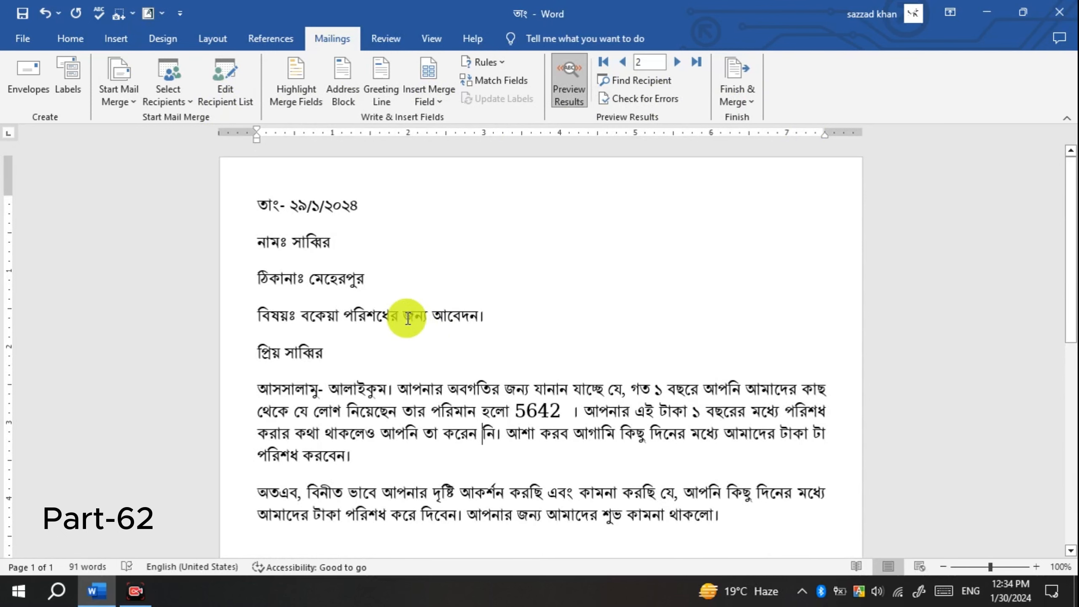
pyautogui.click(408, 318)
pyautogui.scroll(-10, 472, 301)
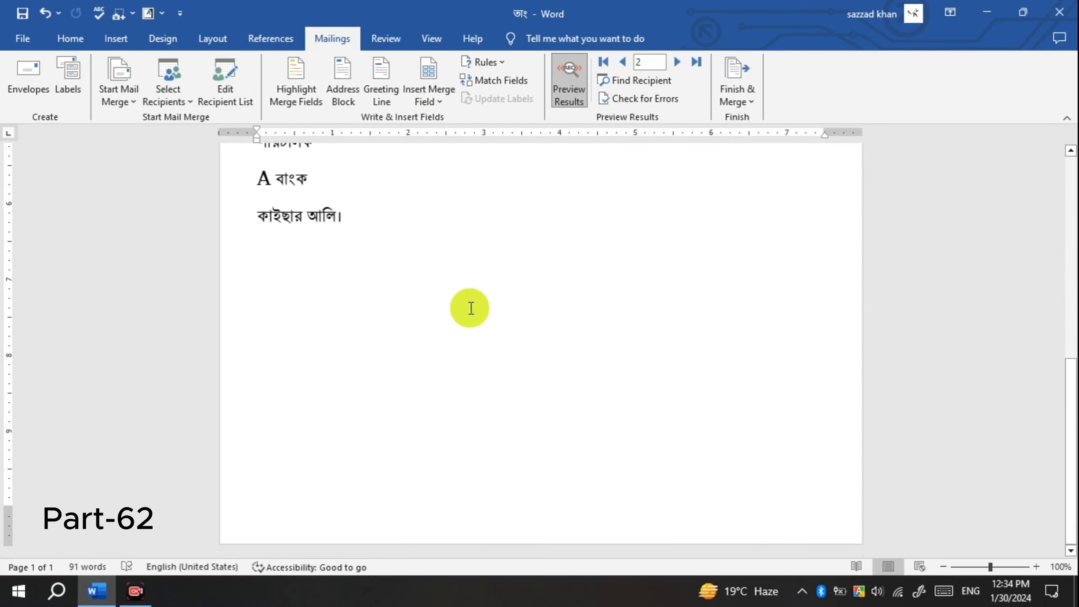
pyautogui.scroll(10, 478, 295)
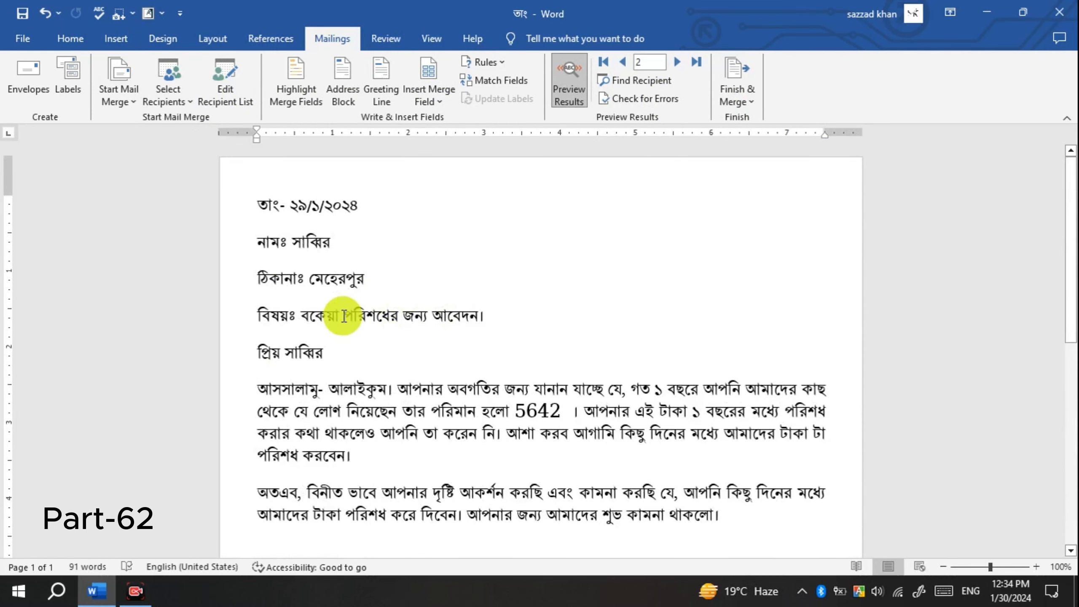
pyautogui.click(622, 61)
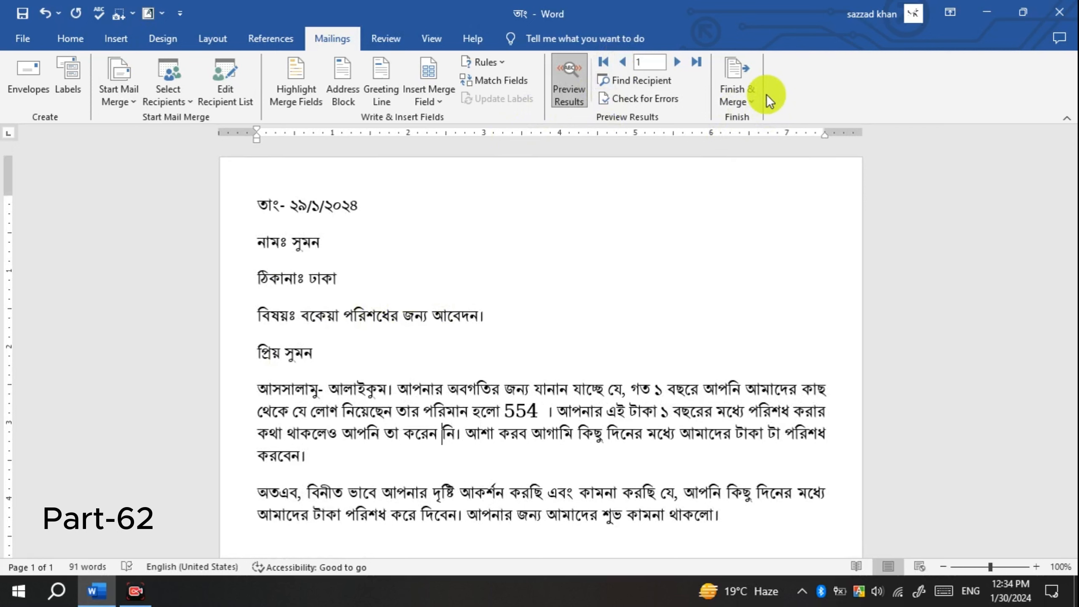
pyautogui.click(748, 100)
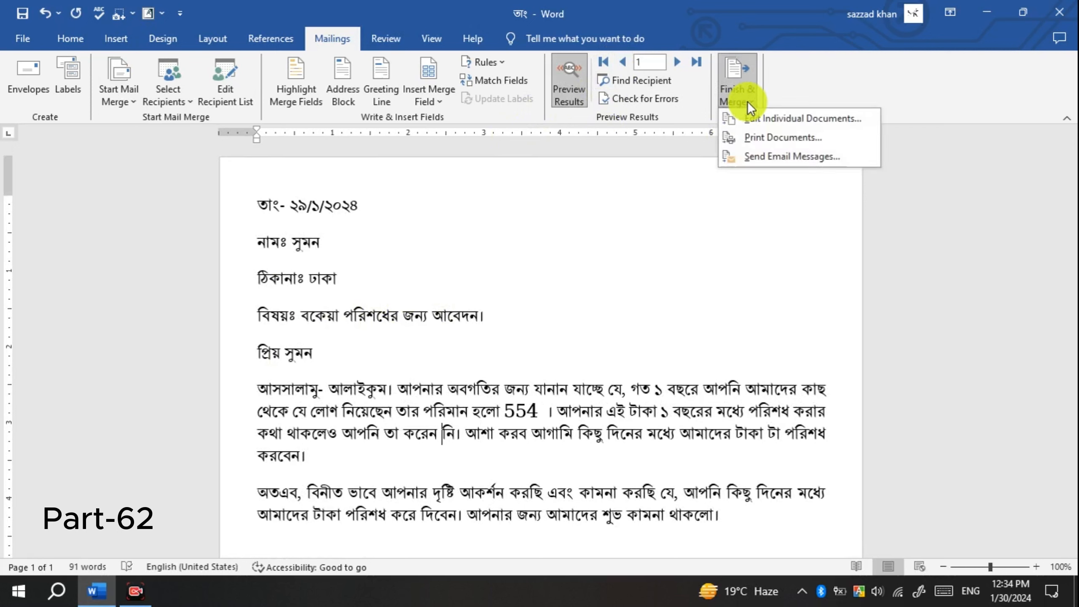
# Step: Merge all records into a new document with Edit Individual Documents, keeping All selected
pyautogui.click(762, 118)
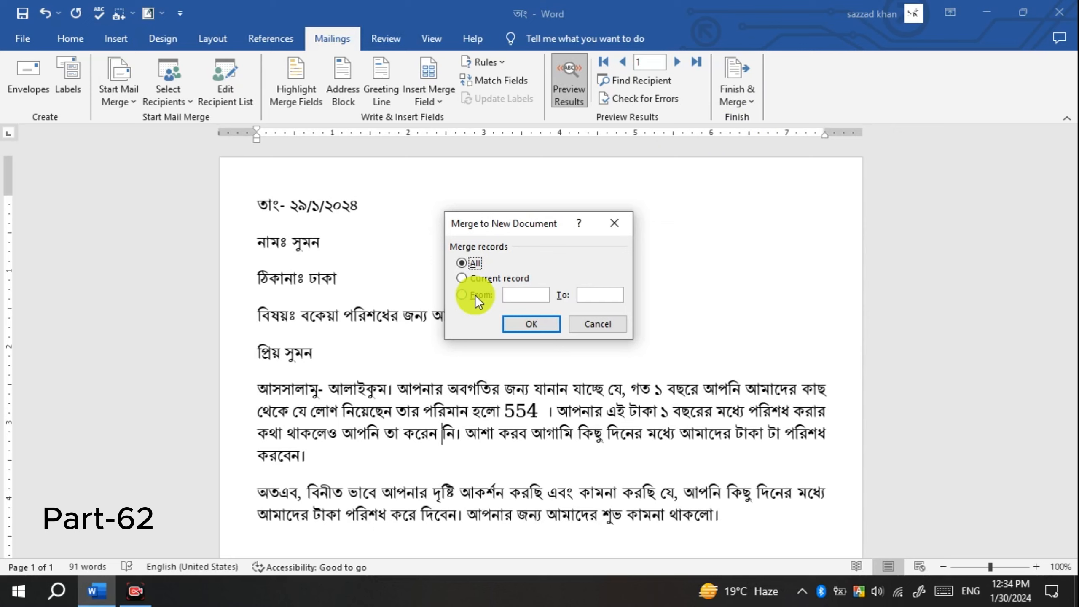
pyautogui.click(523, 295)
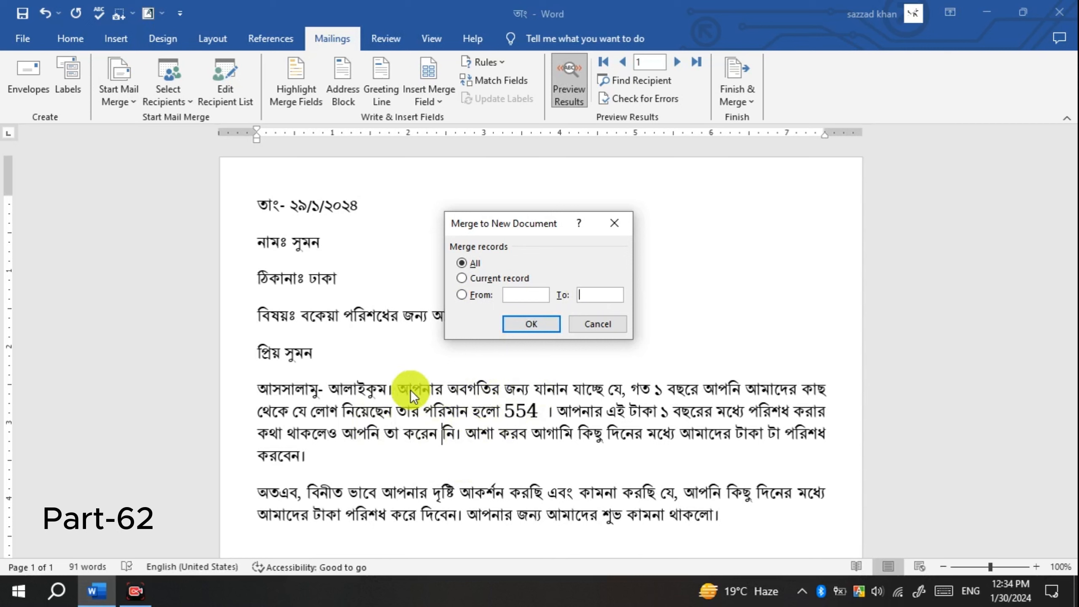
pyautogui.click(462, 279)
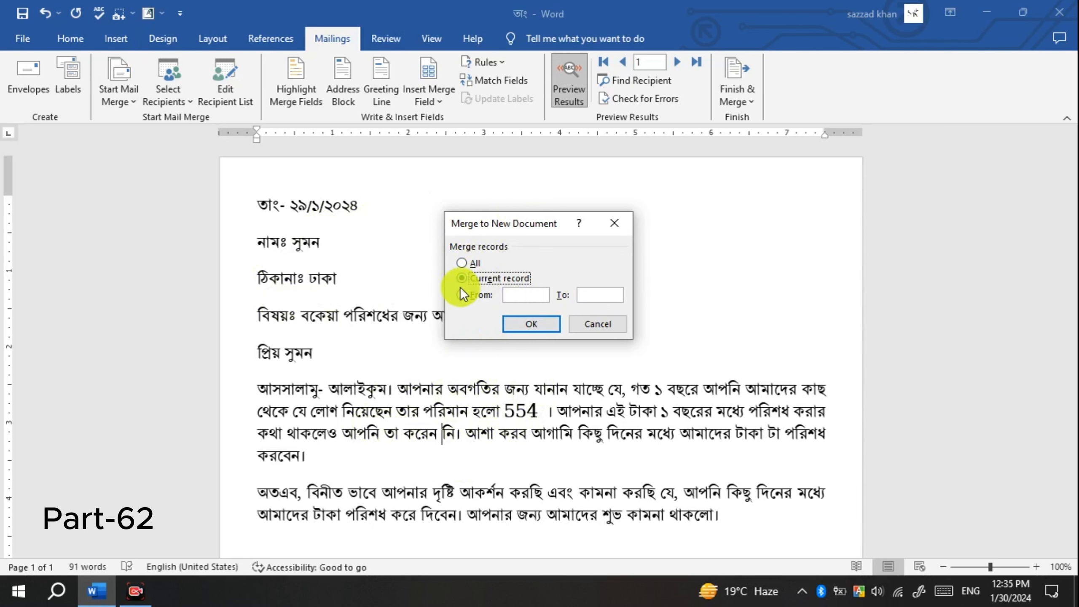
pyautogui.click(466, 262)
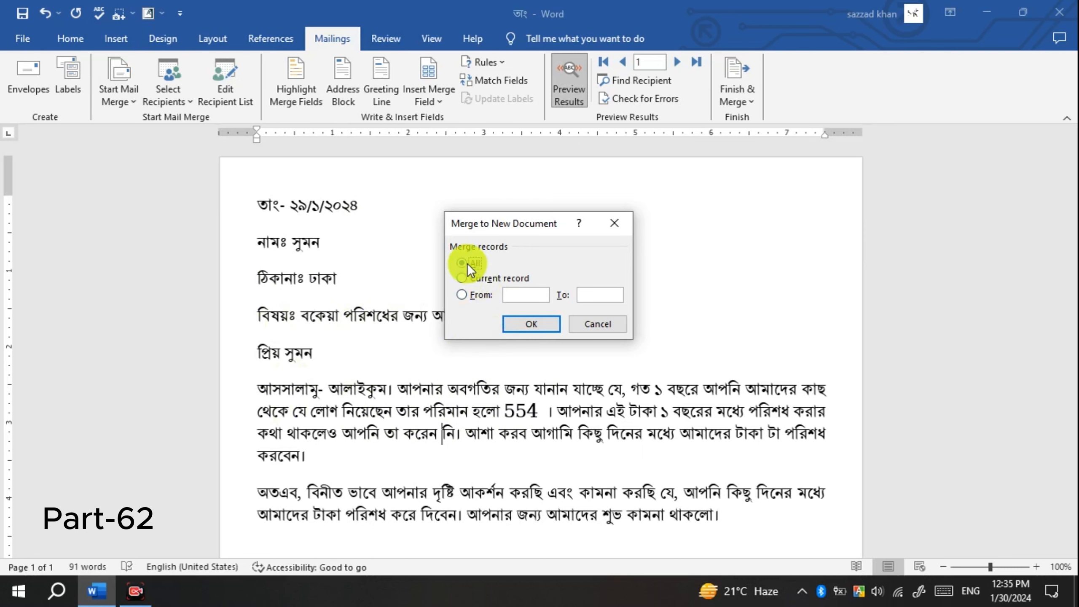
pyautogui.click(536, 323)
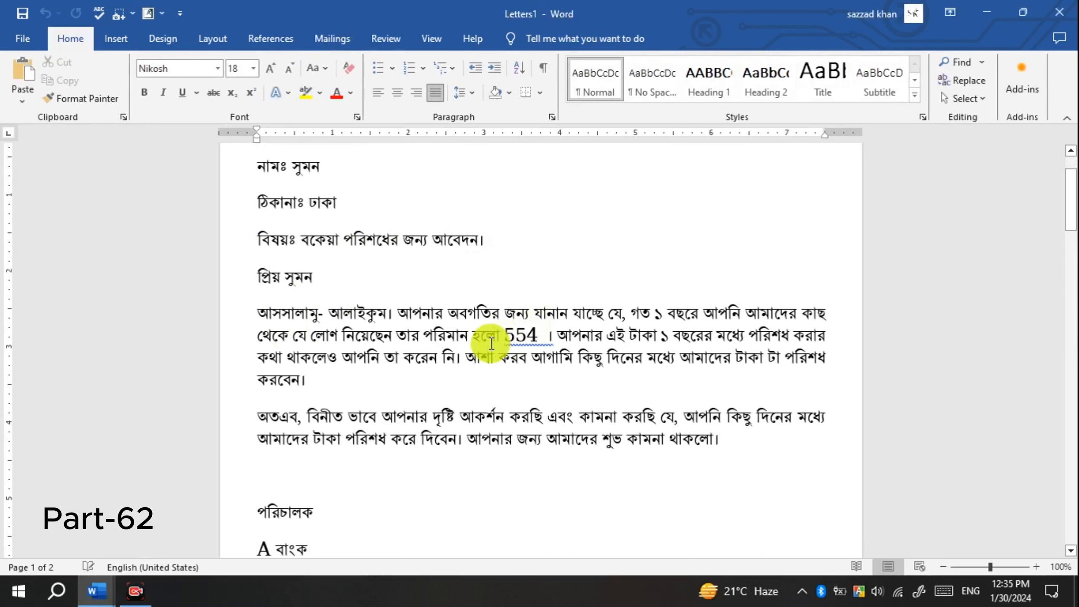
# Step: Select and delete the two empty letter copies lacking recipient details
pyautogui.scroll(-10, 340, 292)
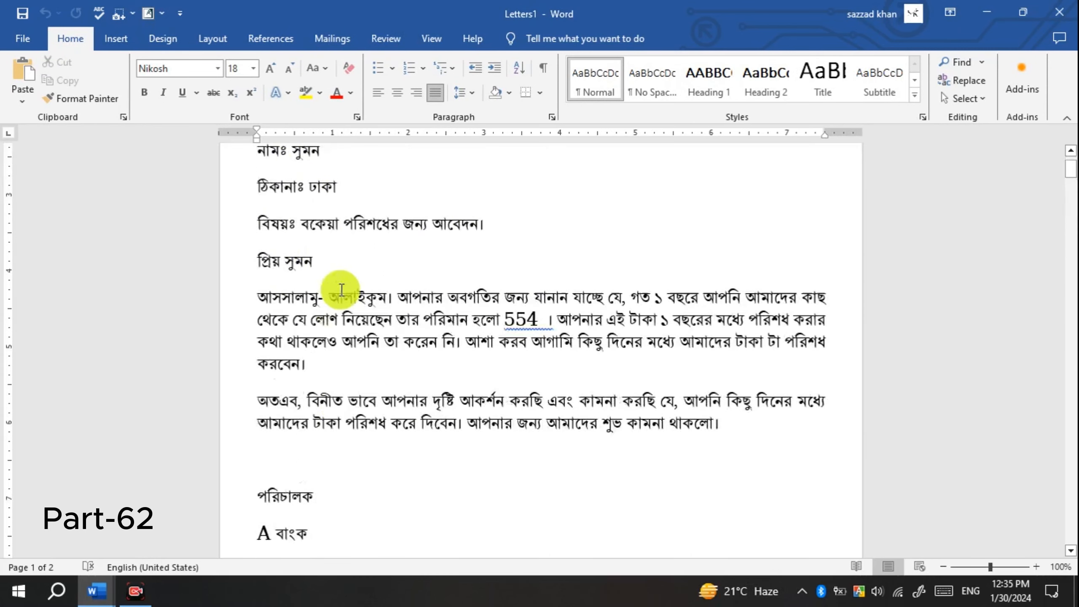
pyautogui.scroll(-20, 341, 293)
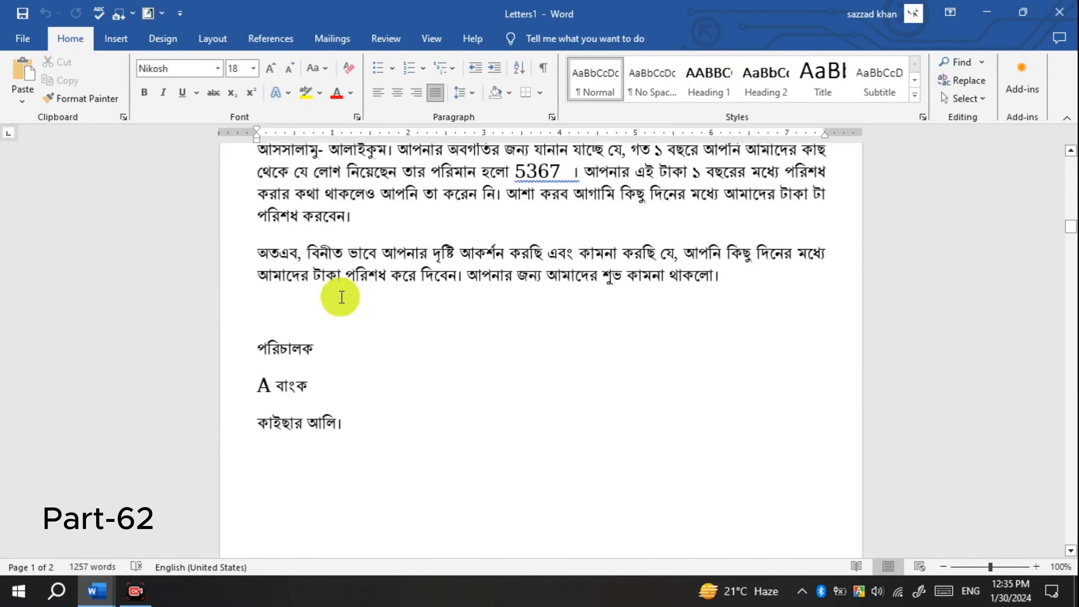
pyautogui.scroll(-20, 373, 313)
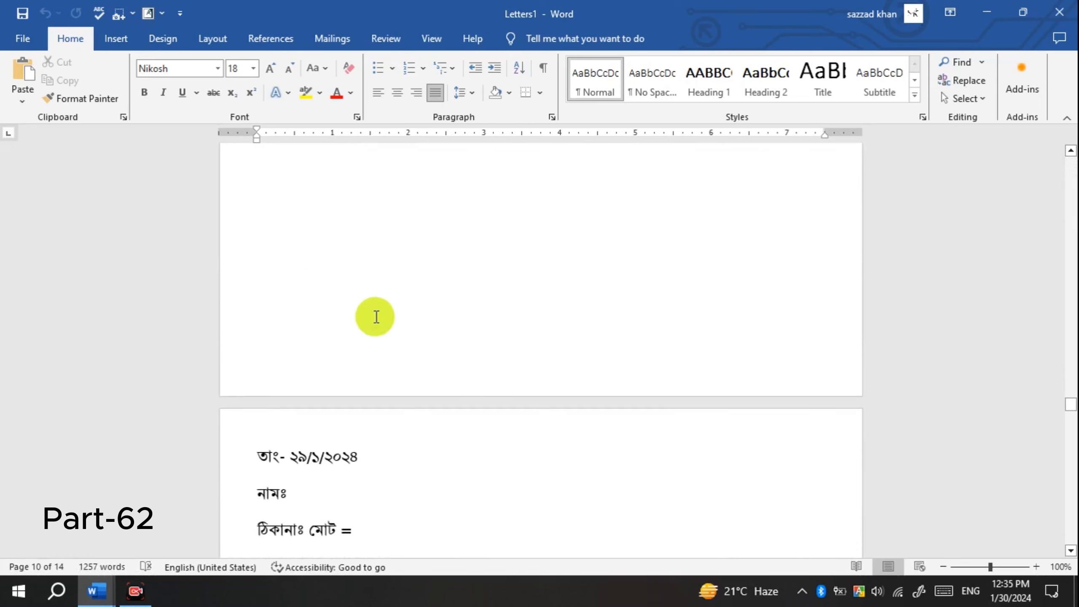
pyautogui.scroll(-5, 313, 410)
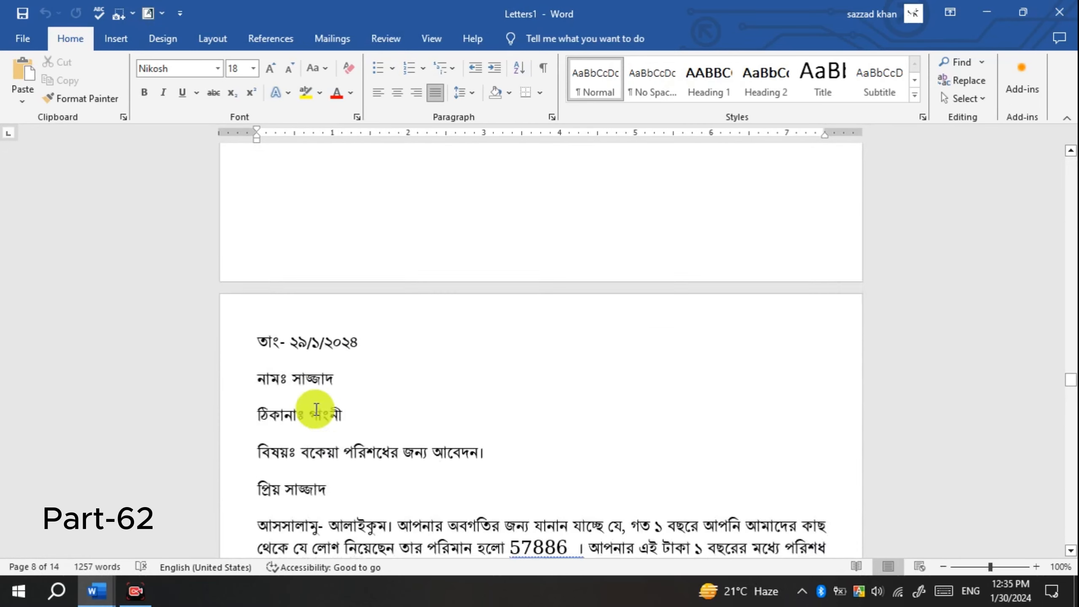
pyautogui.scroll(-17, 310, 288)
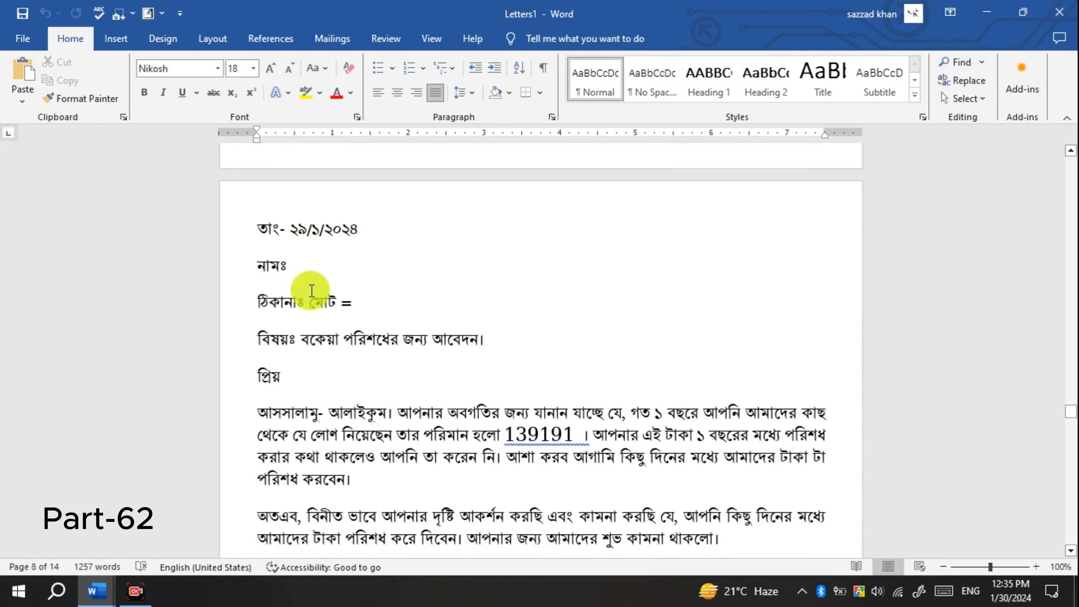
pyautogui.moveTo(258, 227); pyautogui.dragTo(446, 455)
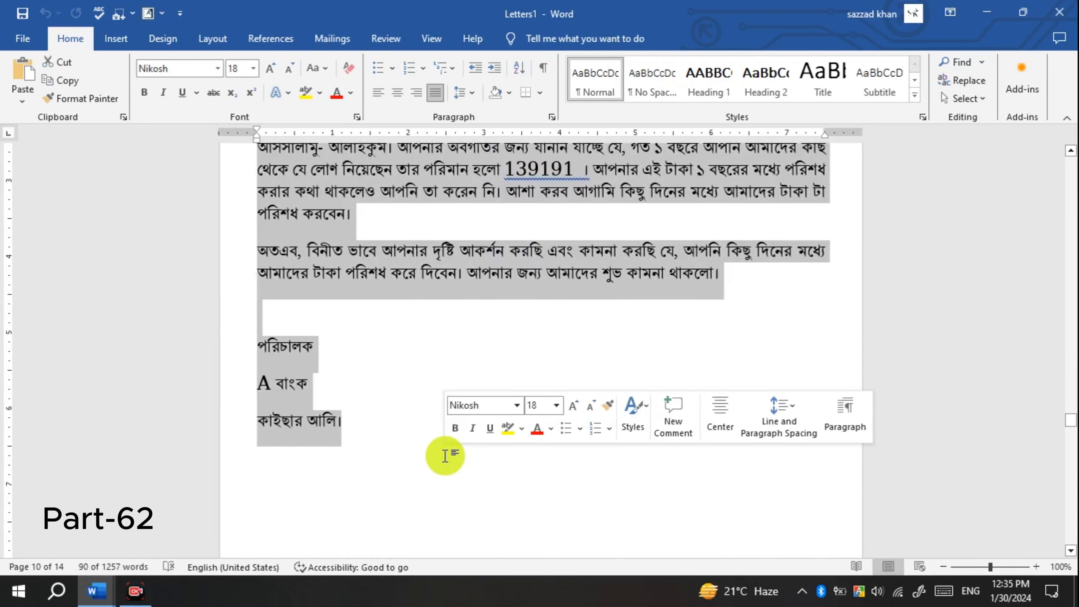
pyautogui.press('Delete')
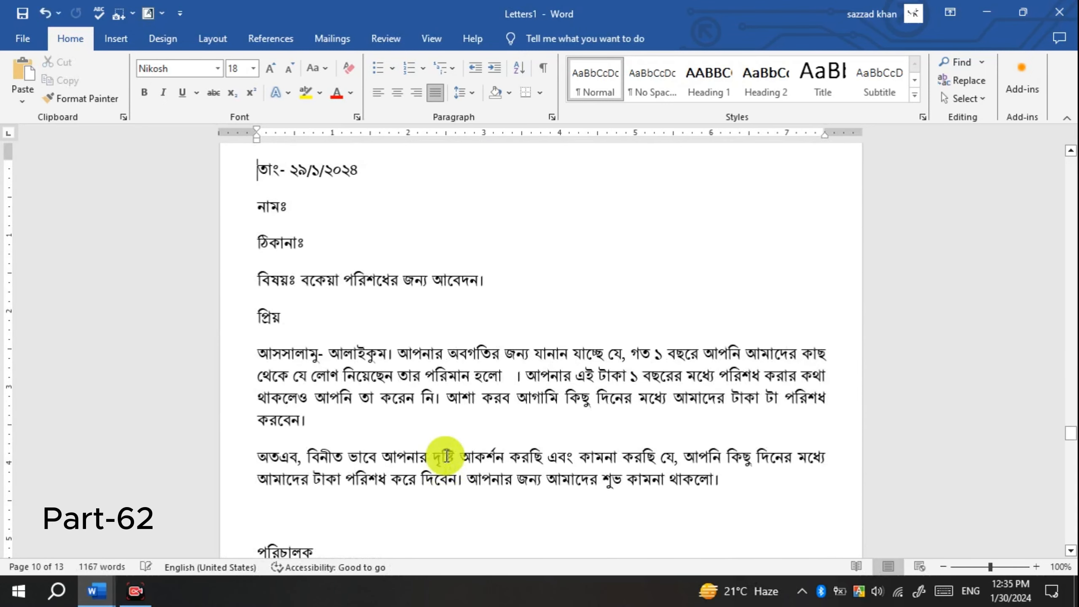
pyautogui.scroll(3, 440, 450)
pyautogui.moveTo(256, 260); pyautogui.dragTo(414, 597)
pyautogui.press('Delete')
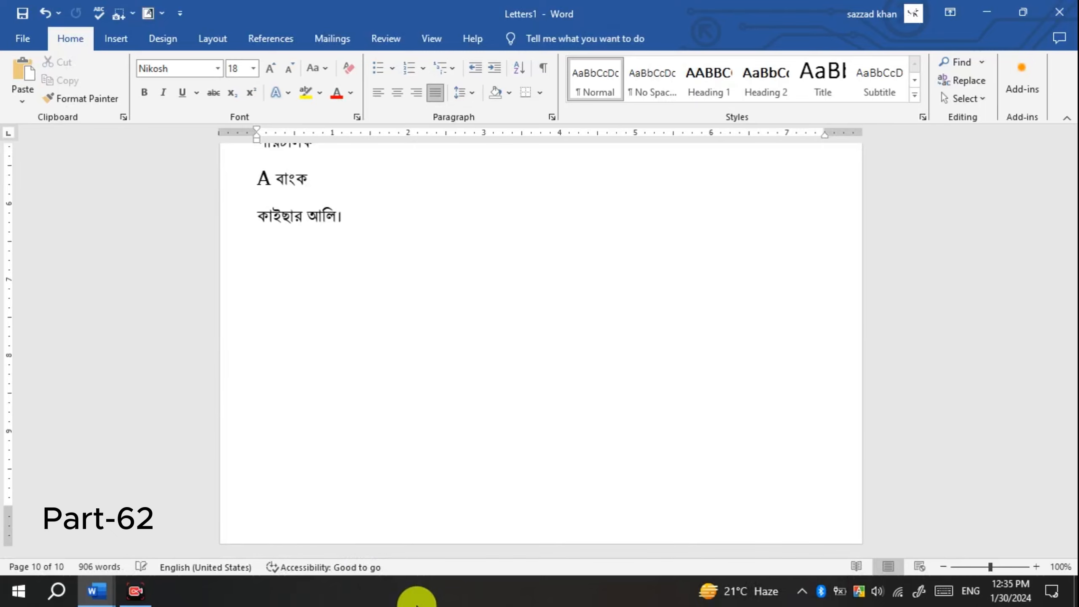
# Step: Scroll through the remaining ten pages of notices to check them
pyautogui.scroll(-5, 369, 432)
pyautogui.scroll(20, 369, 433)
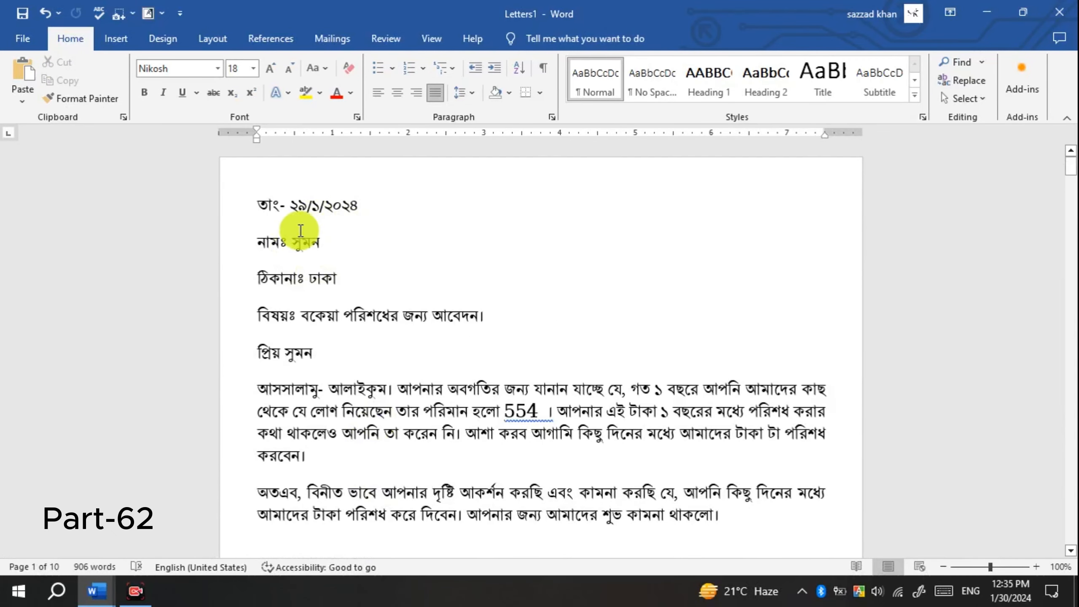
pyautogui.scroll(-2, 392, 260)
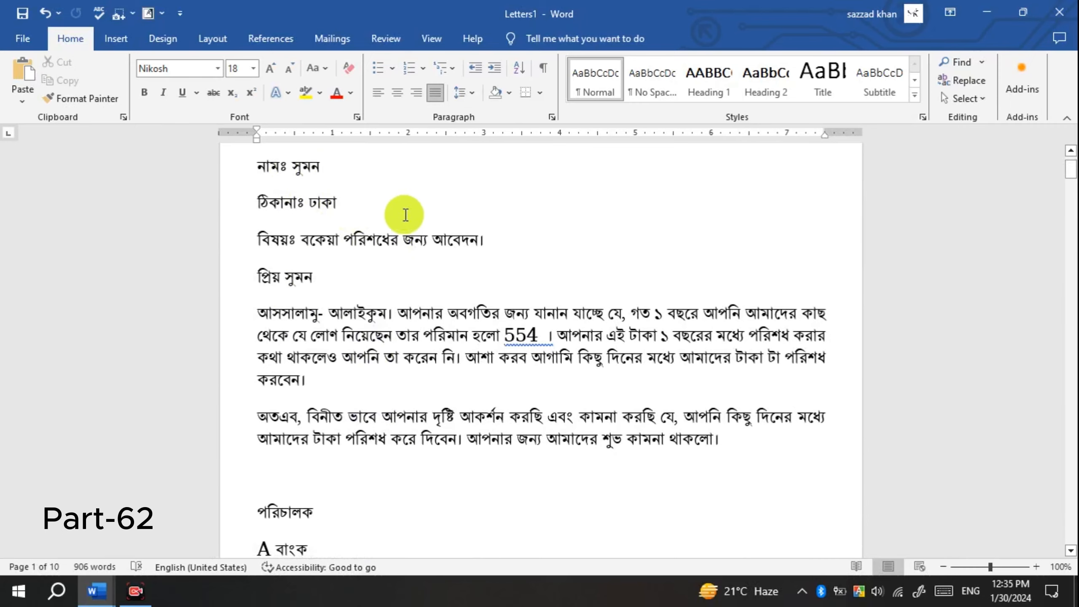
pyautogui.scroll(-20, 431, 296)
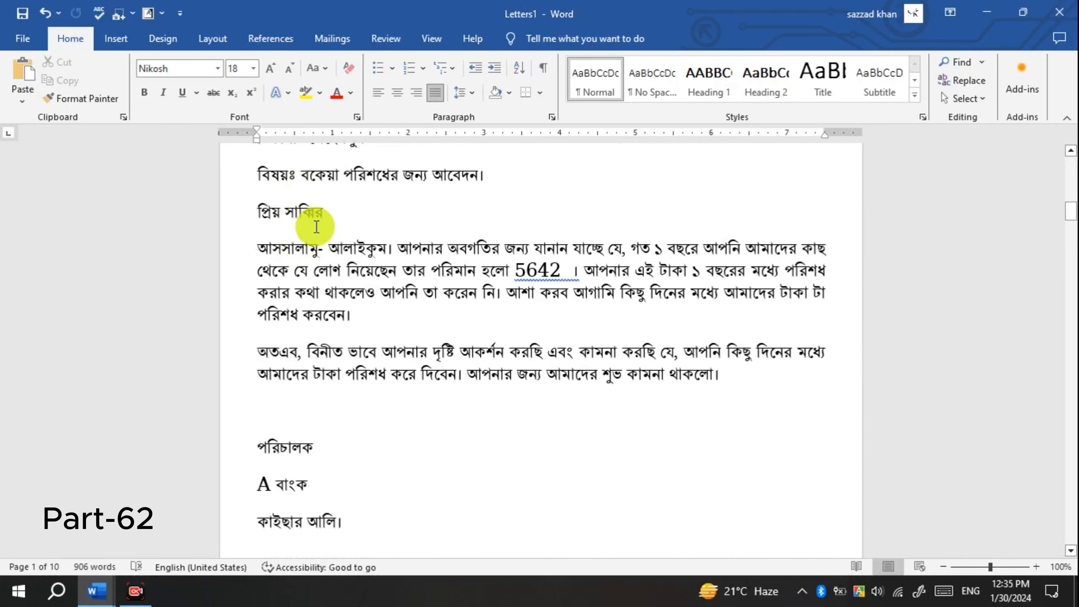
pyautogui.scroll(2, 340, 204)
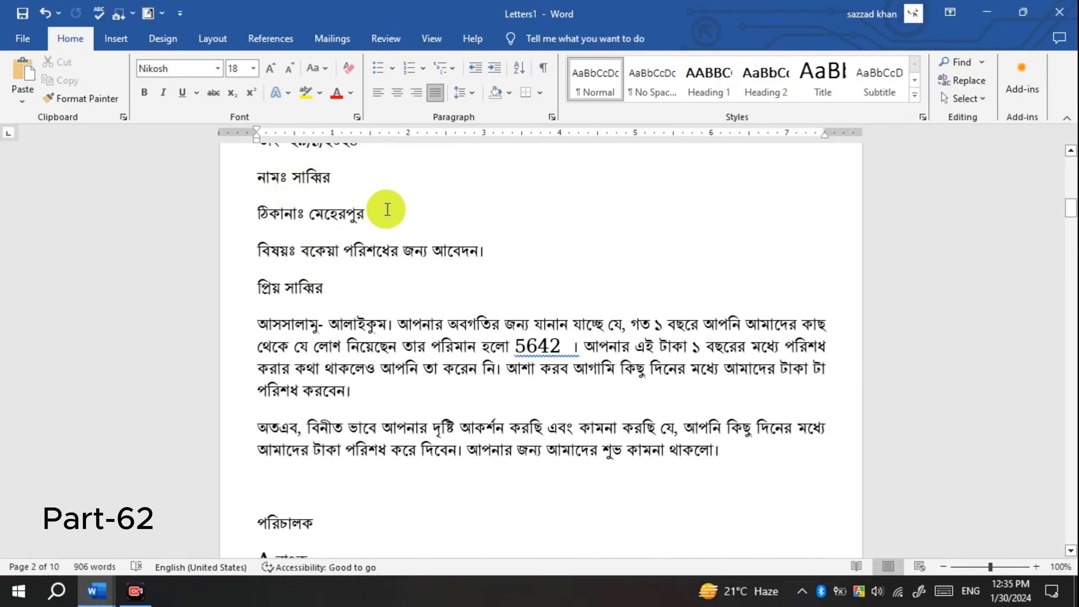
pyautogui.scroll(-15, 385, 210)
pyautogui.scroll(-2, 391, 245)
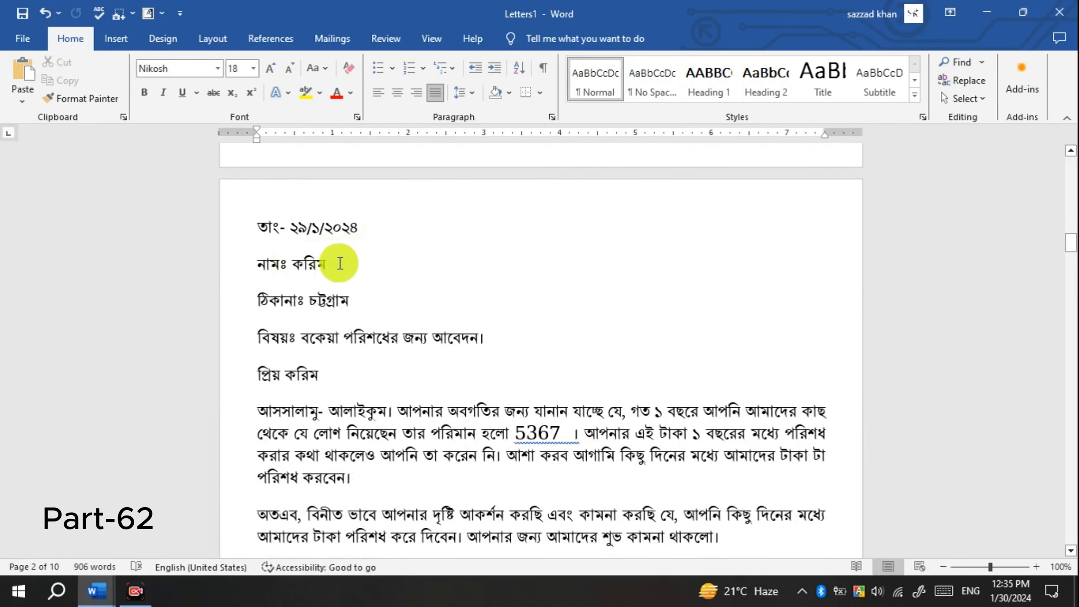
pyautogui.scroll(-3, 341, 264)
pyautogui.scroll(-20, 421, 241)
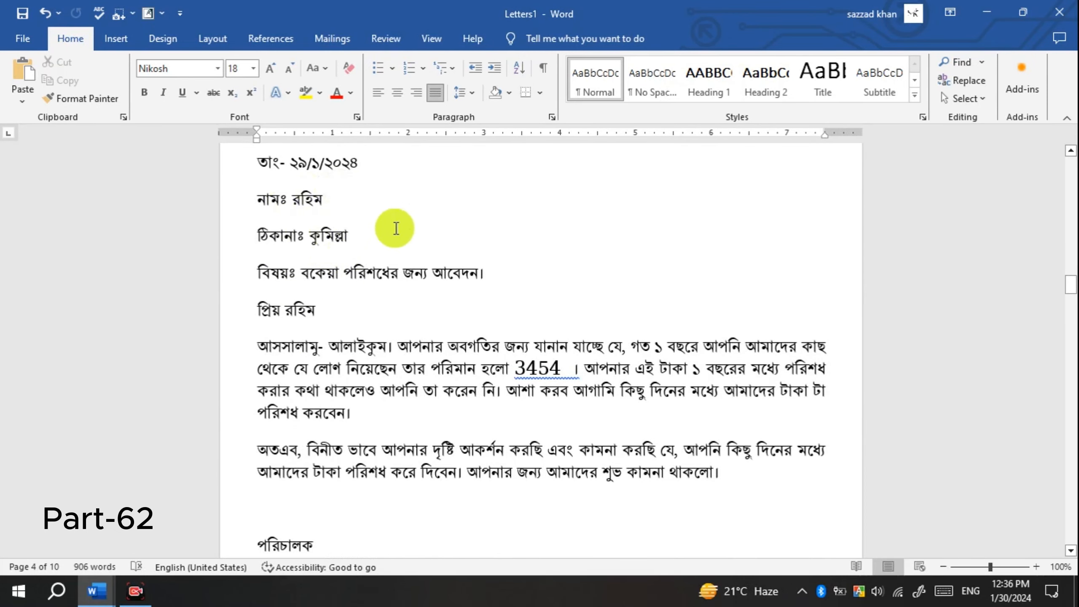
pyautogui.scroll(-20, 385, 243)
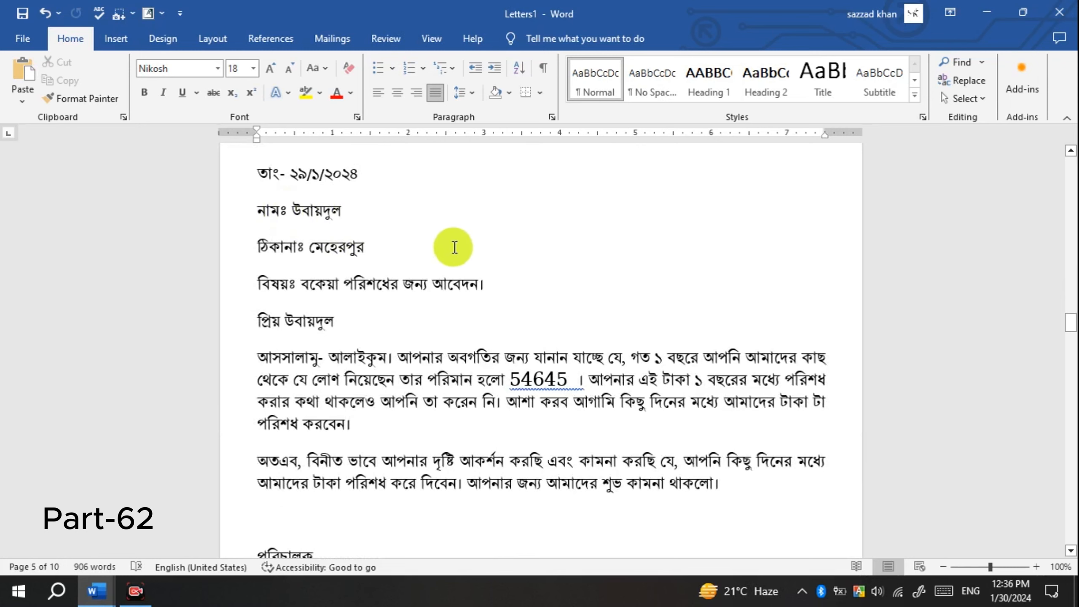
pyautogui.scroll(-20, 421, 248)
pyautogui.scroll(-7, 420, 251)
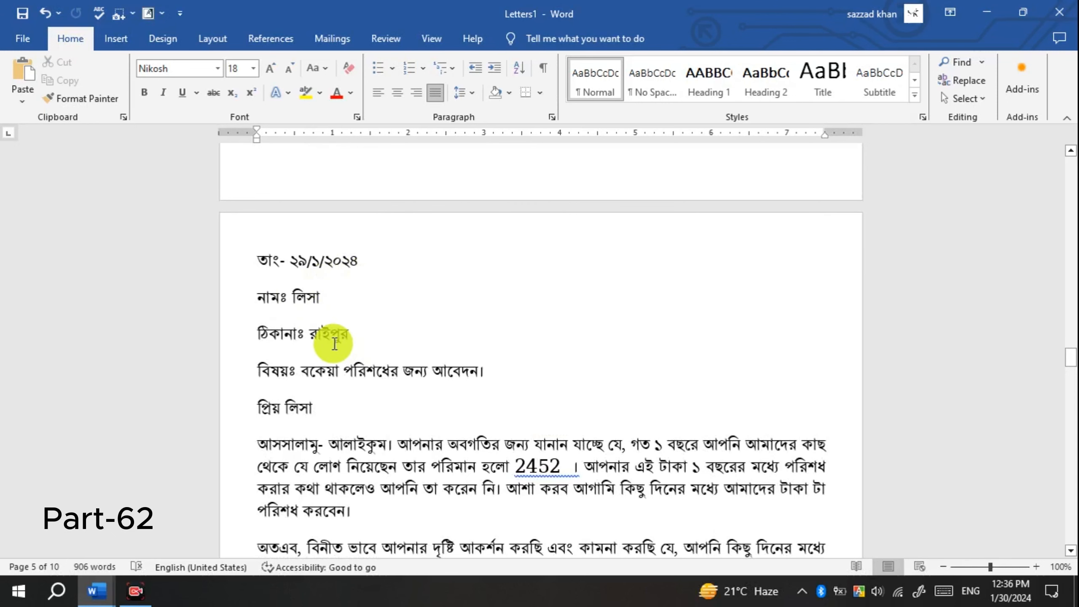
pyautogui.scroll(-20, 332, 340)
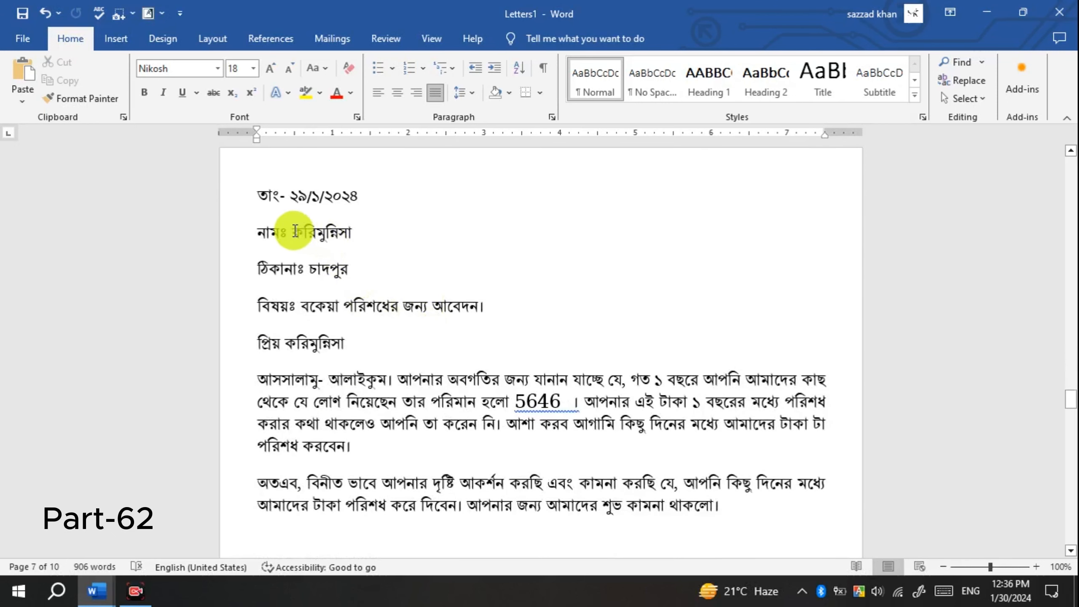
pyautogui.scroll(-20, 431, 248)
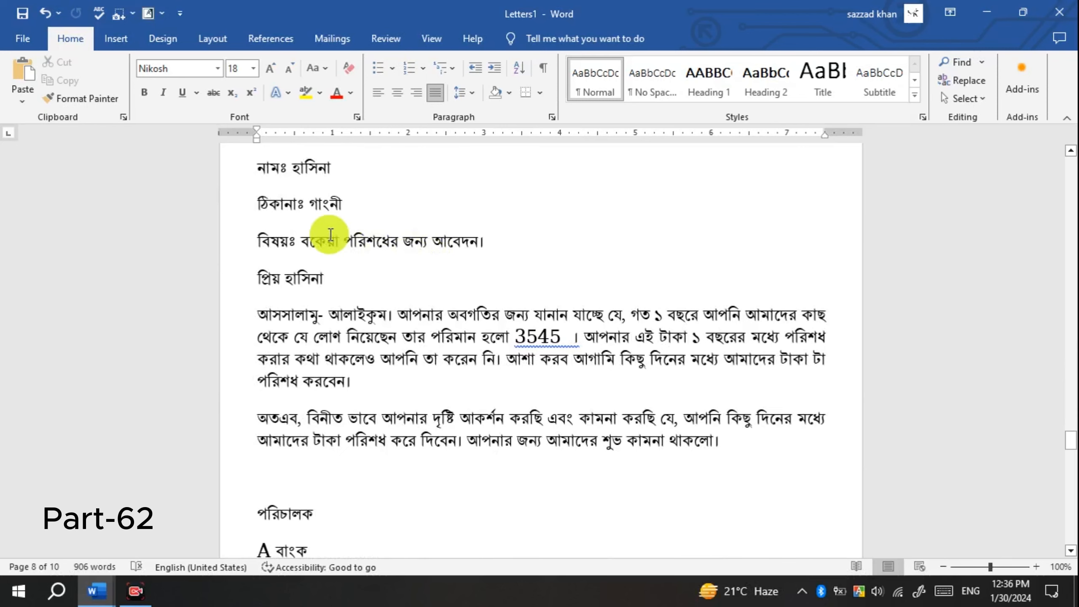
pyautogui.scroll(-20, 450, 238)
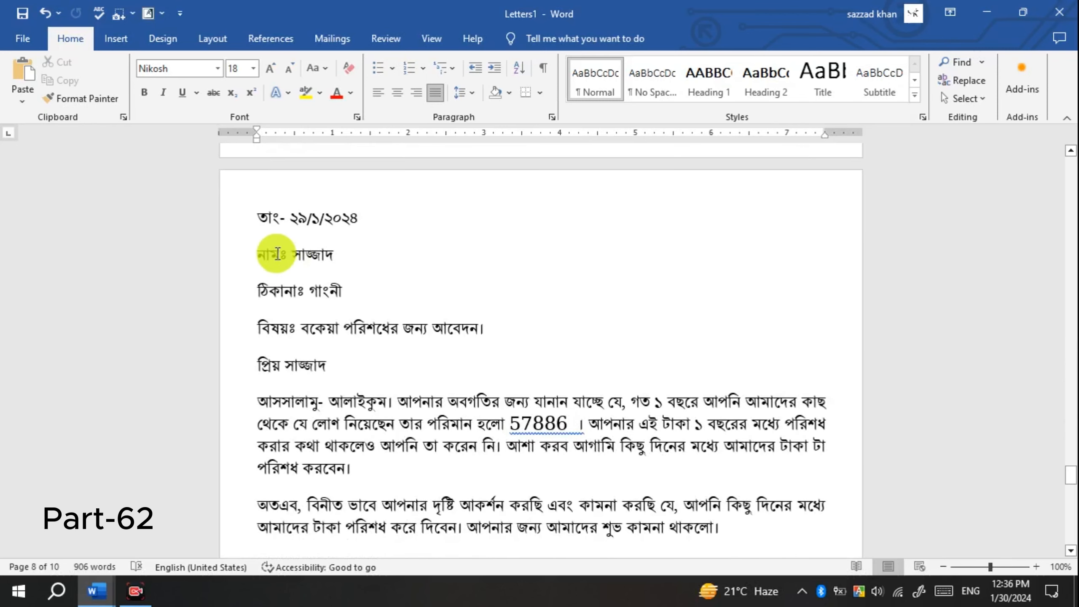
pyautogui.scroll(-20, 441, 292)
pyautogui.scroll(3, 440, 292)
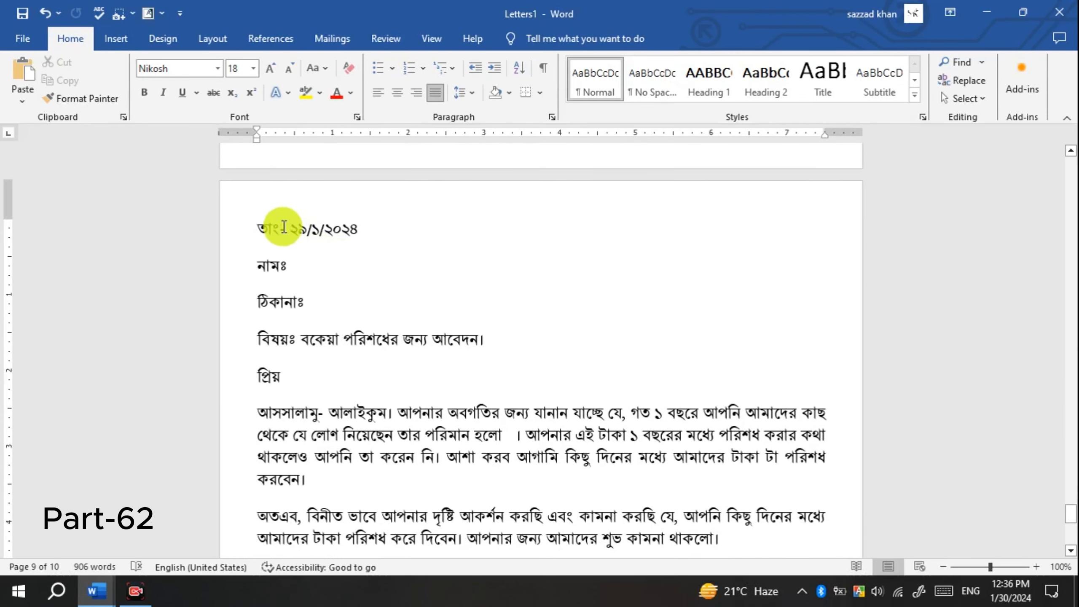
pyautogui.moveTo(255, 229); pyautogui.dragTo(470, 433)
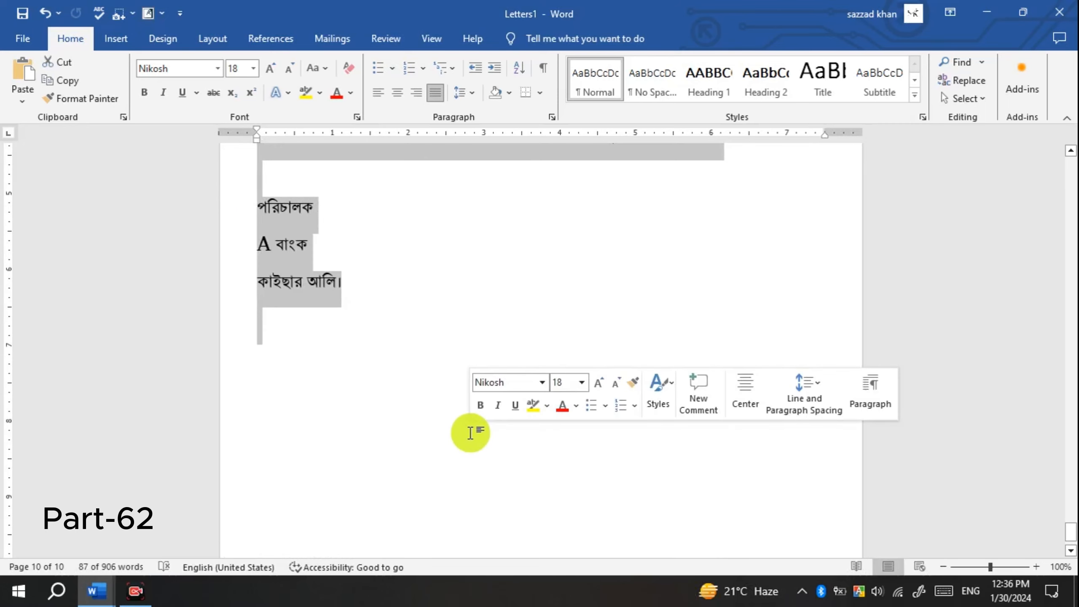
pyautogui.press('Delete')
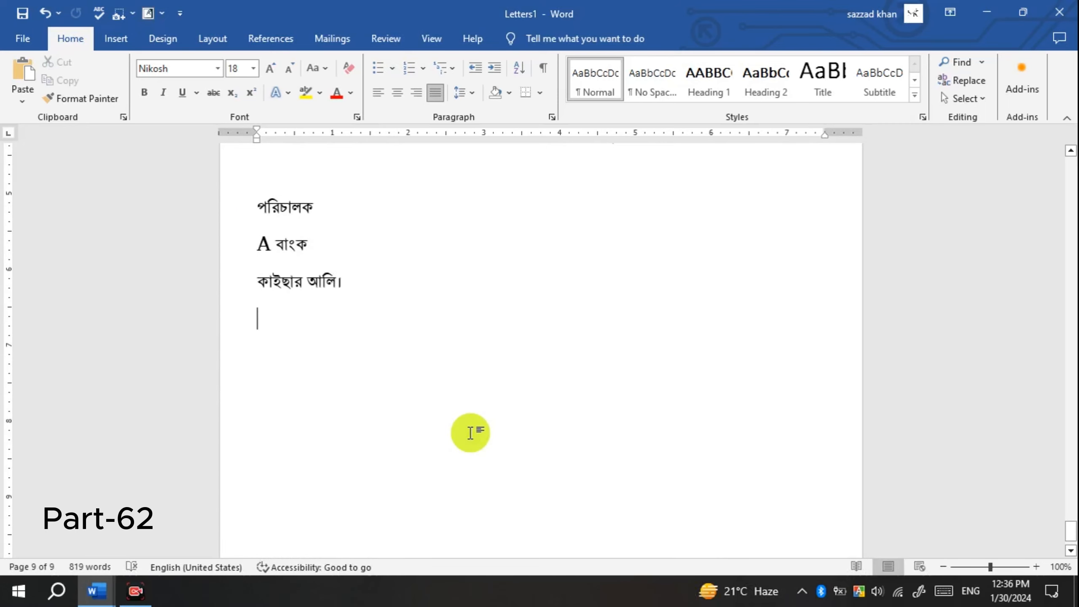
pyautogui.scroll(-2, 471, 429)
pyautogui.scroll(12, 404, 405)
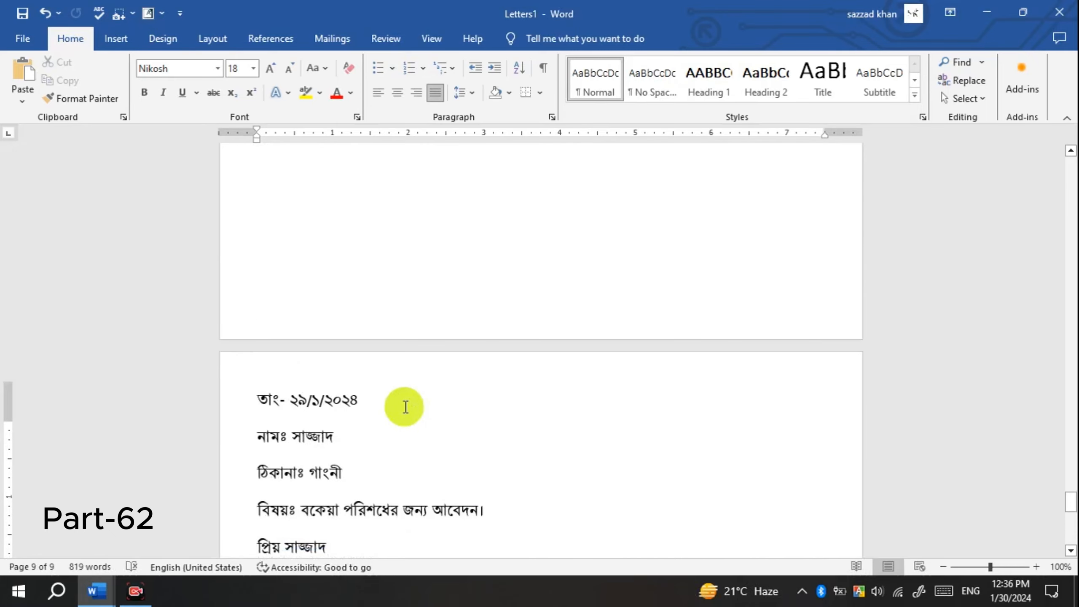
pyautogui.scroll(-6, 406, 406)
pyautogui.scroll(15, 406, 406)
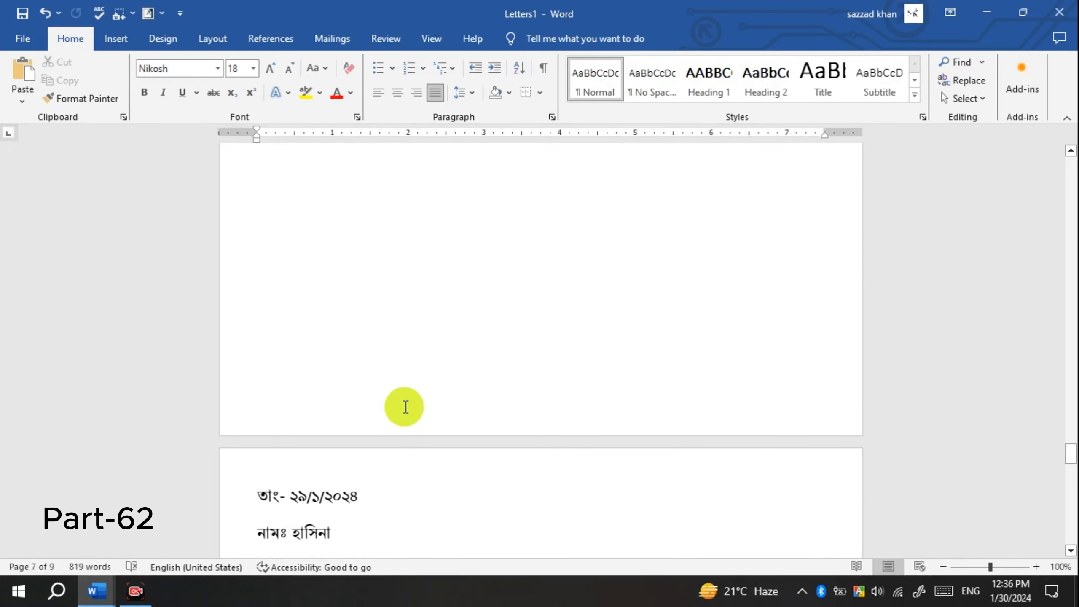
pyautogui.scroll(20, 406, 406)
pyautogui.scroll(20, 406, 406)
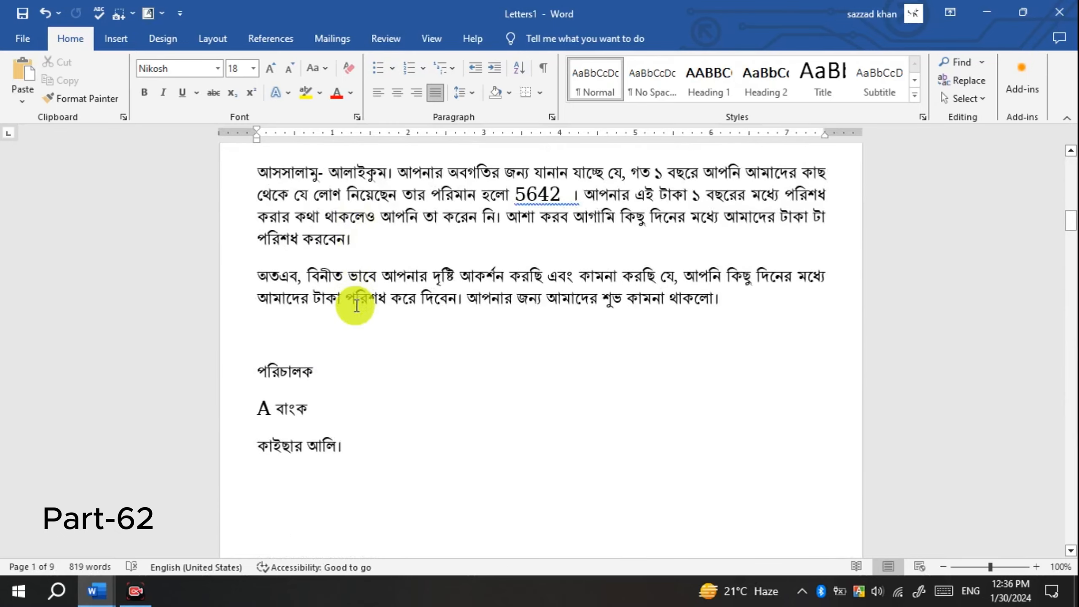
pyautogui.scroll(15, 357, 306)
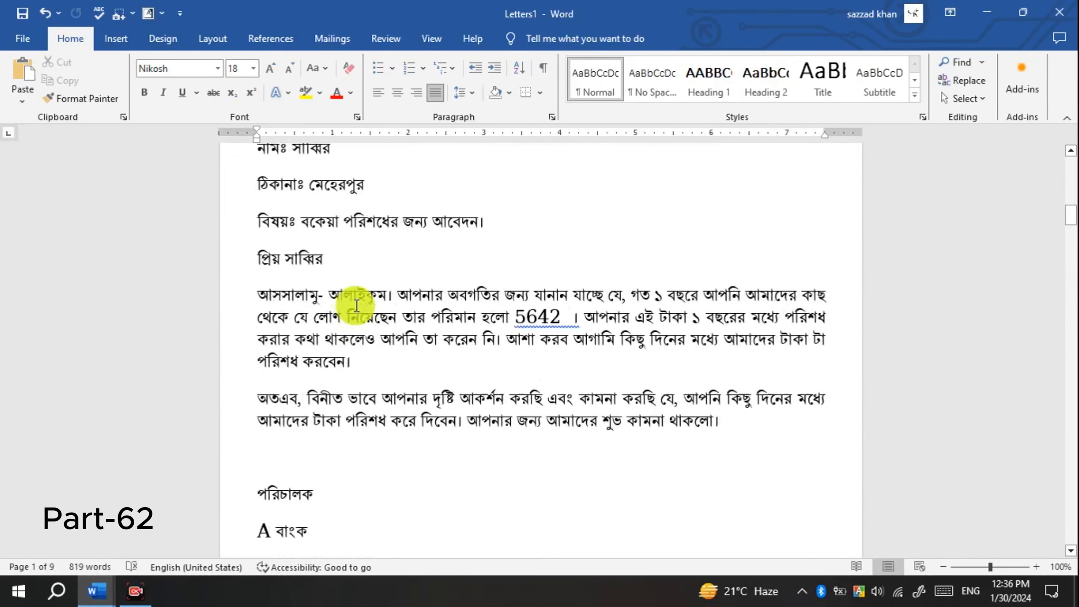
pyautogui.scroll(6, 356, 305)
# Step: Close Letters1 with Don't Save, back on the original তাং letter previewing recipient data
pyautogui.click(332, 38)
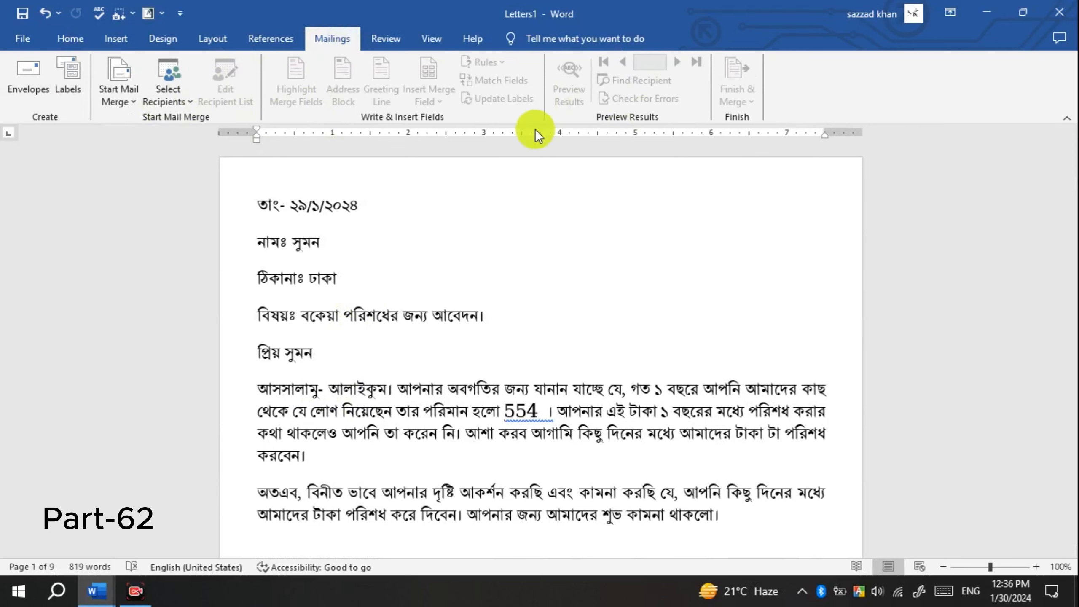
pyautogui.scroll(-20, 366, 313)
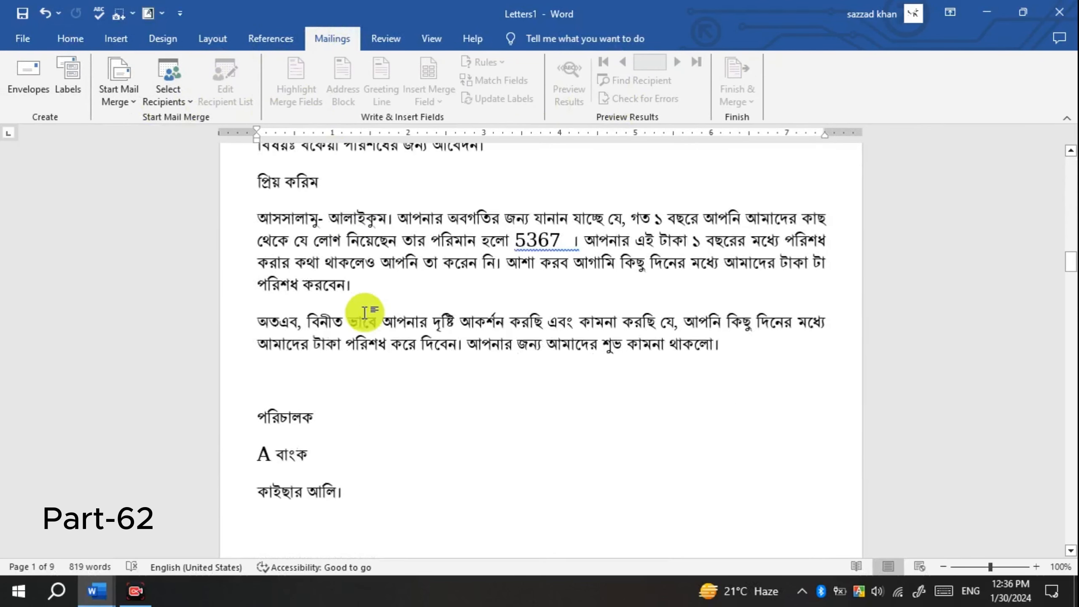
pyautogui.scroll(15, 365, 312)
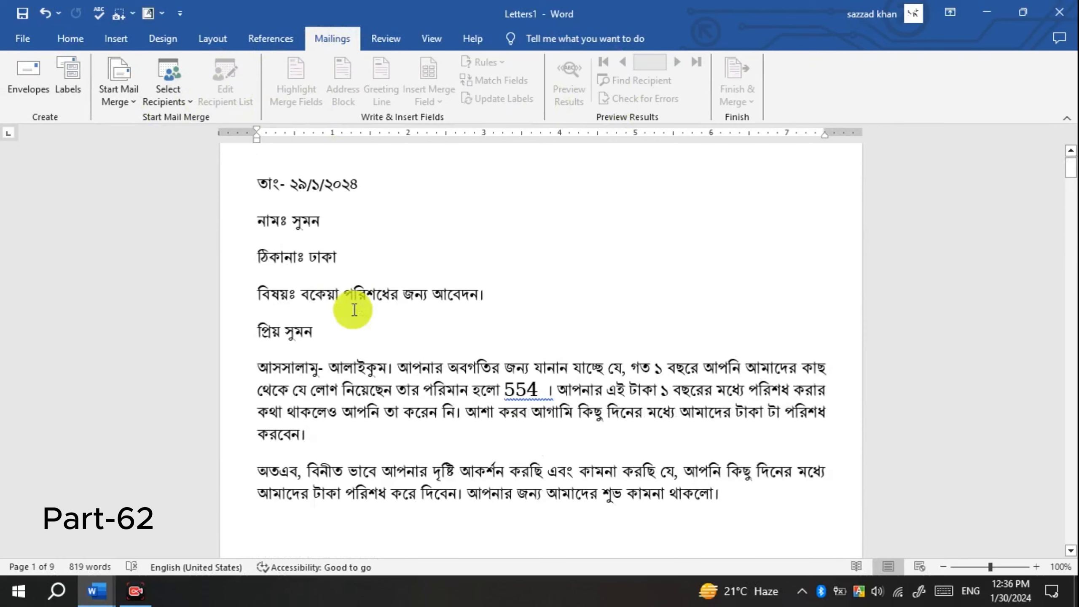
pyautogui.scroll(1, 354, 310)
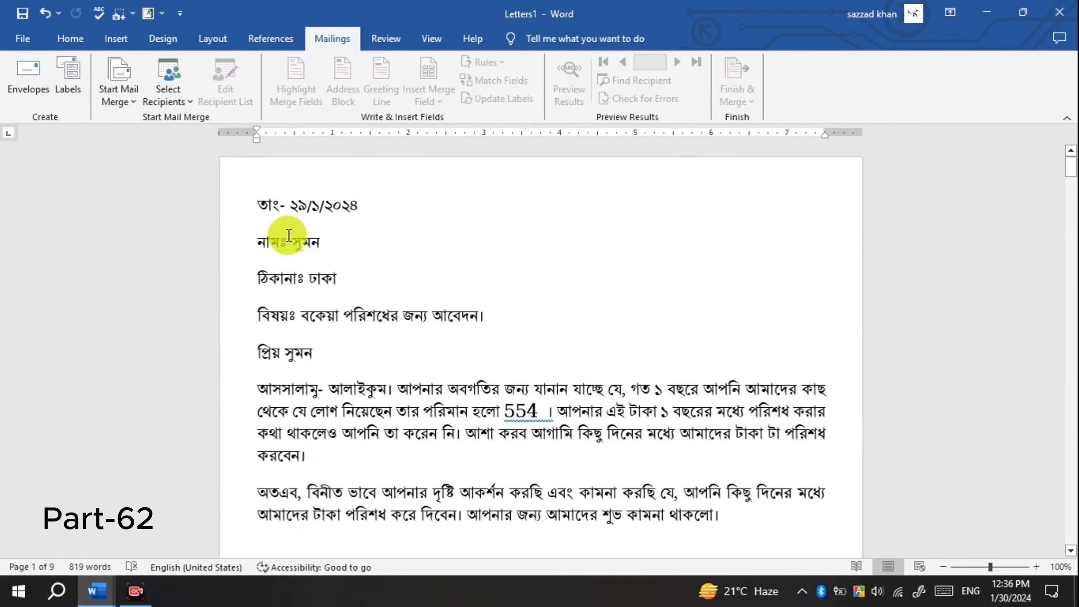
pyautogui.scroll(-8, 402, 304)
pyautogui.scroll(9, 402, 303)
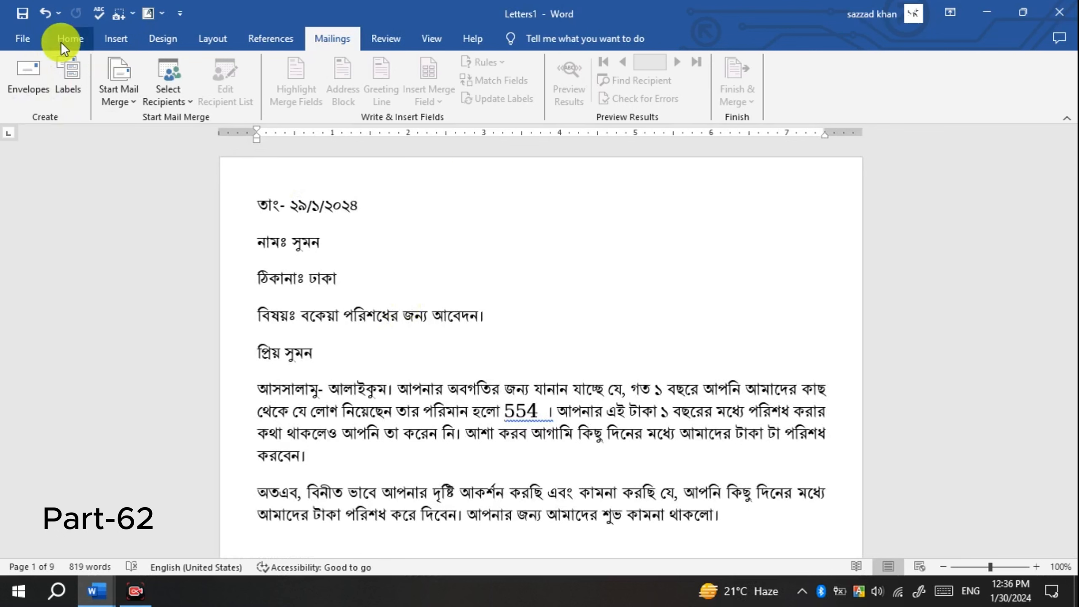
pyautogui.click(187, 98)
pyautogui.click(187, 98)
pyautogui.click(187, 97)
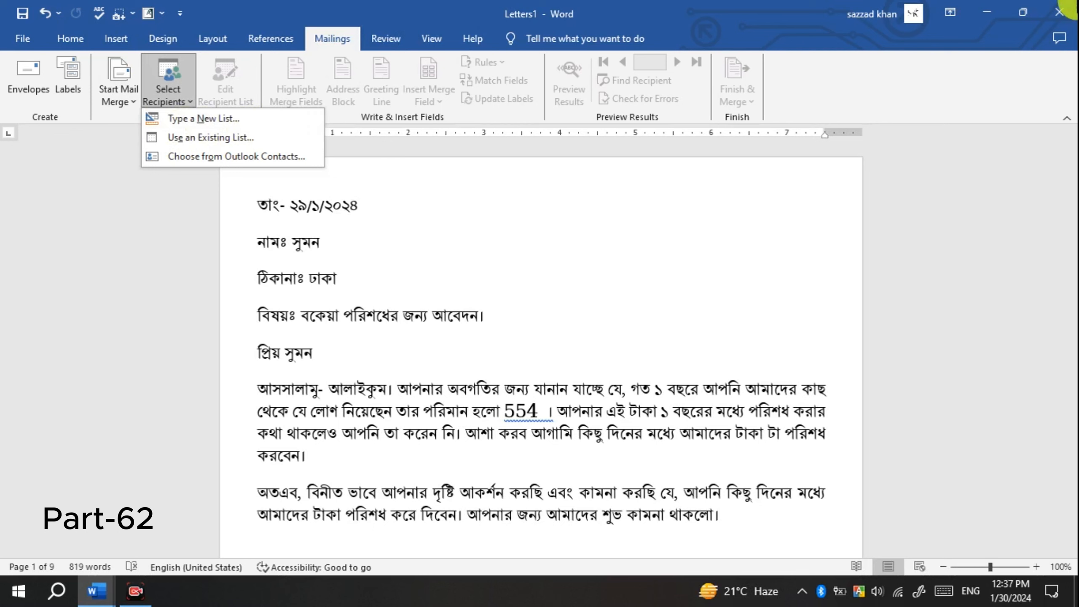
pyautogui.click(1073, 6)
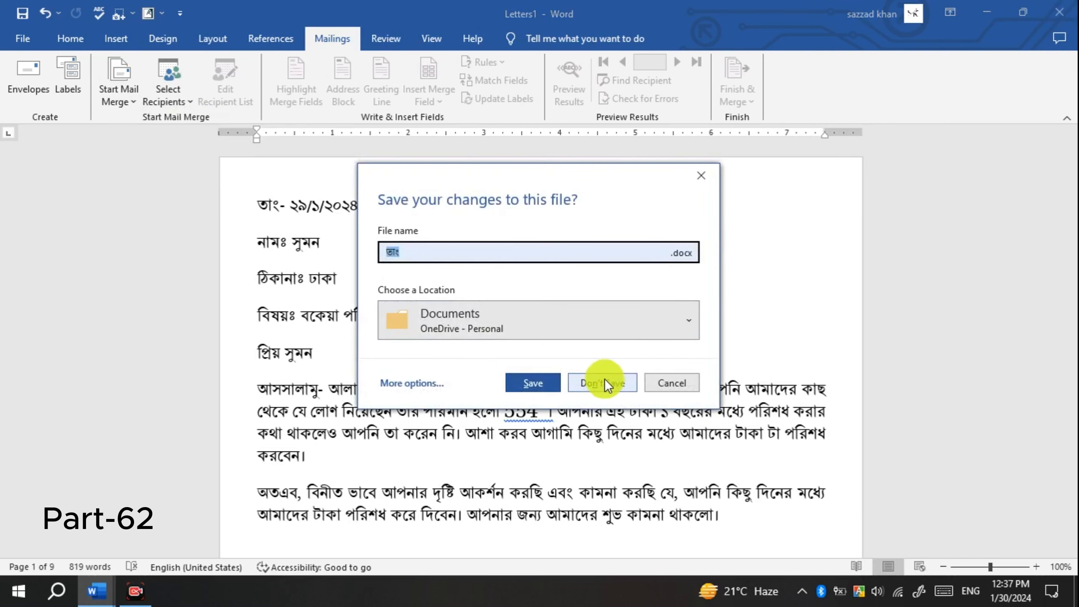
pyautogui.click(602, 381)
pyautogui.scroll(-6, 401, 302)
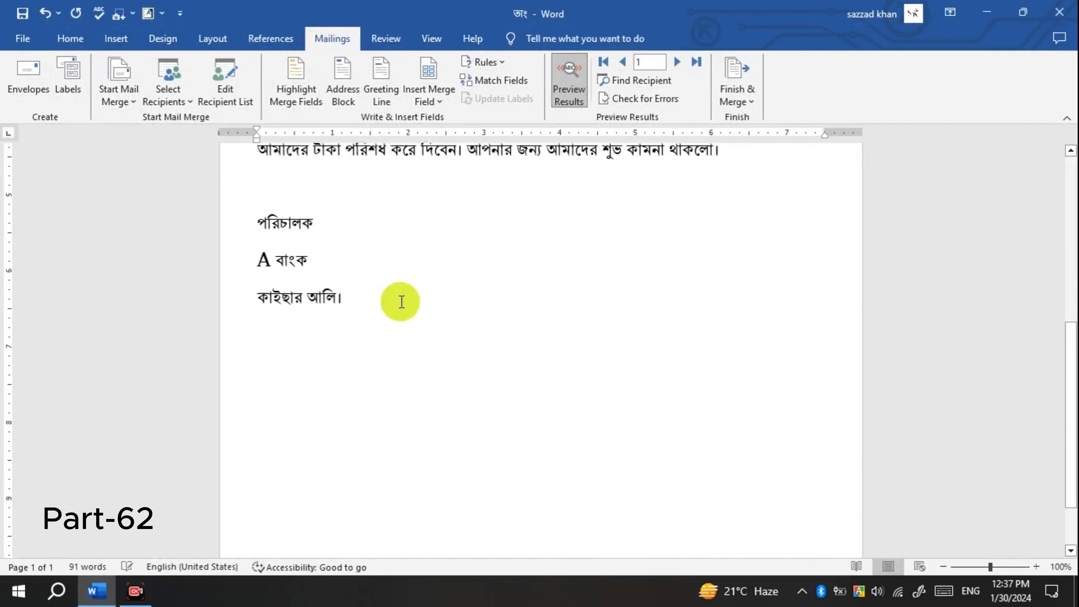
# Step: Delete the previewed name, address, amount 554 and greeting name from the letter
pyautogui.scroll(8, 401, 301)
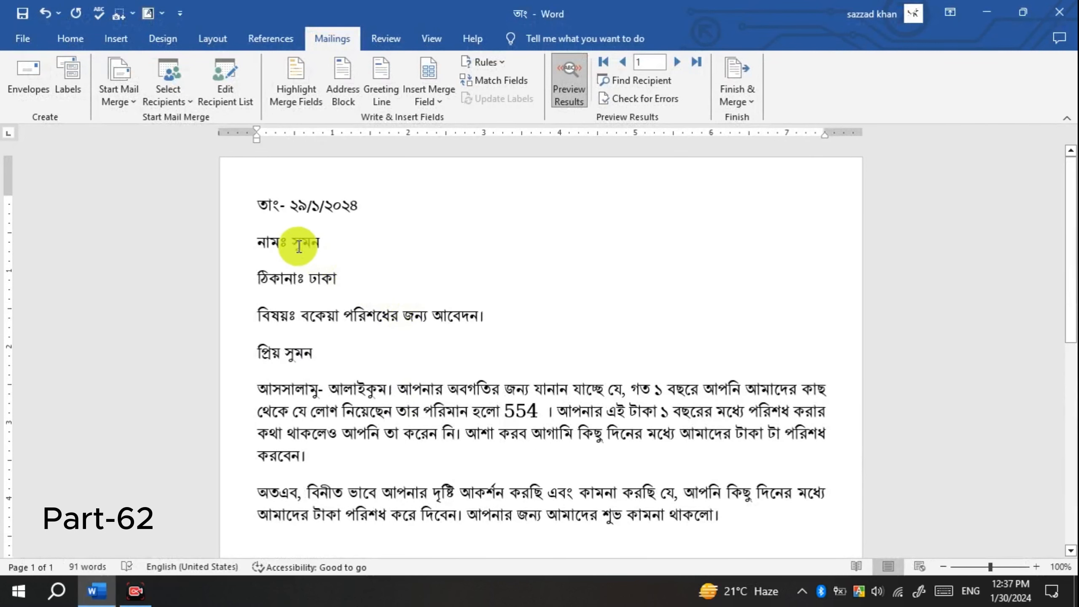
pyautogui.moveTo(284, 242); pyautogui.dragTo(332, 242)
pyautogui.press('Delete')
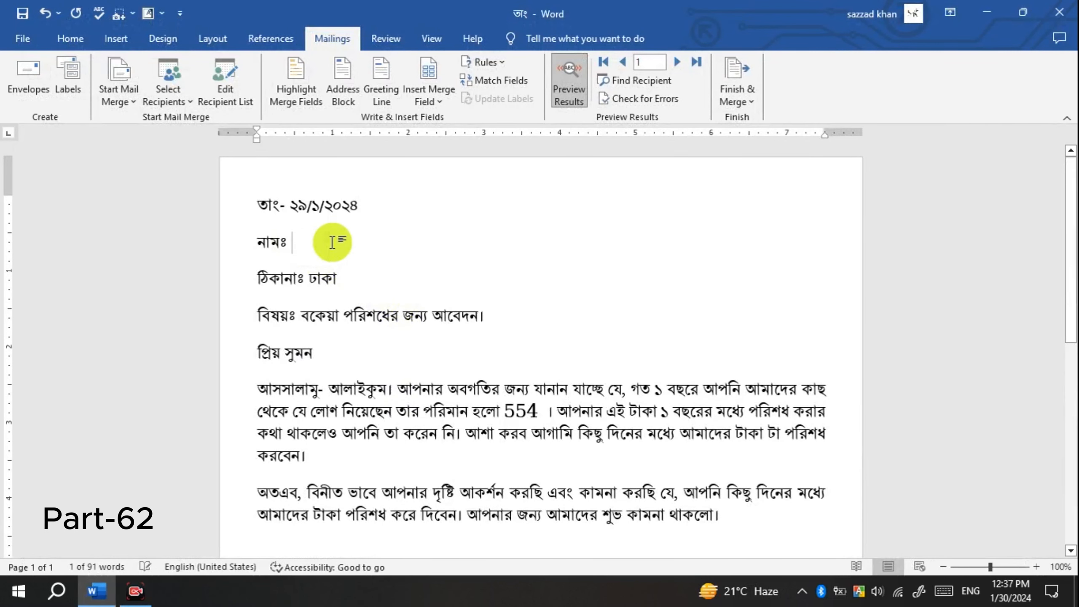
pyautogui.moveTo(310, 279); pyautogui.dragTo(352, 279)
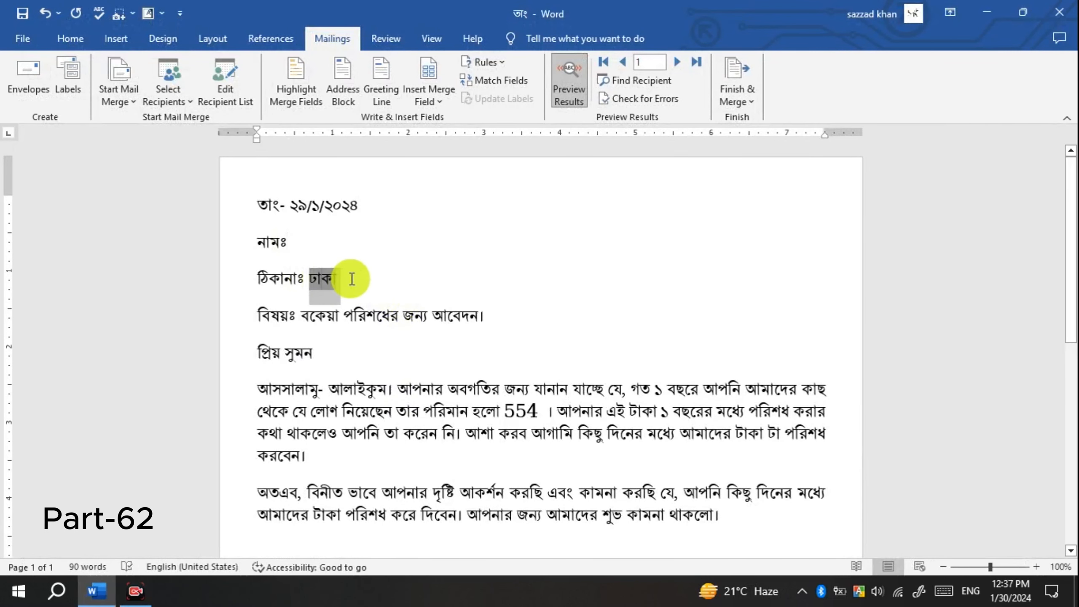
pyautogui.press('Delete')
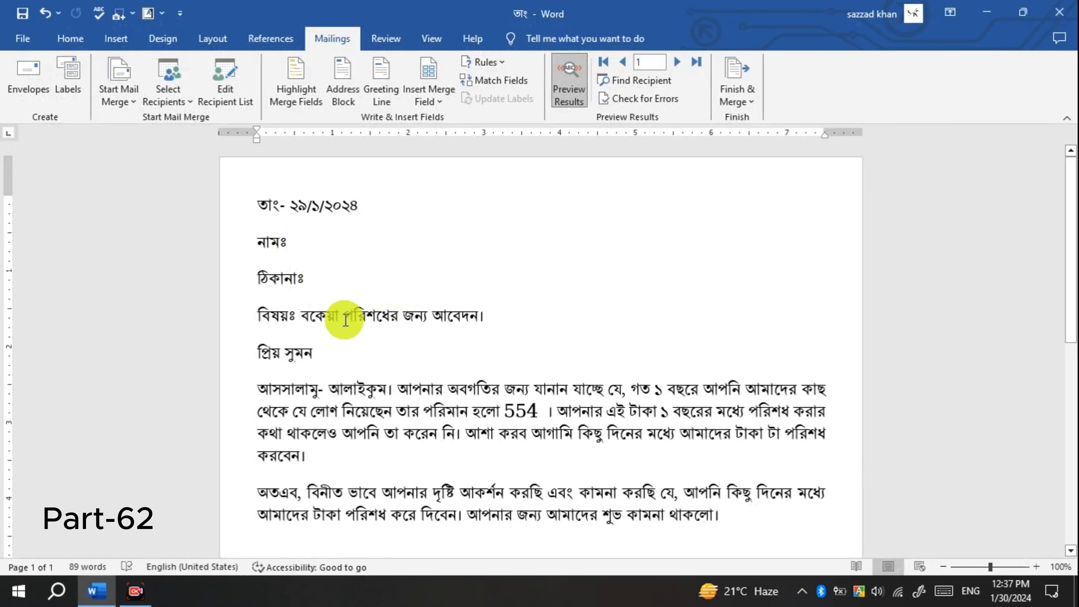
pyautogui.scroll(-2, 345, 319)
pyautogui.doubleClick(505, 333)
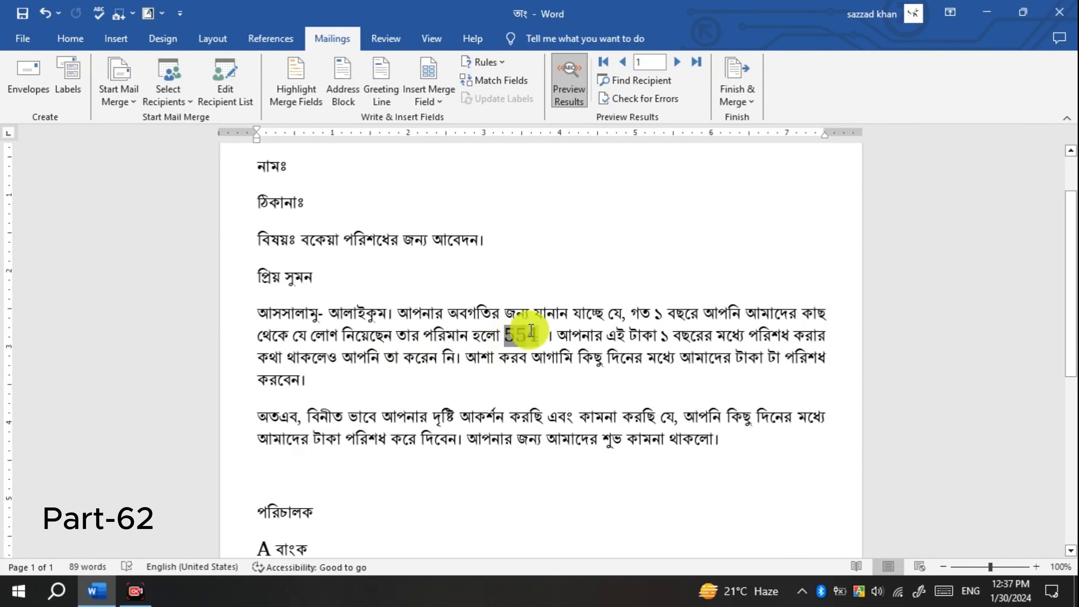
pyautogui.press('Delete')
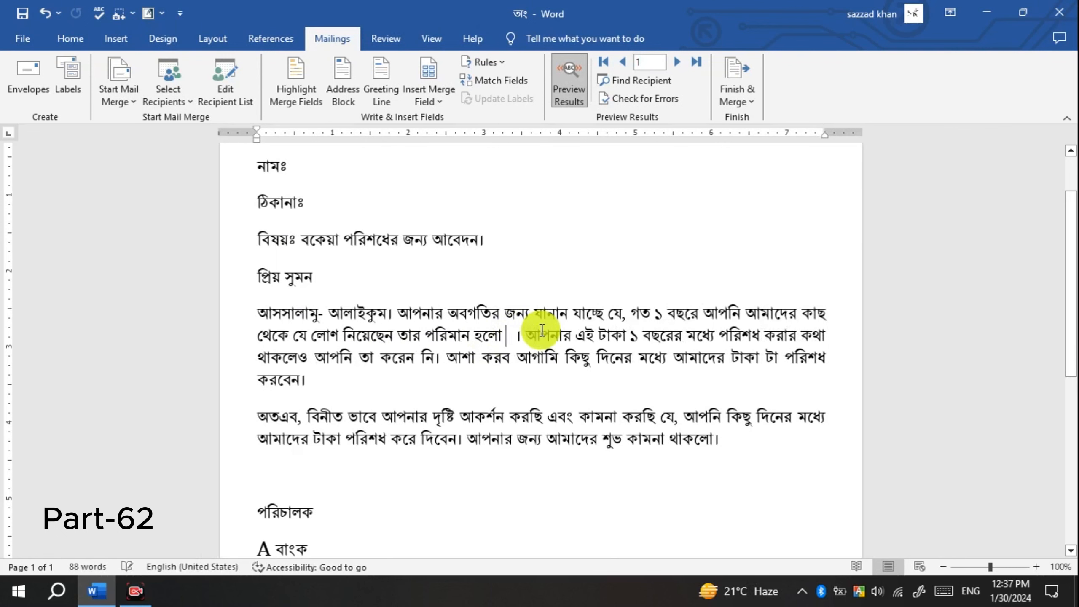
pyautogui.doubleClick(293, 276)
pyautogui.press('Delete')
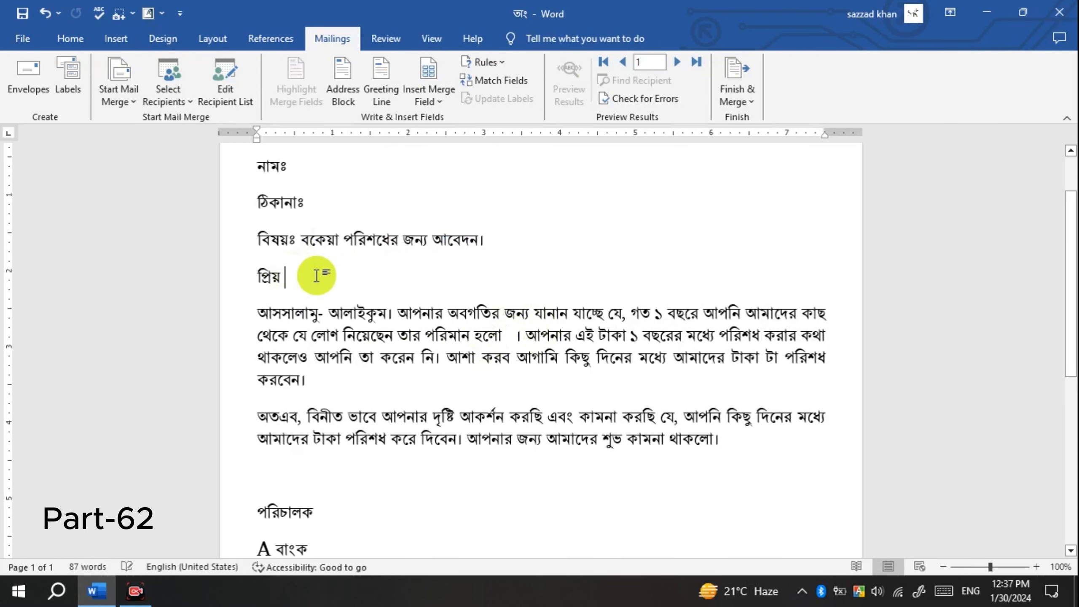
pyautogui.scroll(2, 314, 276)
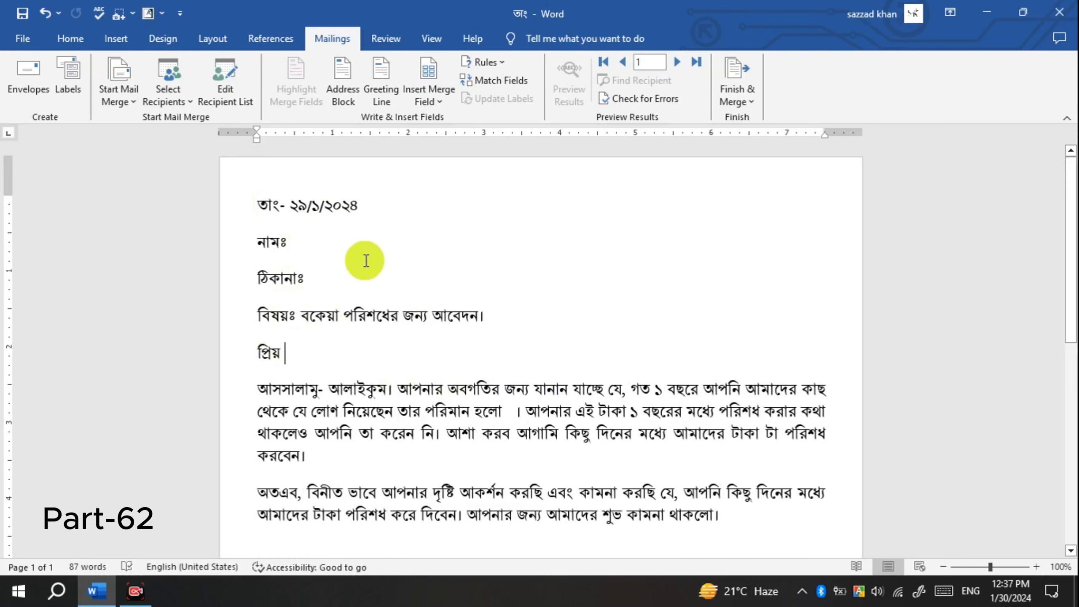
# Step: Choose Type a New List and move the New Address List dialog aside to view its columns
pyautogui.click(184, 101)
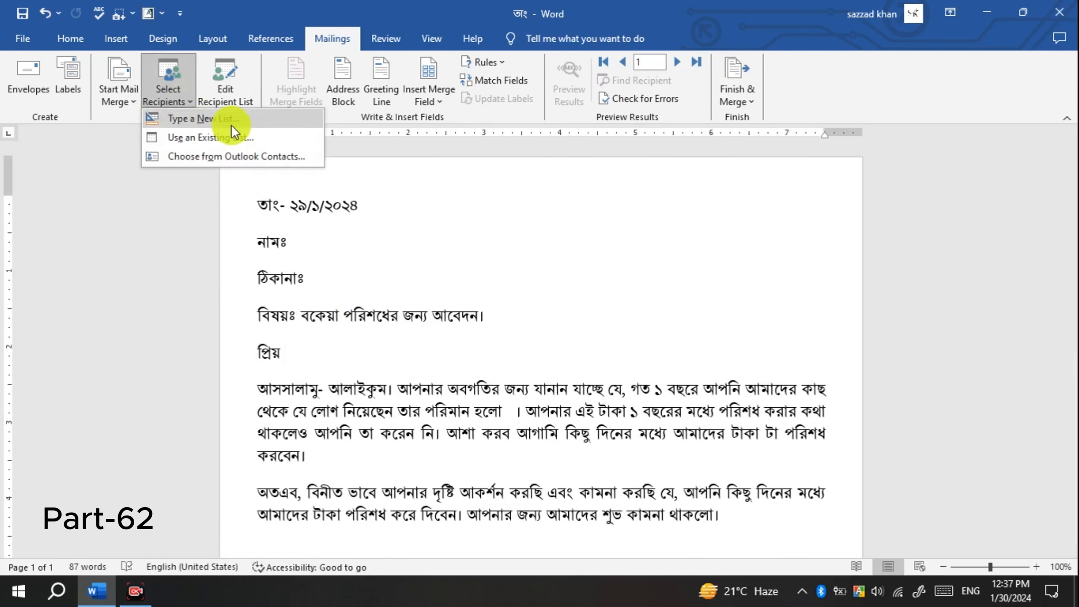
pyautogui.click(183, 122)
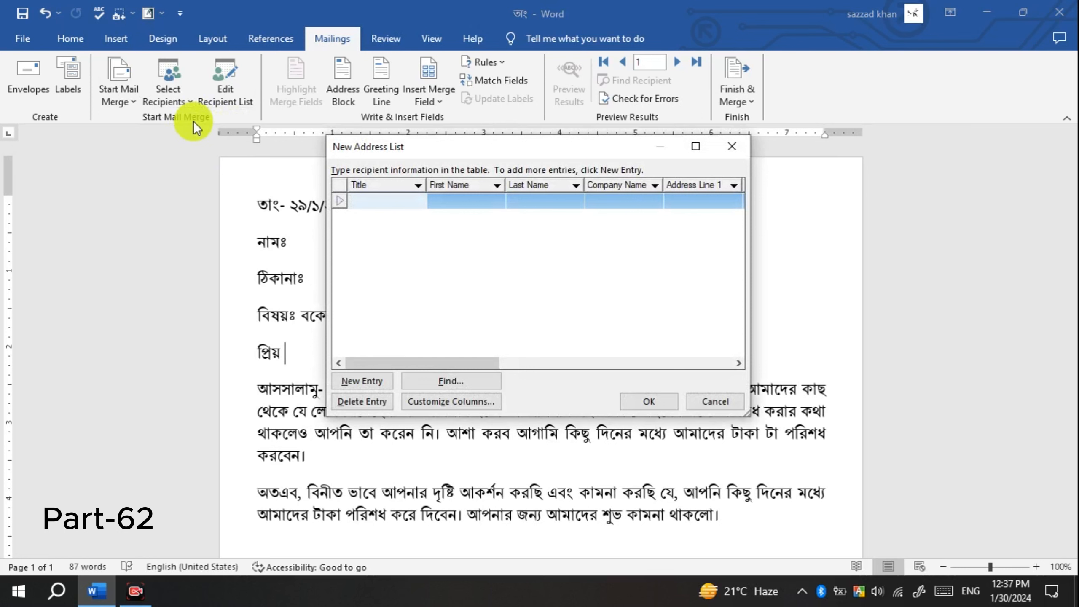
pyautogui.moveTo(397, 147); pyautogui.dragTo(560, 121)
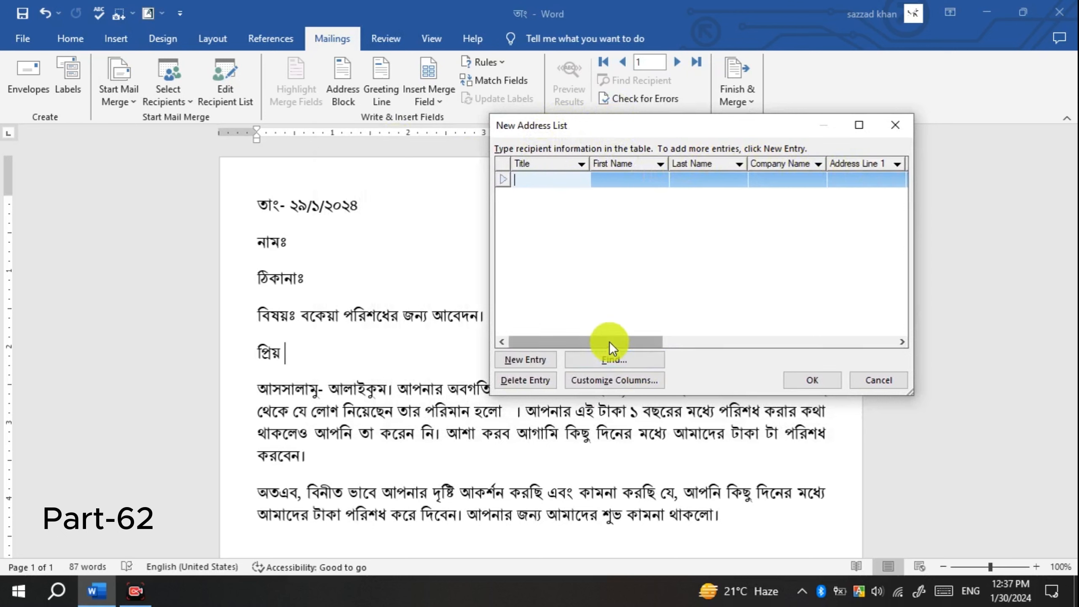
pyautogui.moveTo(608, 342); pyautogui.dragTo(725, 341)
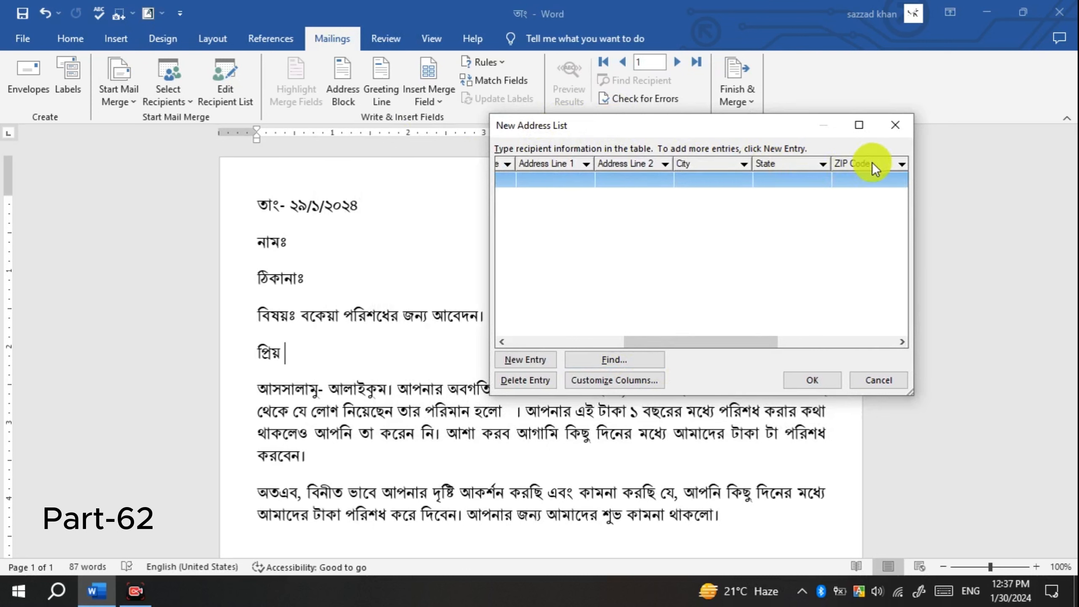
pyautogui.moveTo(680, 346); pyautogui.dragTo(545, 346)
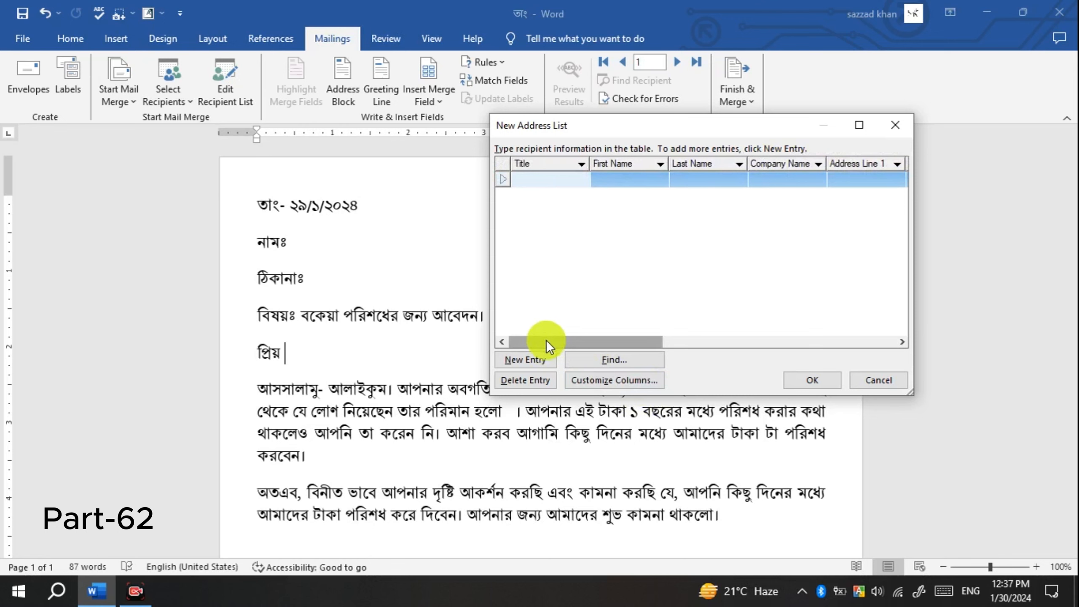
pyautogui.moveTo(546, 340); pyautogui.dragTo(594, 339)
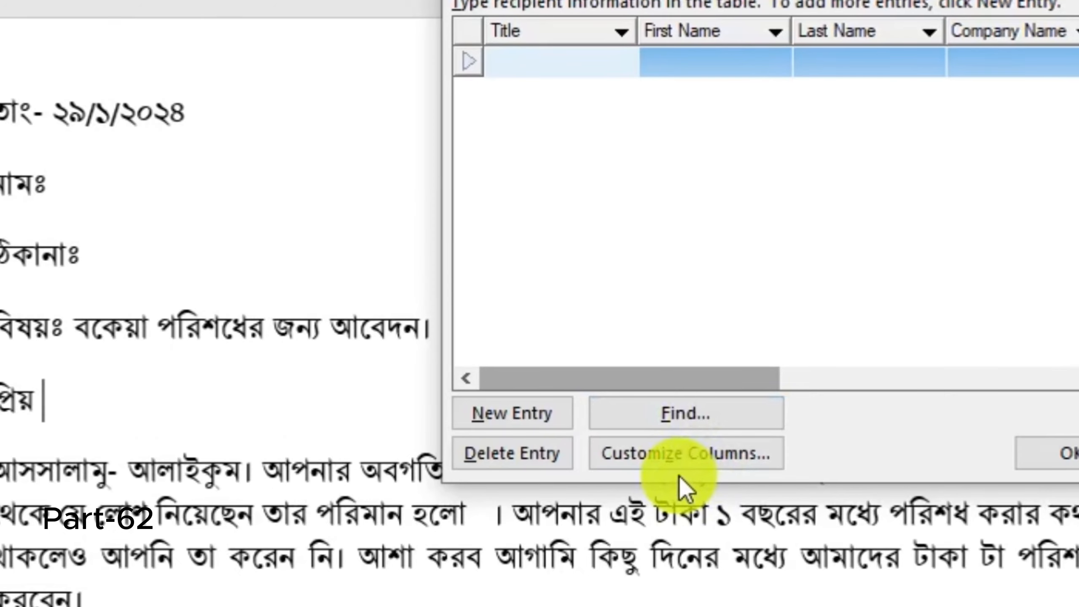
# Step: In Customize Address List, delete the Title and Company Name fields
pyautogui.click(680, 465)
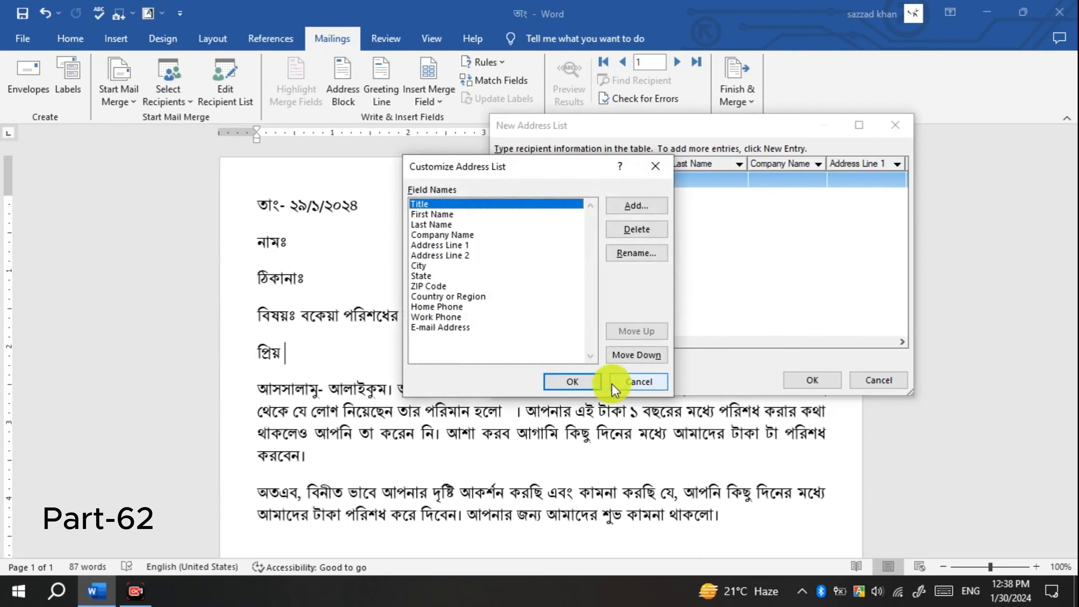
pyautogui.click(468, 236)
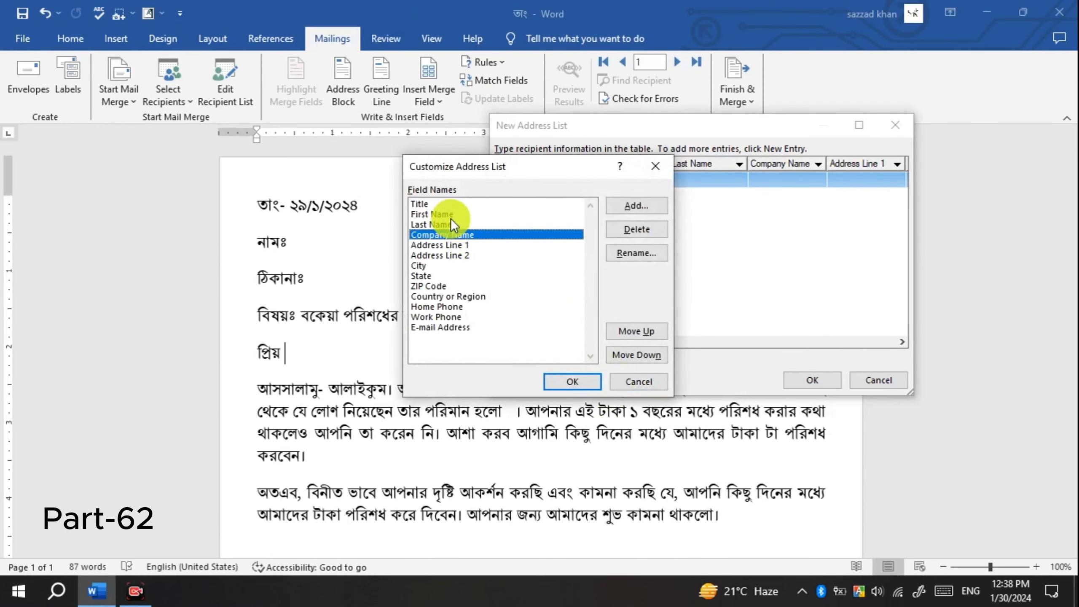
pyautogui.click(438, 204)
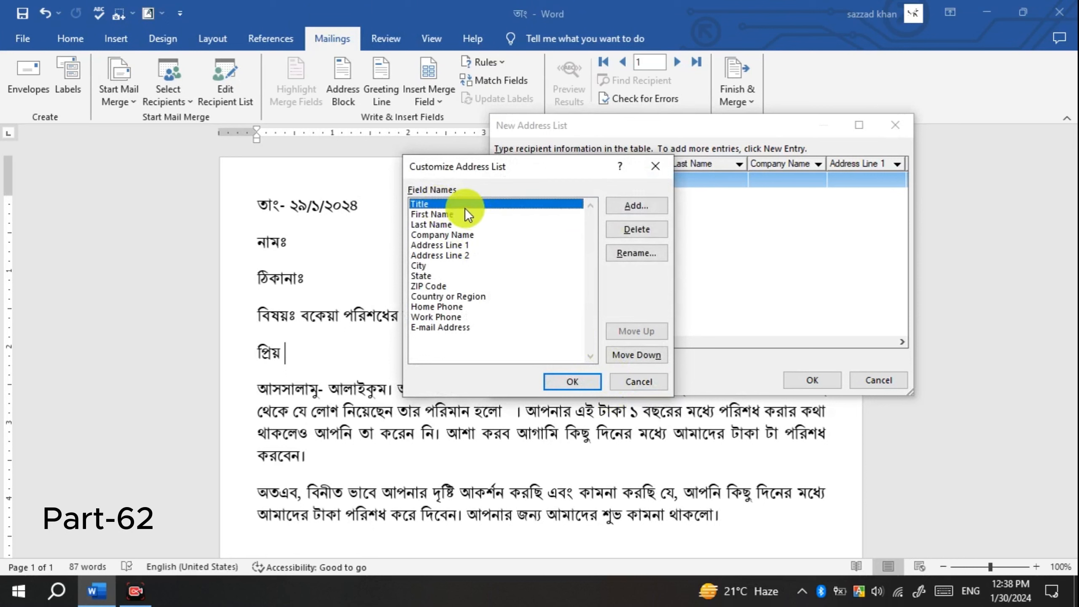
pyautogui.click(643, 227)
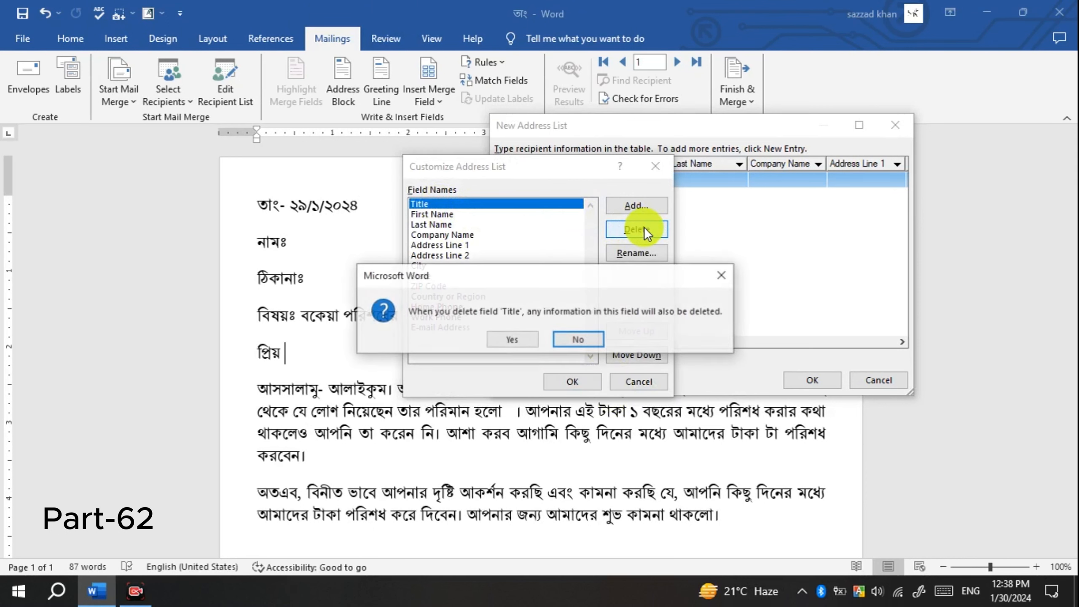
pyautogui.click(512, 339)
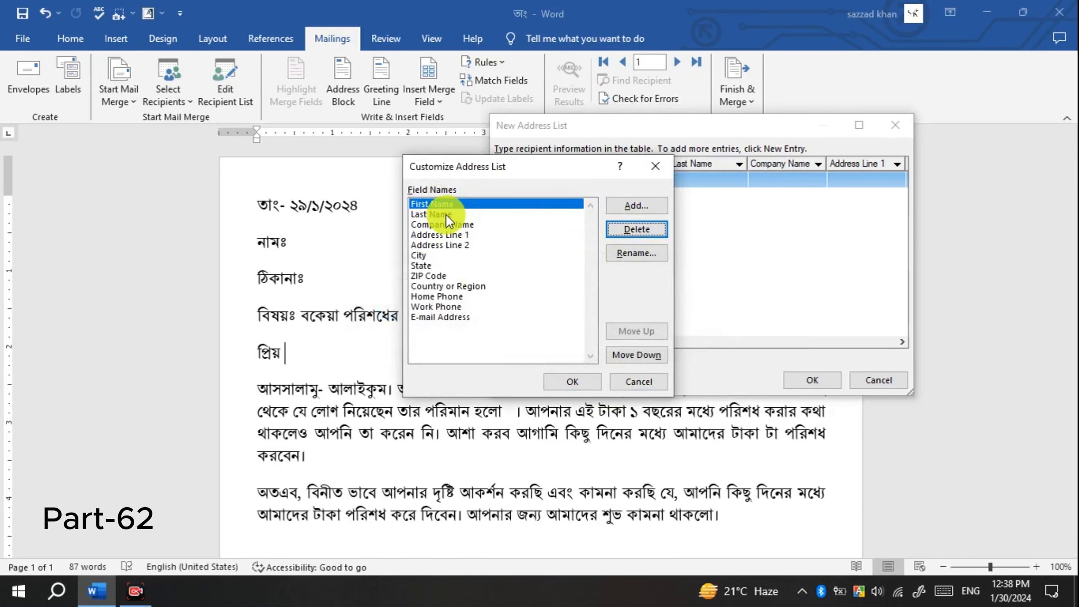
pyautogui.click(476, 206)
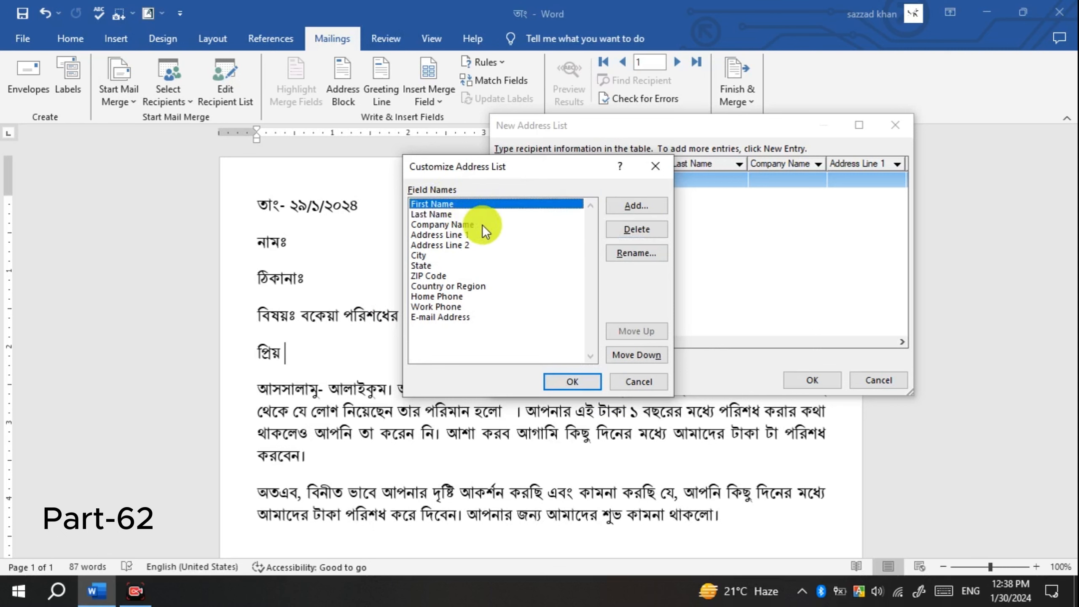
pyautogui.click(483, 225)
pyautogui.click(633, 233)
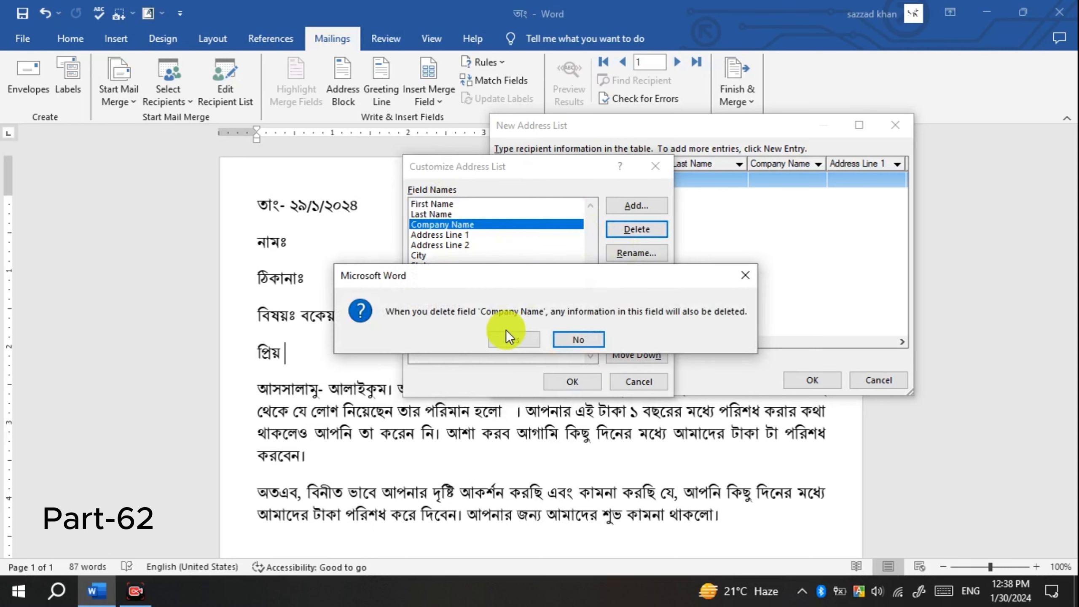
pyautogui.click(506, 334)
# Step: Rename the Address Line 2 field to Address
pyautogui.click(469, 225)
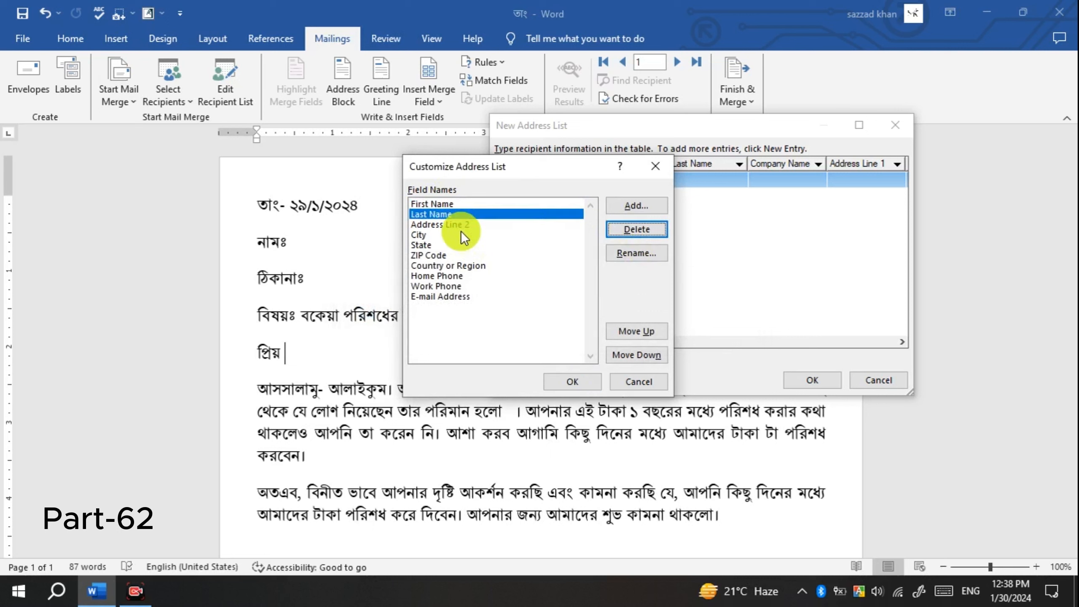
pyautogui.click(461, 234)
pyautogui.click(460, 225)
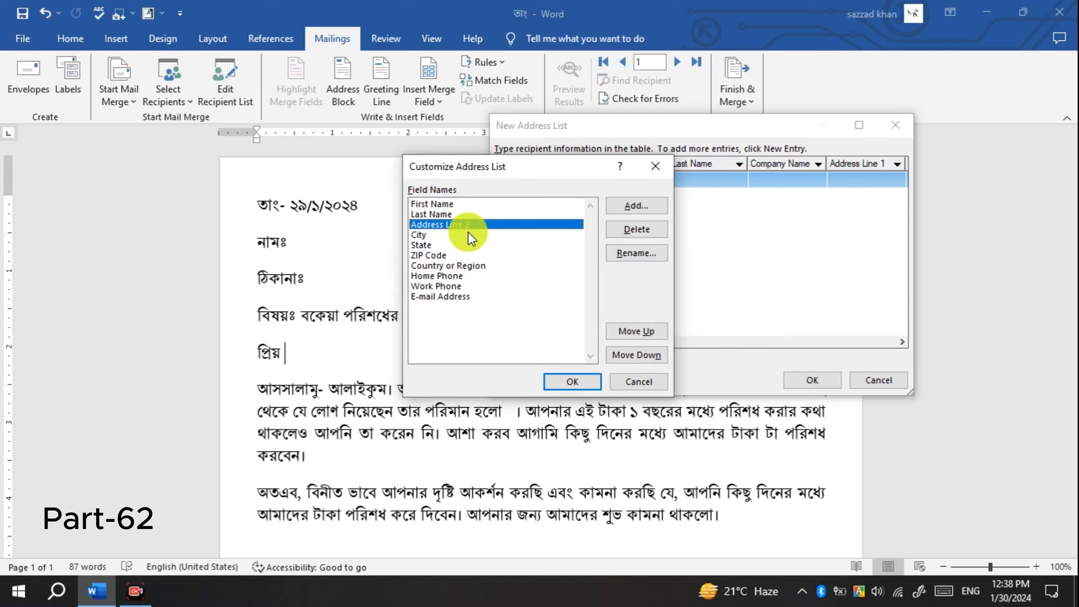
pyautogui.click(645, 253)
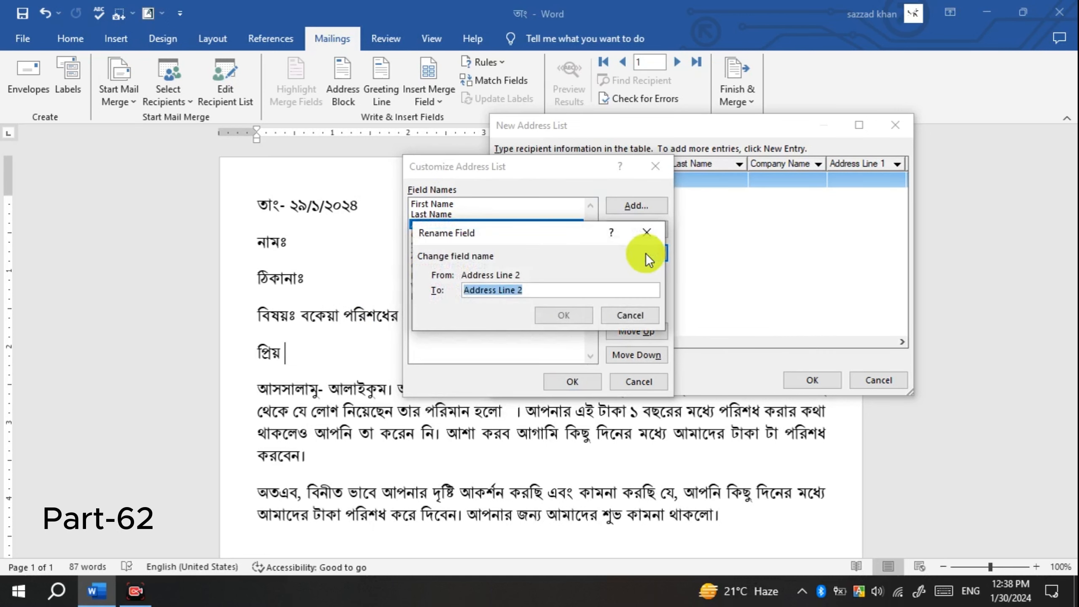
pyautogui.click(500, 292)
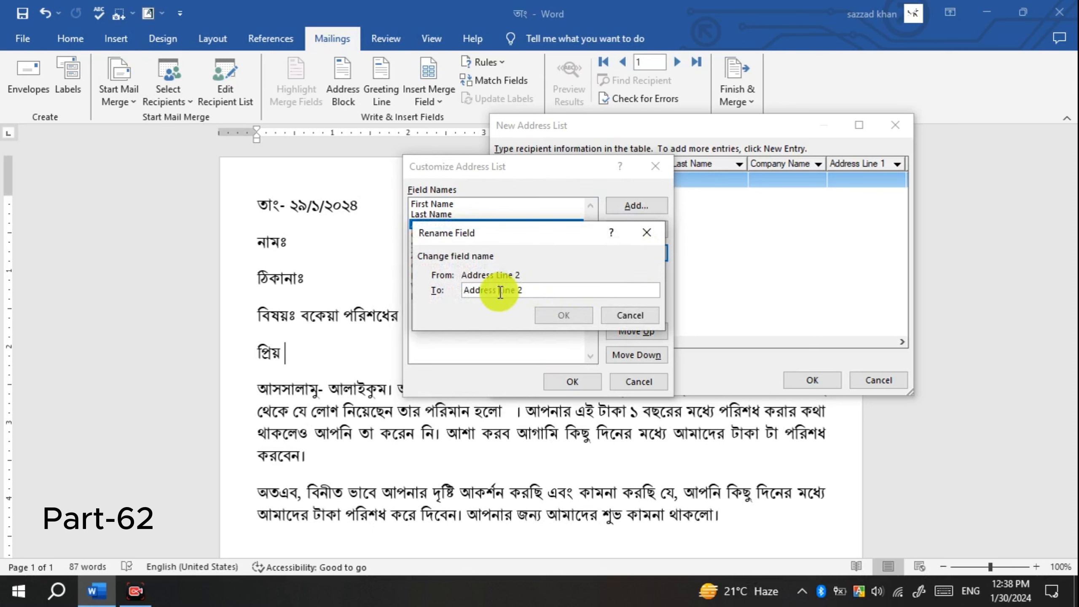
pyautogui.moveTo(501, 292); pyautogui.dragTo(526, 292)
pyautogui.press('BackSpace')
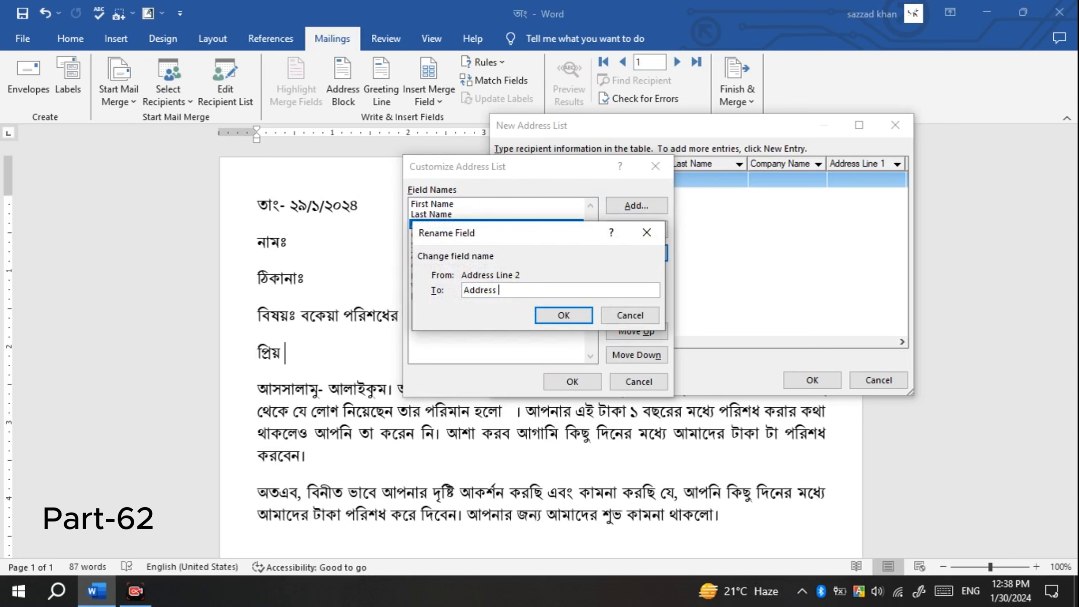
pyautogui.click(563, 314)
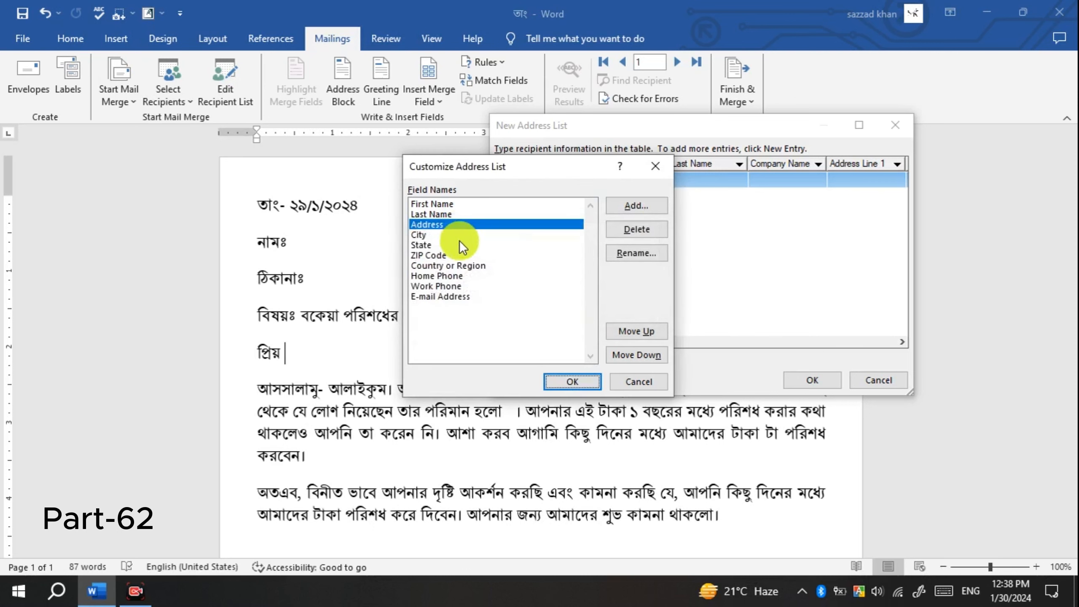
# Step: Delete the City, State, ZIP Code and Country or Region fields
pyautogui.click(488, 243)
pyautogui.click(483, 233)
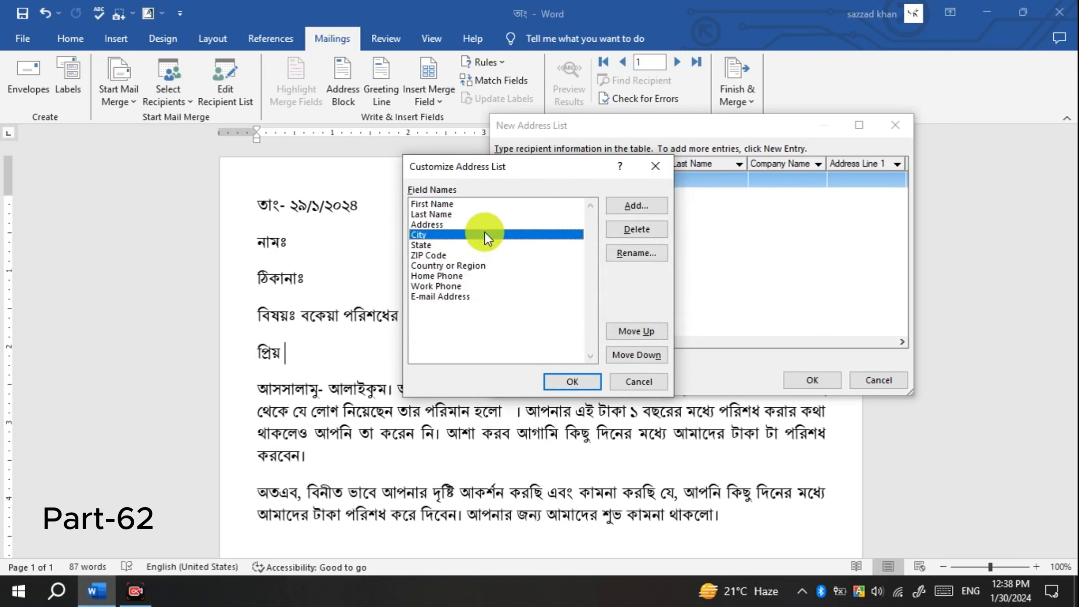
pyautogui.click(632, 232)
pyautogui.click(526, 338)
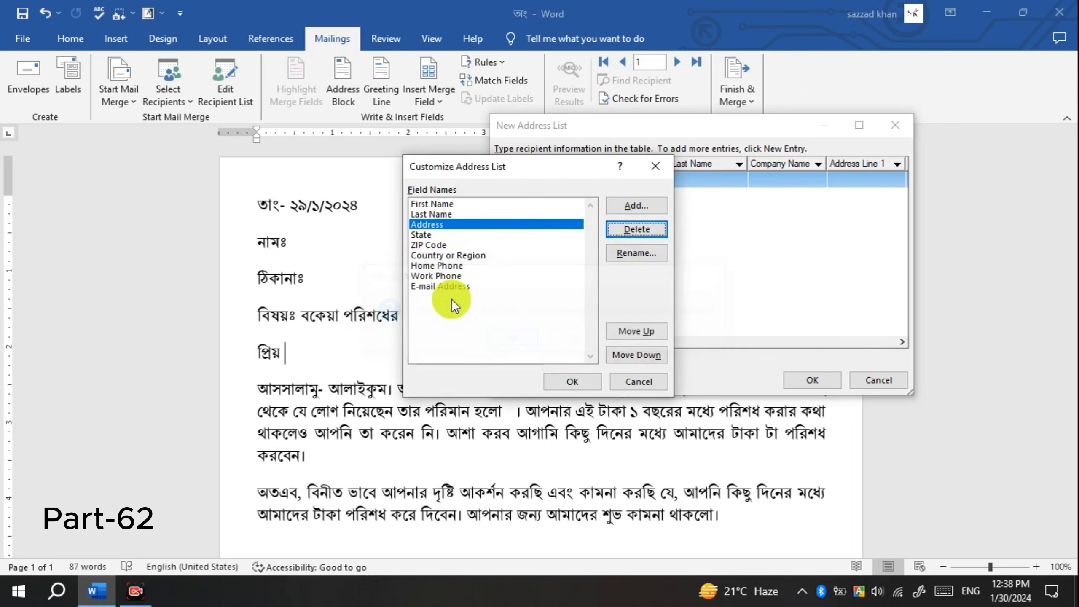
pyautogui.click(427, 237)
pyautogui.click(645, 230)
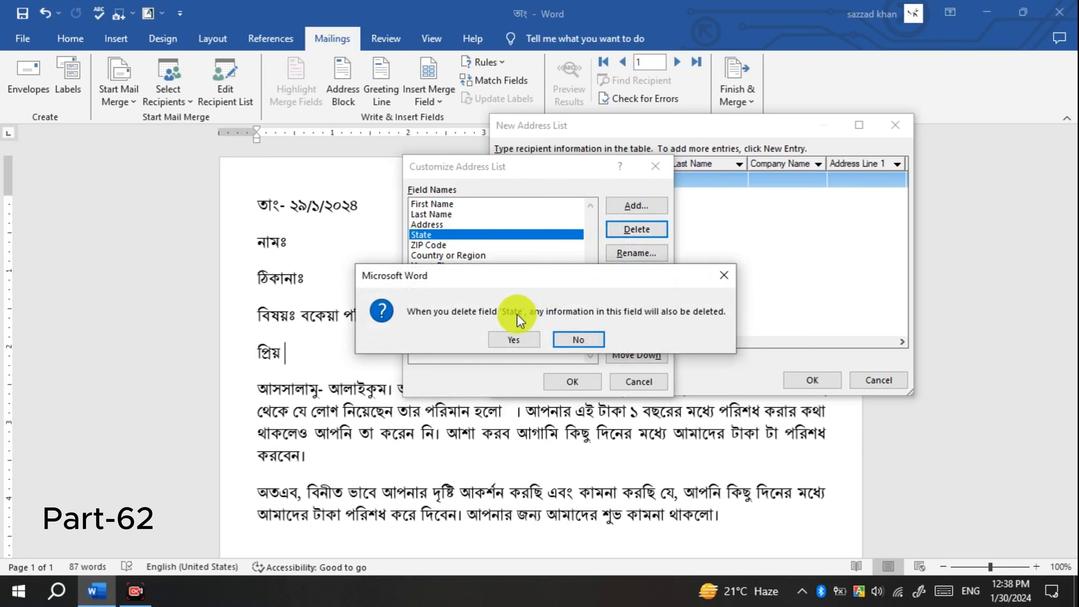
pyautogui.click(510, 338)
pyautogui.click(441, 235)
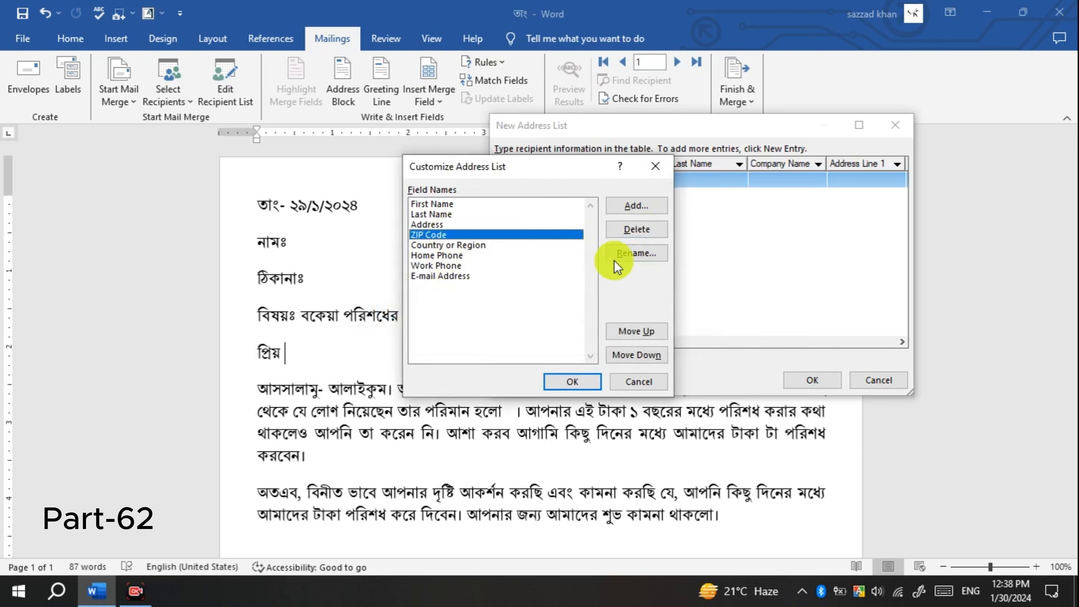
pyautogui.click(636, 230)
pyautogui.click(509, 338)
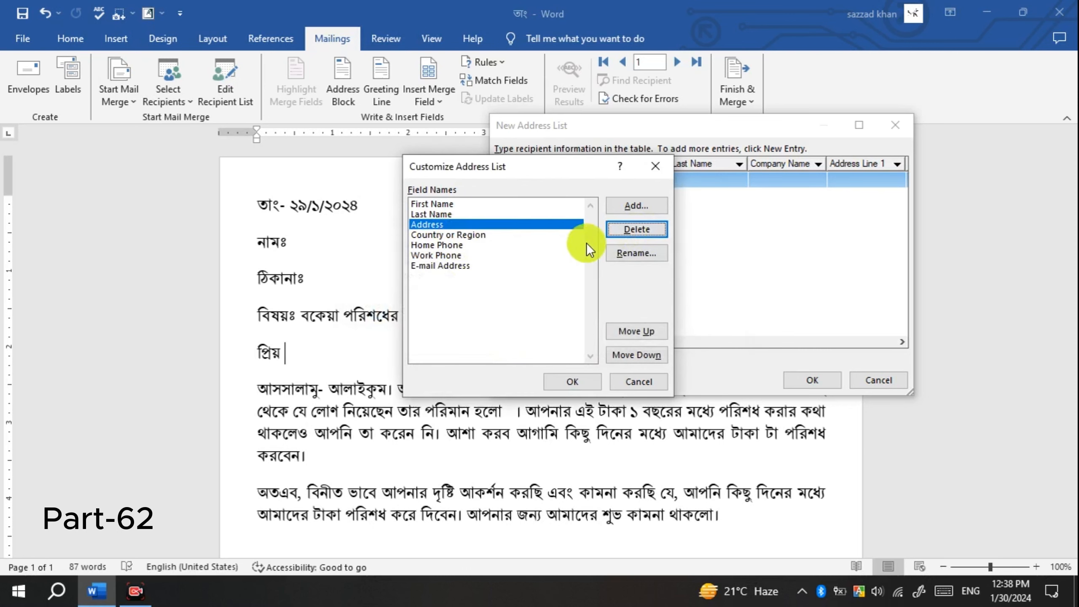
pyautogui.click(494, 234)
pyautogui.click(611, 233)
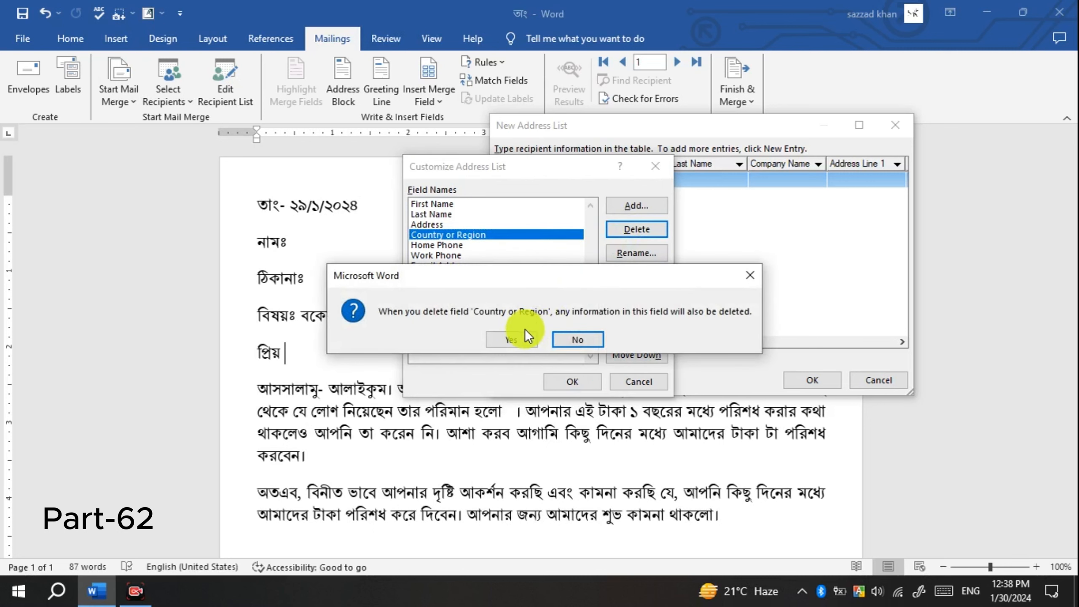
pyautogui.click(511, 334)
# Step: Delete Home Phone, Work Phone and E-mail Address, then apply the three-field list
pyautogui.click(461, 235)
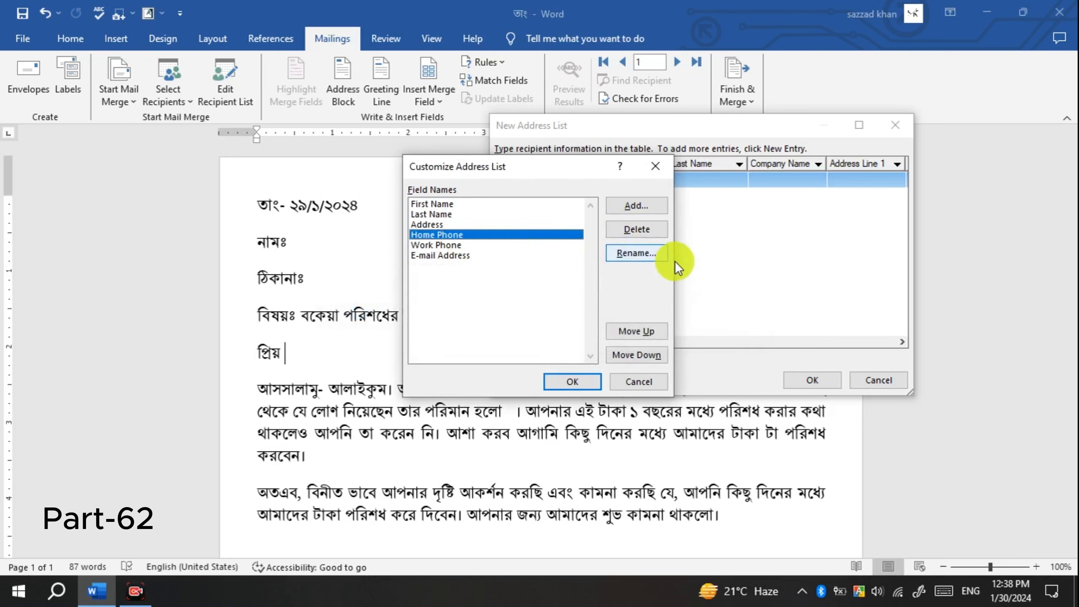
pyautogui.click(644, 234)
pyautogui.click(510, 340)
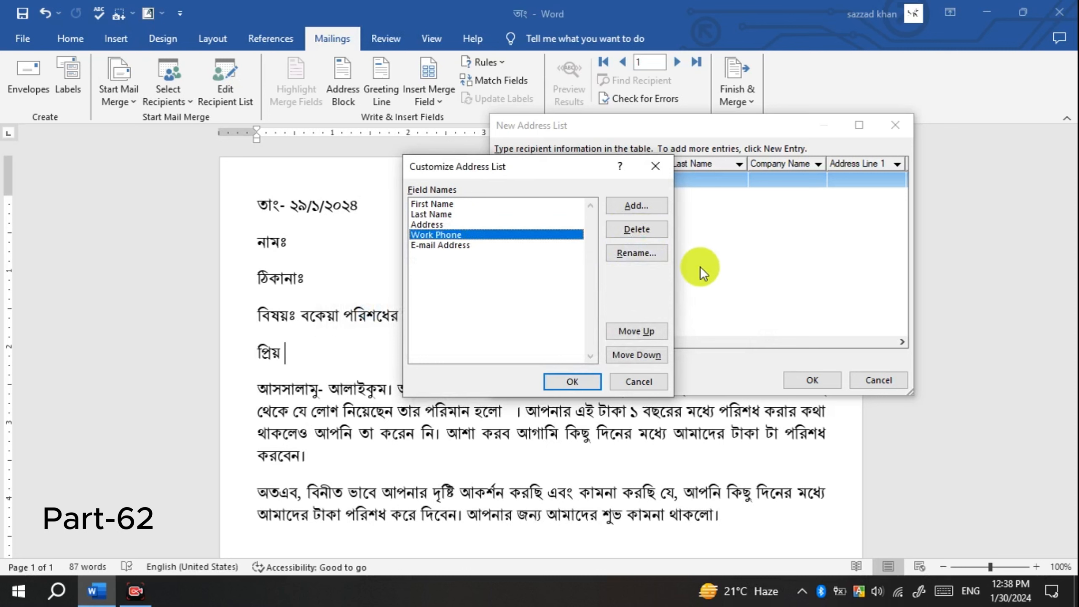
pyautogui.click(637, 230)
pyautogui.click(517, 335)
pyautogui.click(482, 236)
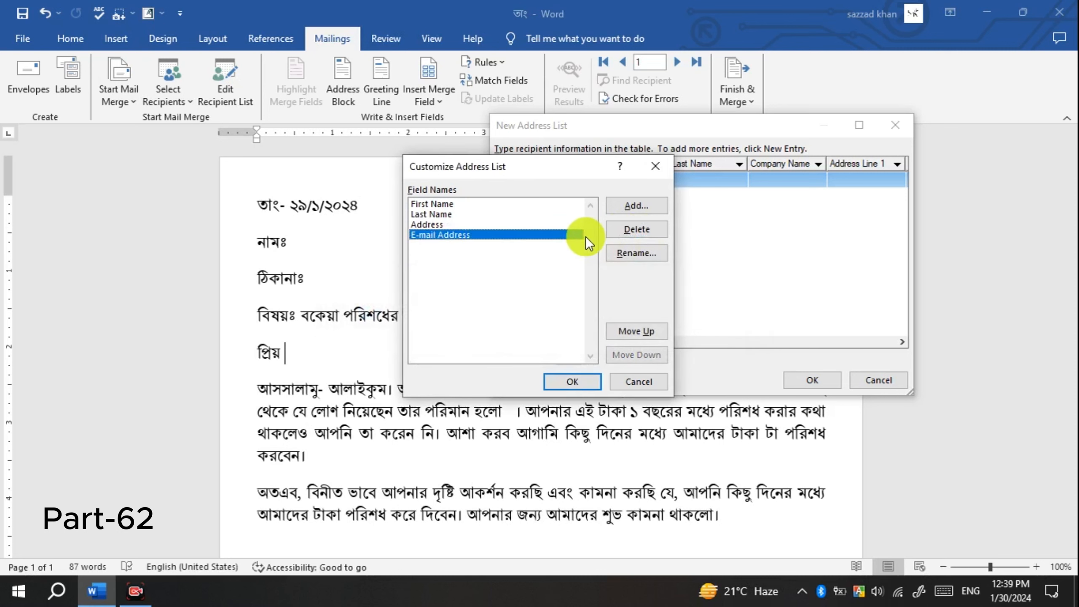
pyautogui.click(622, 230)
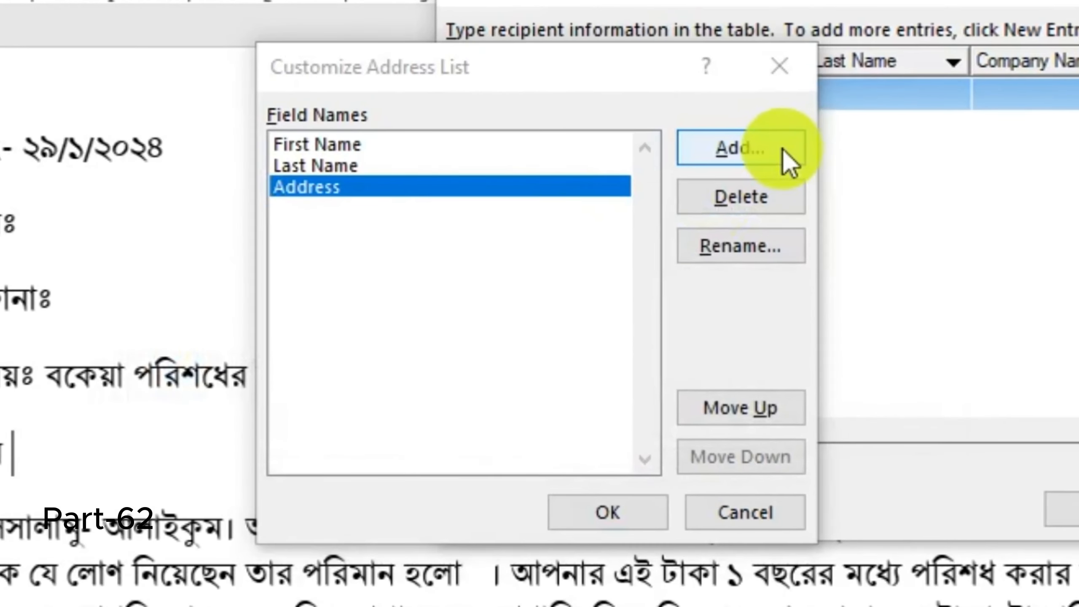
pyautogui.click(703, 184)
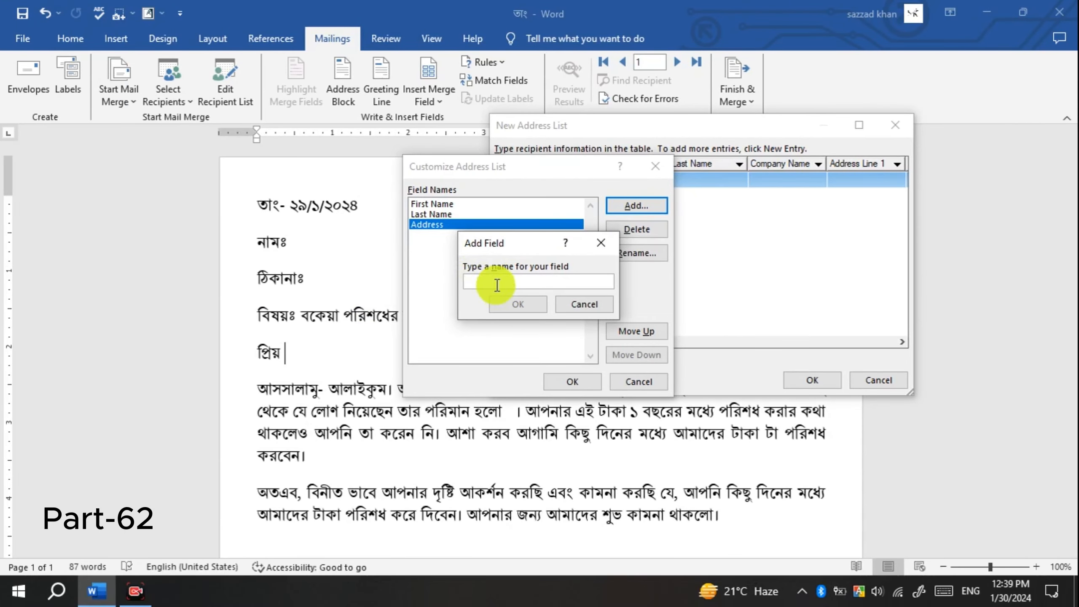
pyautogui.click(585, 305)
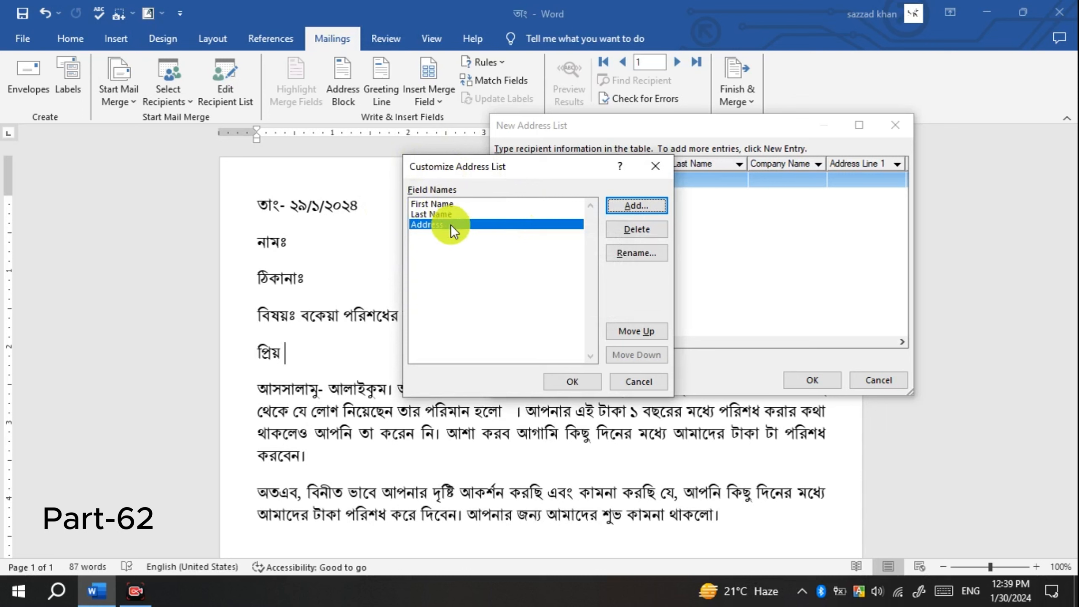
pyautogui.click(568, 381)
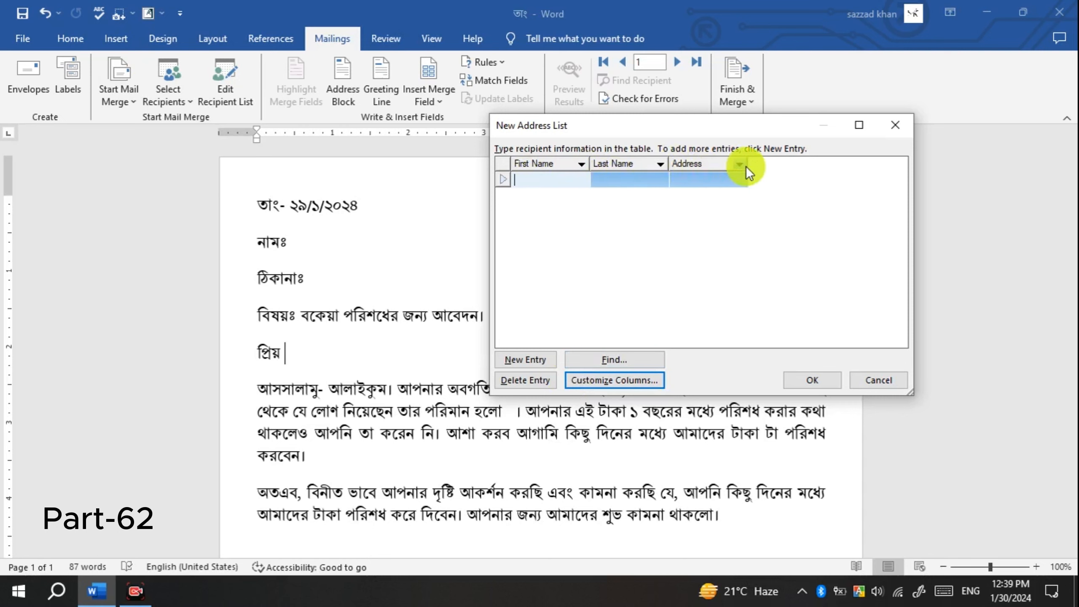
# Step: Widen the Address and Last Name columns and enter the first recipient's name and address
pyautogui.moveTo(747, 164); pyautogui.dragTo(860, 178)
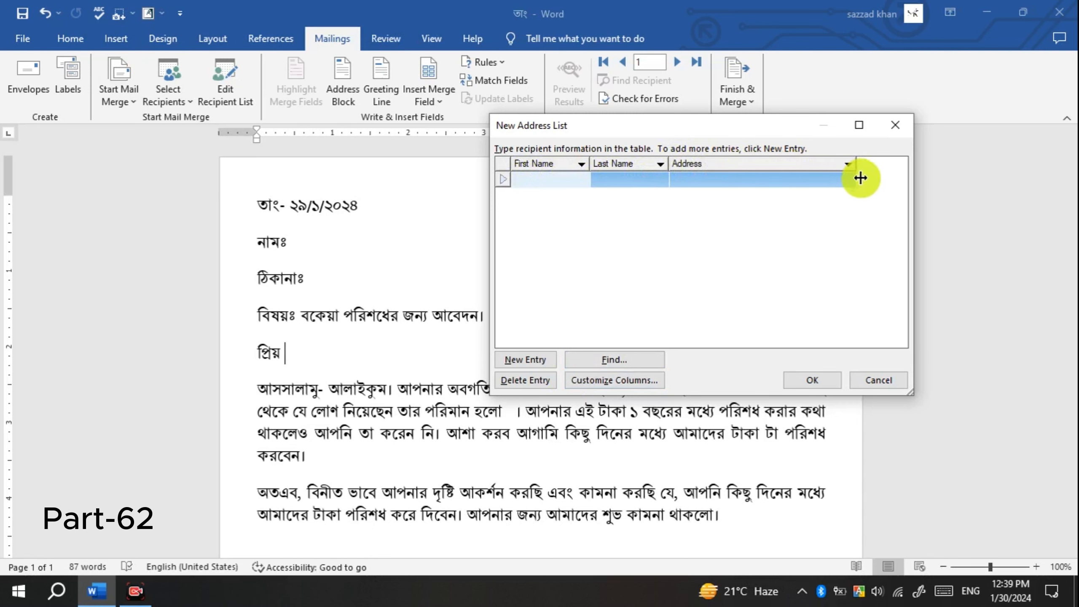
pyautogui.moveTo(669, 164); pyautogui.dragTo(706, 164)
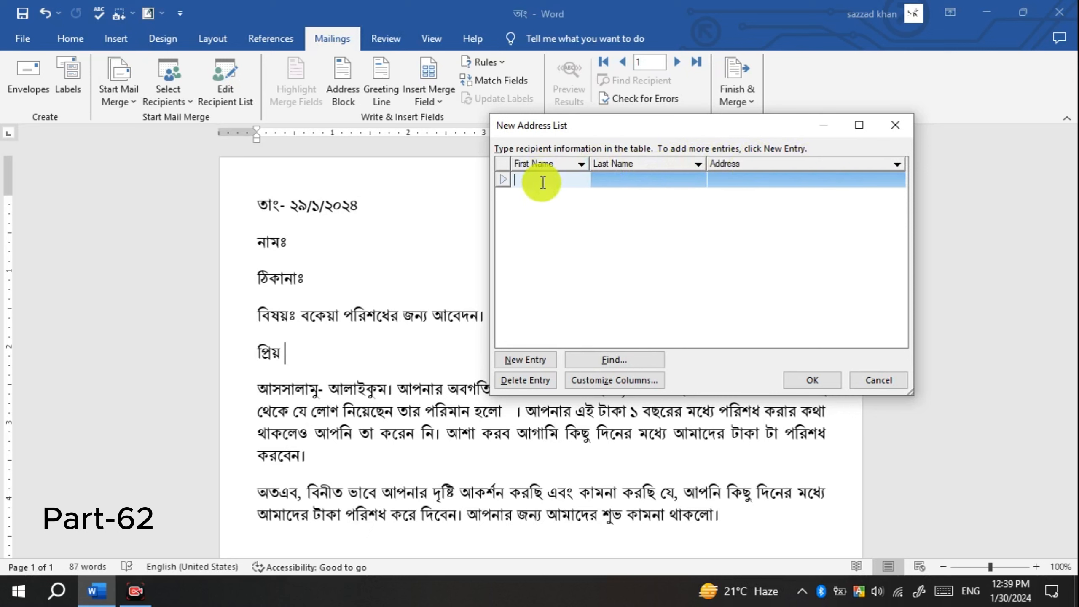
pyautogui.write('sazzad')
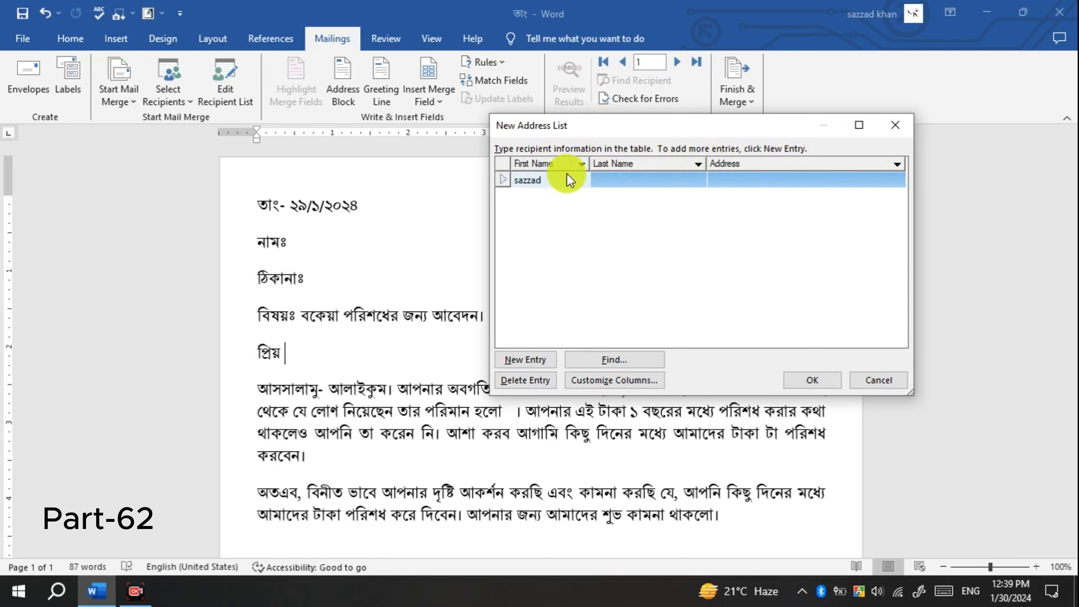
pyautogui.click(649, 181)
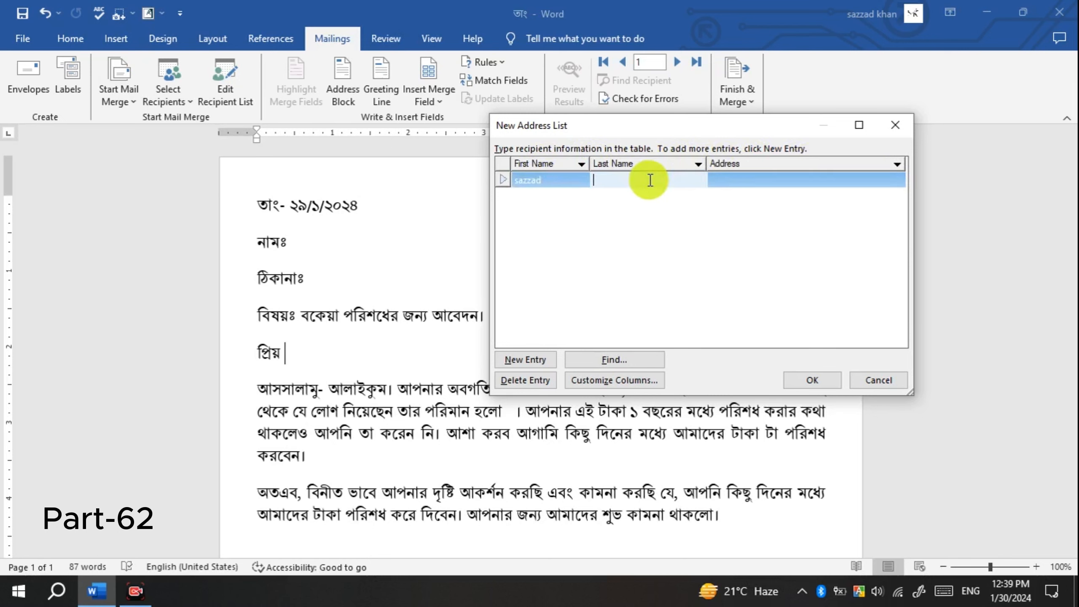
pyautogui.write('khan')
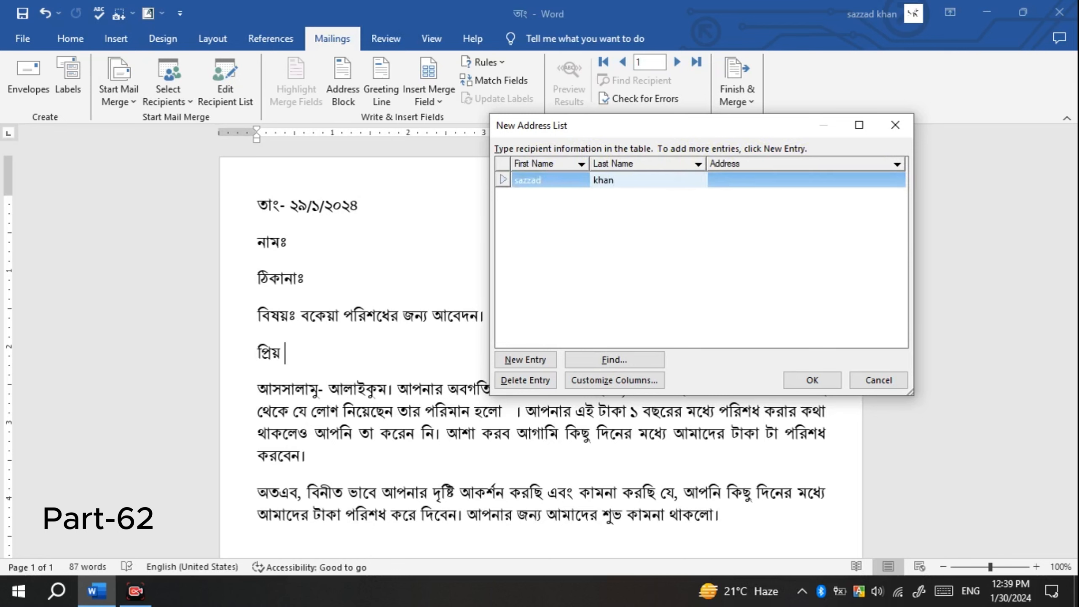
pyautogui.click(776, 175)
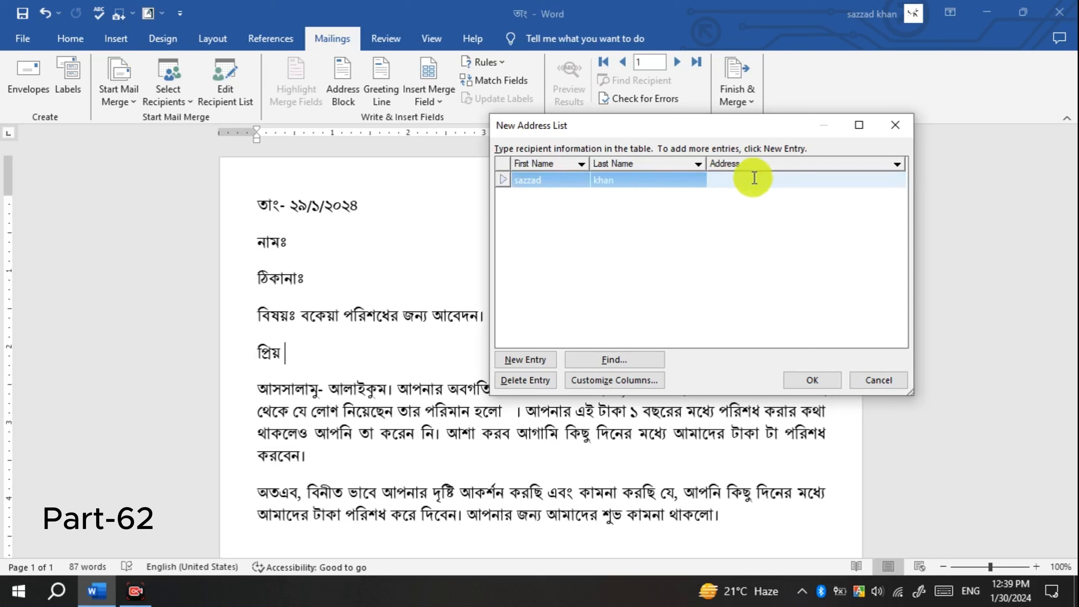
pyautogui.write('dhaka')
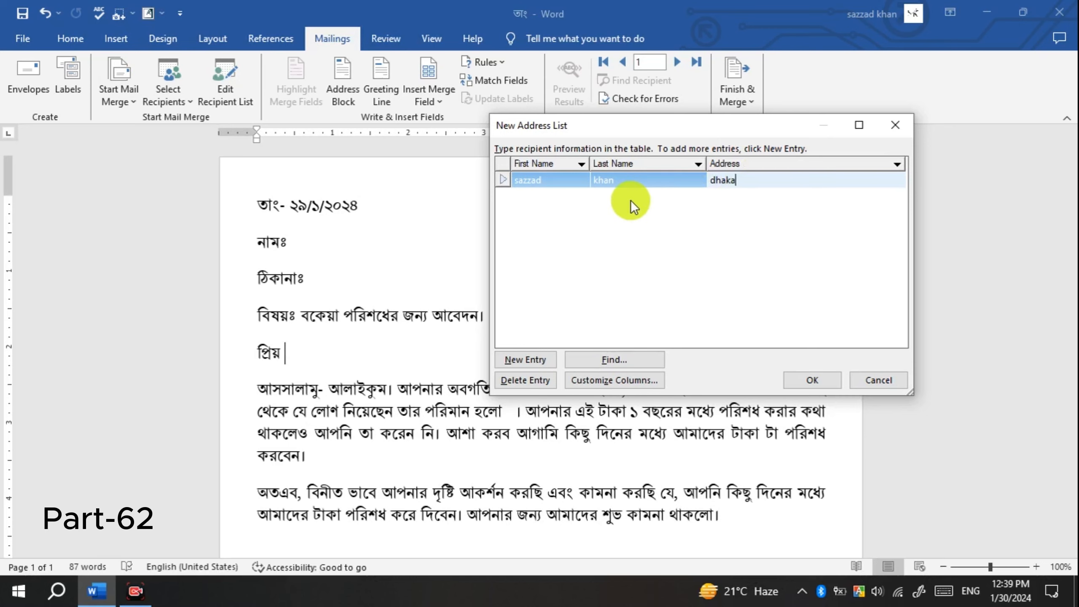
# Step: Add a second recipient's first name, last name and address, and confirm the list
pyautogui.press('Tab')
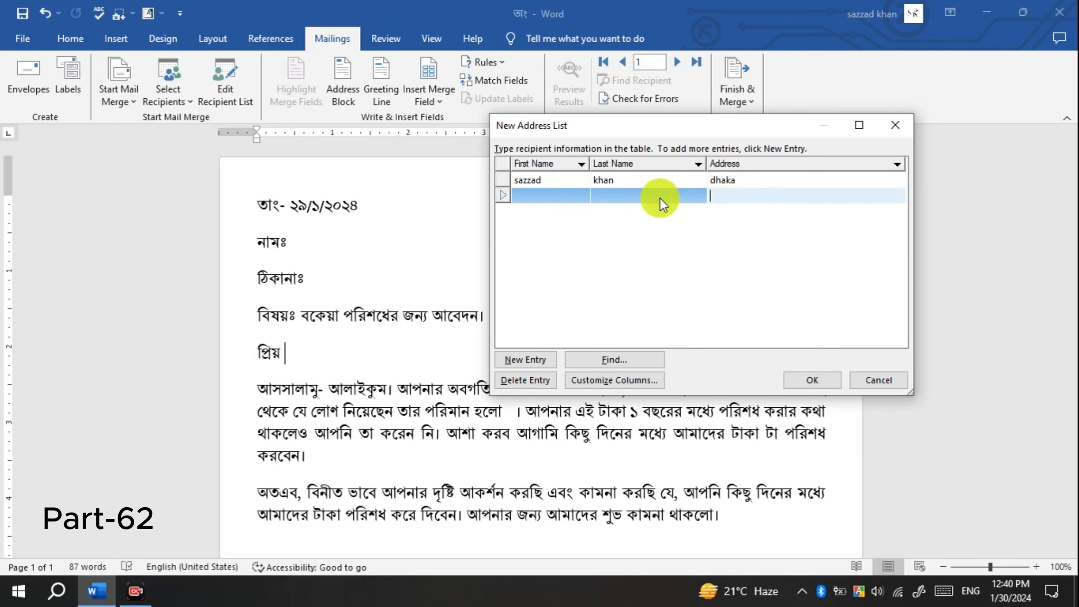
pyautogui.write('sa')
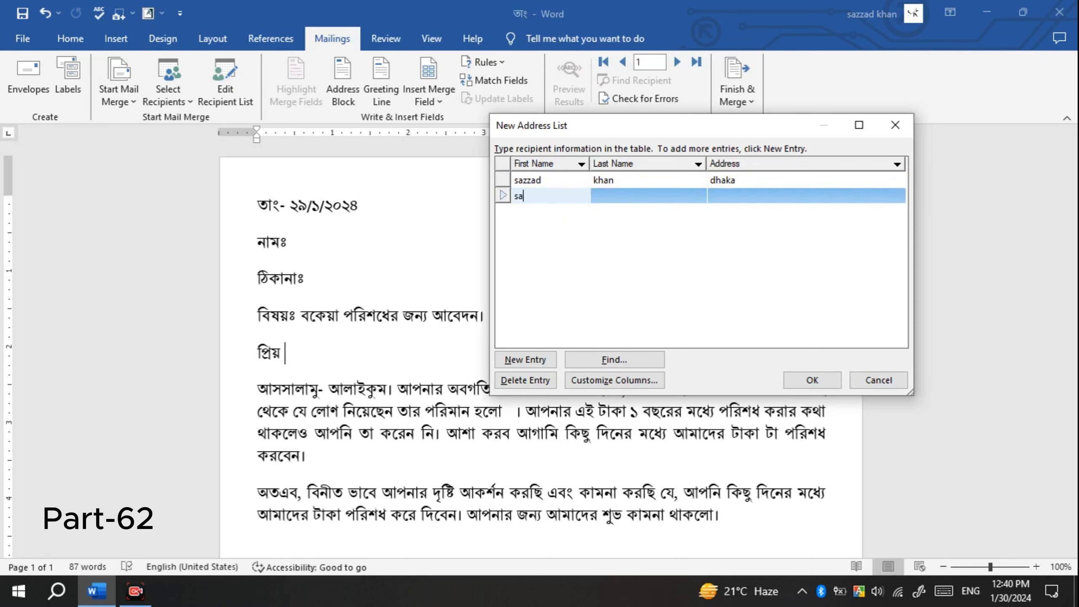
pyautogui.write('bbir')
pyautogui.click(617, 196)
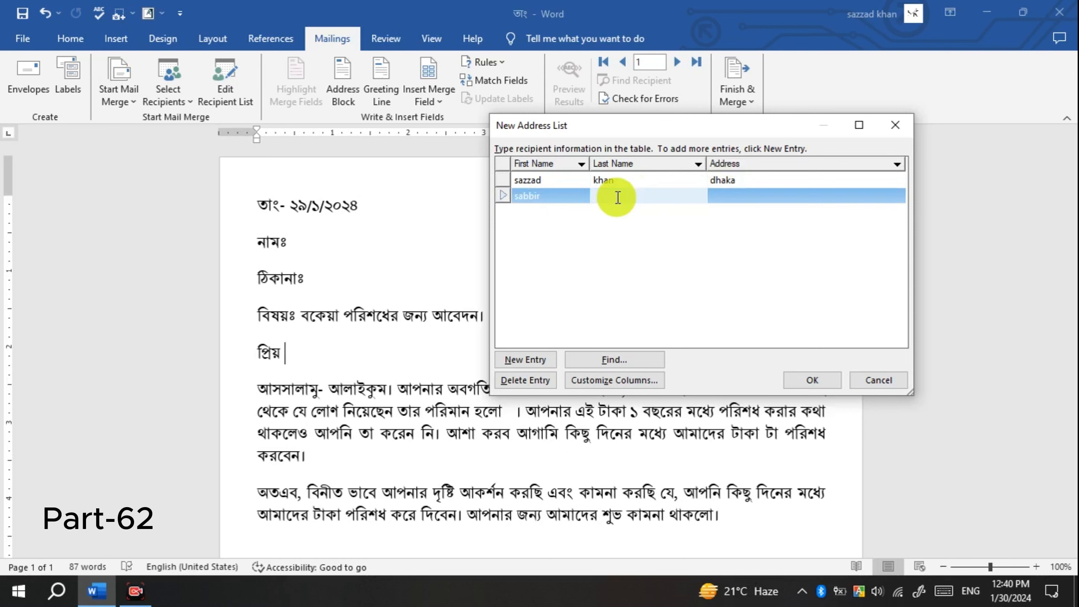
pyautogui.write('khan')
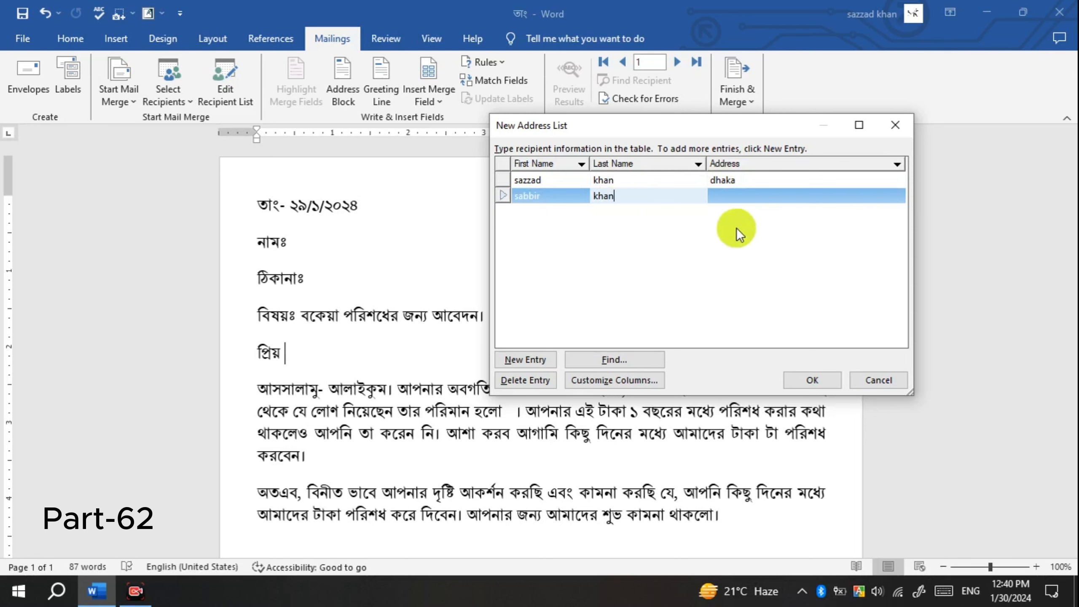
pyautogui.click(745, 197)
pyautogui.write('h')
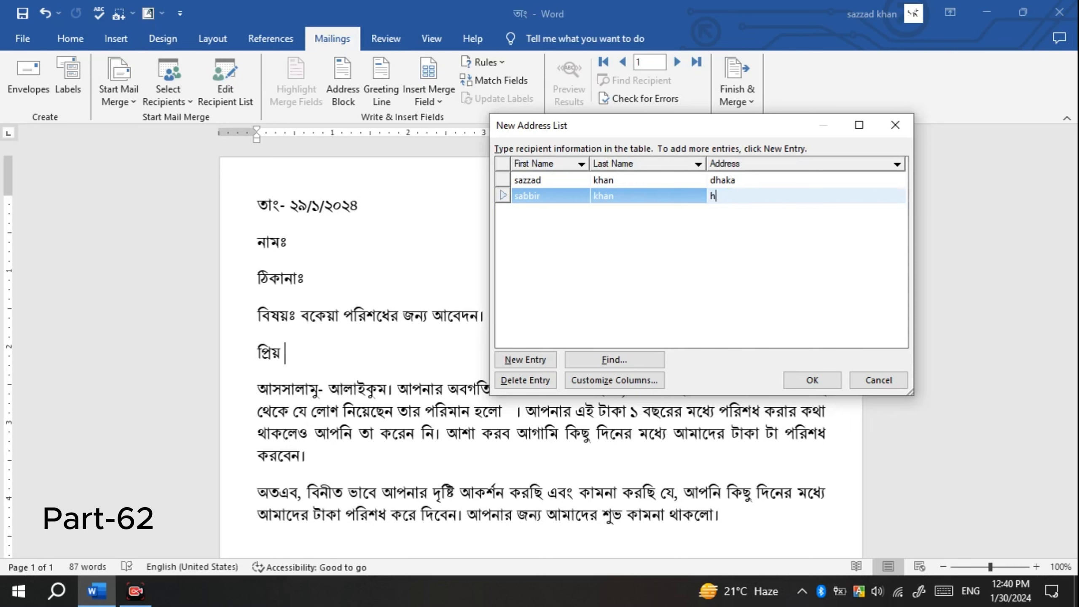
pyautogui.write('meherpur')
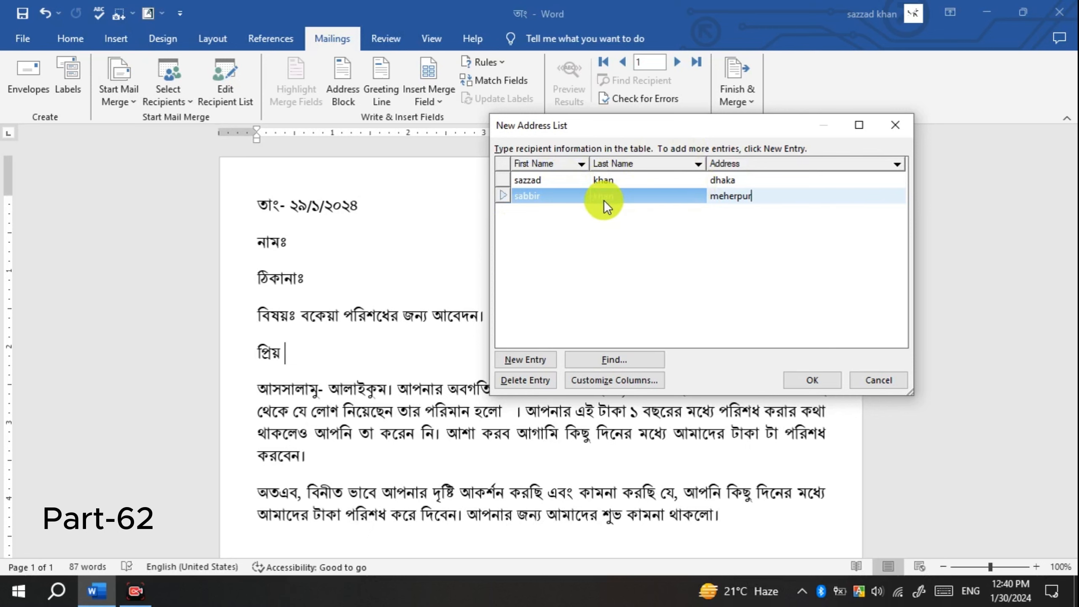
pyautogui.click(807, 380)
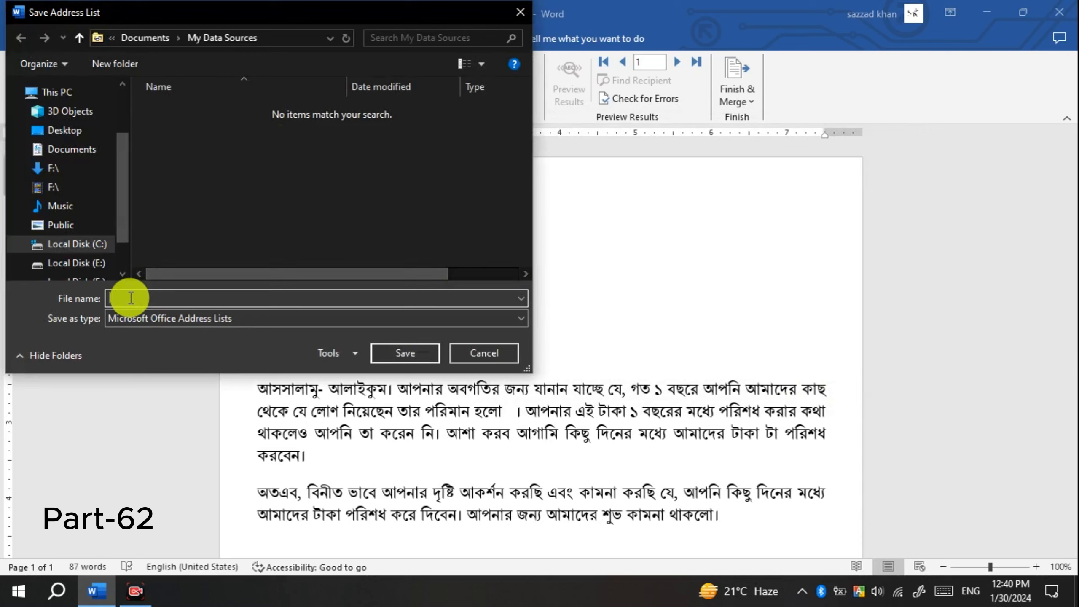
# Step: Save the recipient list as uyfty on the Desktop
pyautogui.write('uyfty')
pyautogui.click(68, 132)
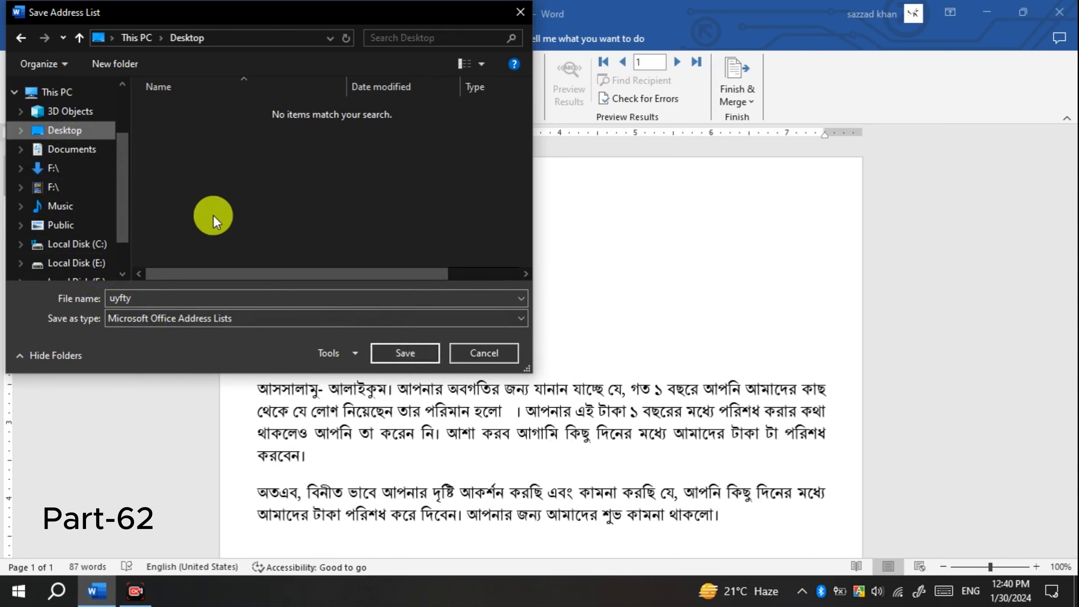
pyautogui.click(396, 351)
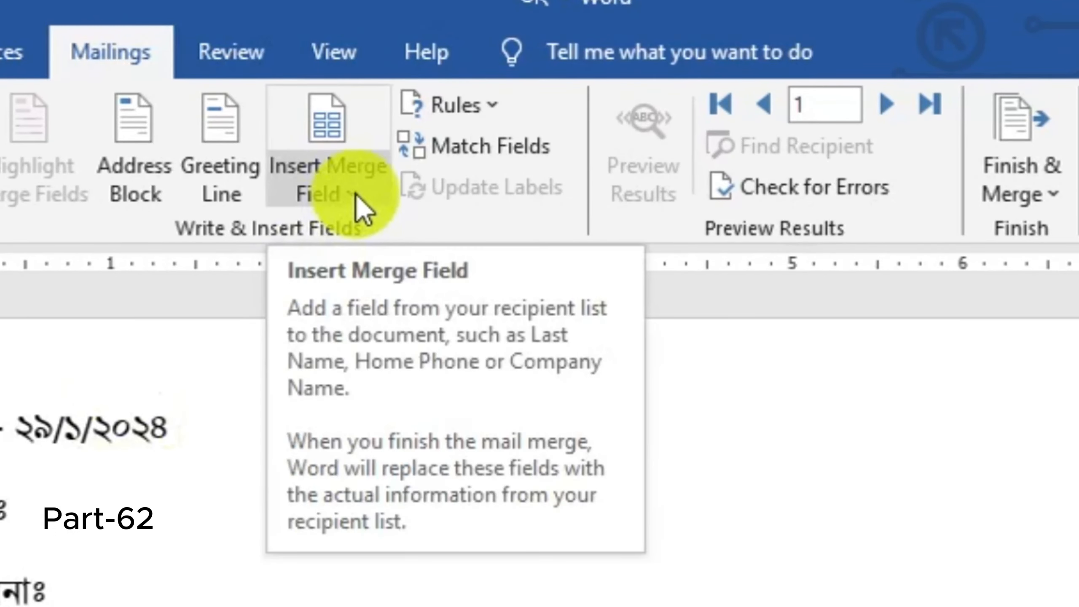
# Step: Insert the First_Name and Last_Name merge fields after নামঃ
pyautogui.click(356, 193)
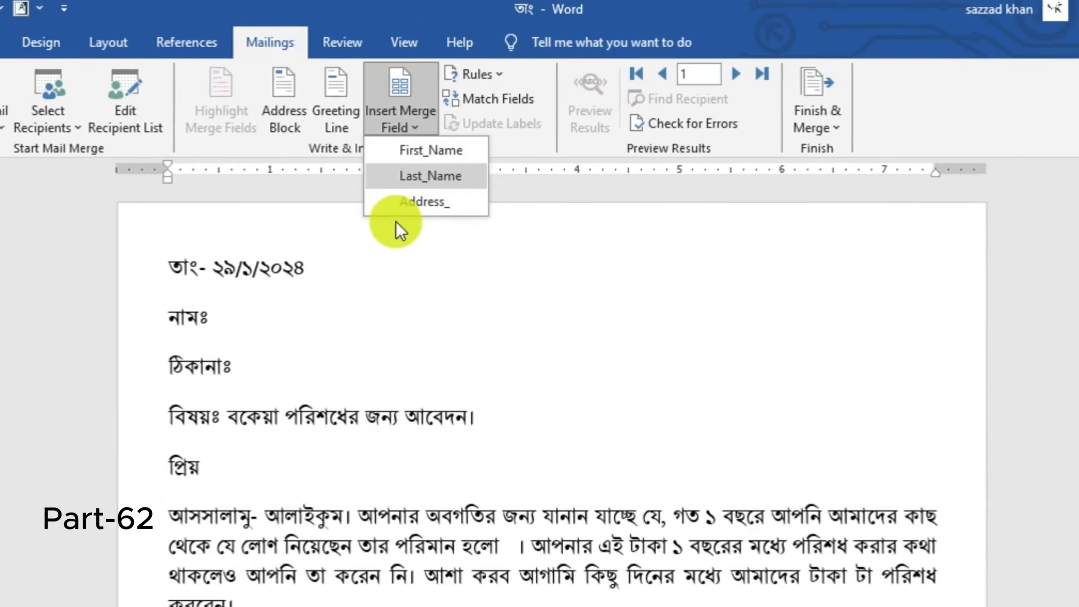
pyautogui.click(105, 492)
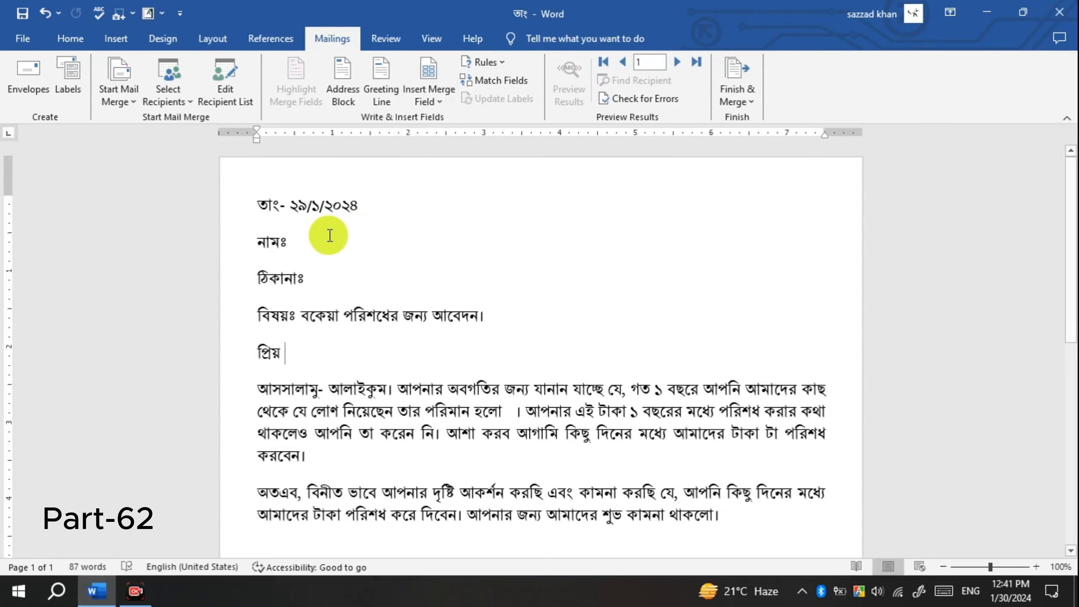
pyautogui.click(441, 103)
pyautogui.click(448, 113)
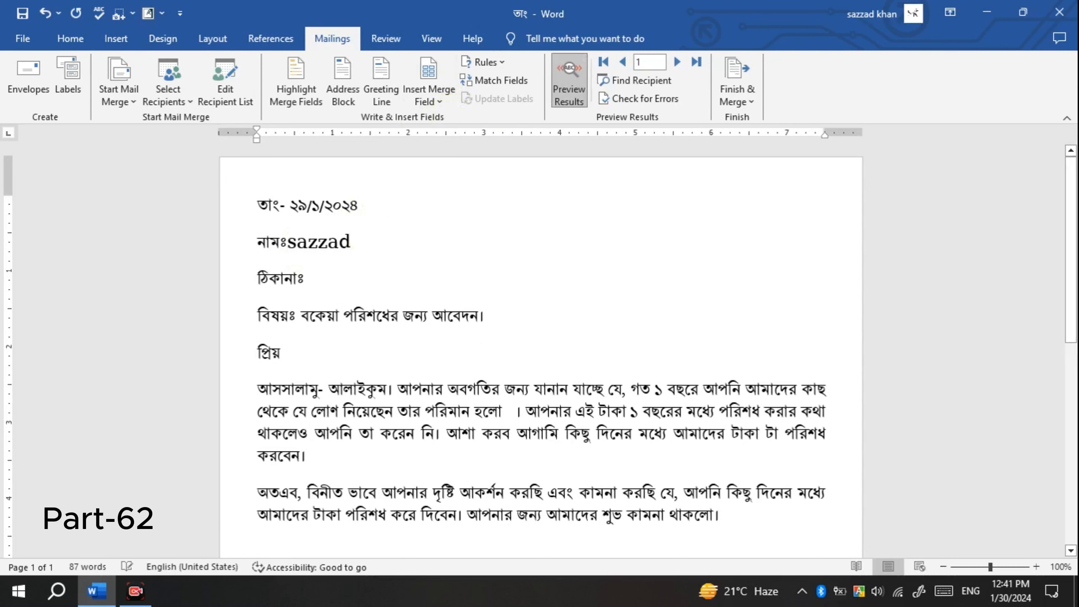
pyautogui.click(439, 103)
pyautogui.click(468, 137)
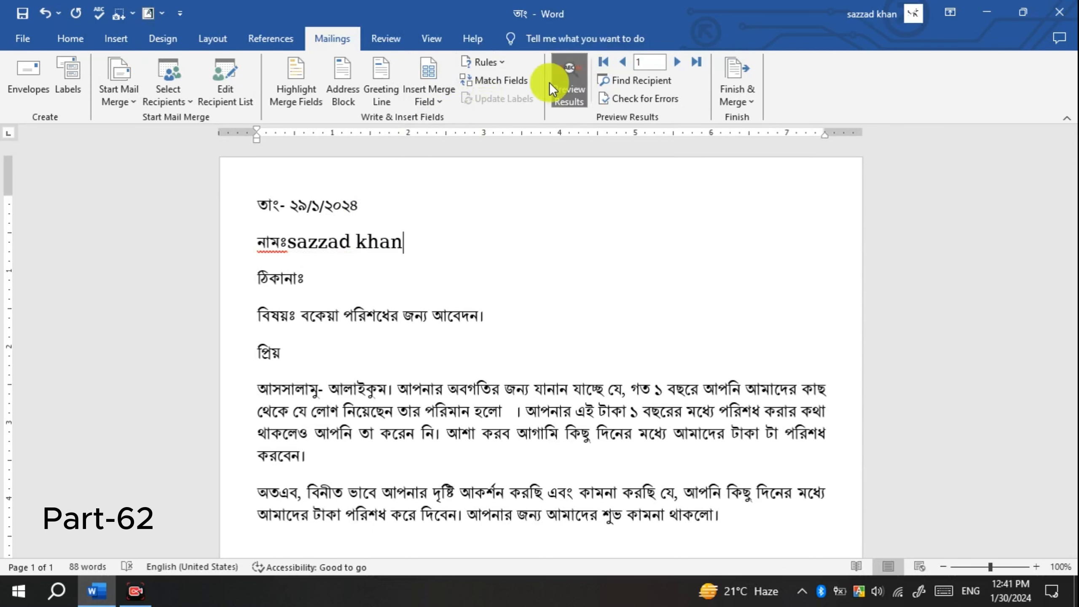
# Step: Add the Address_ merge field after ঠিকানাঃ
pyautogui.click(443, 101)
pyautogui.click(459, 156)
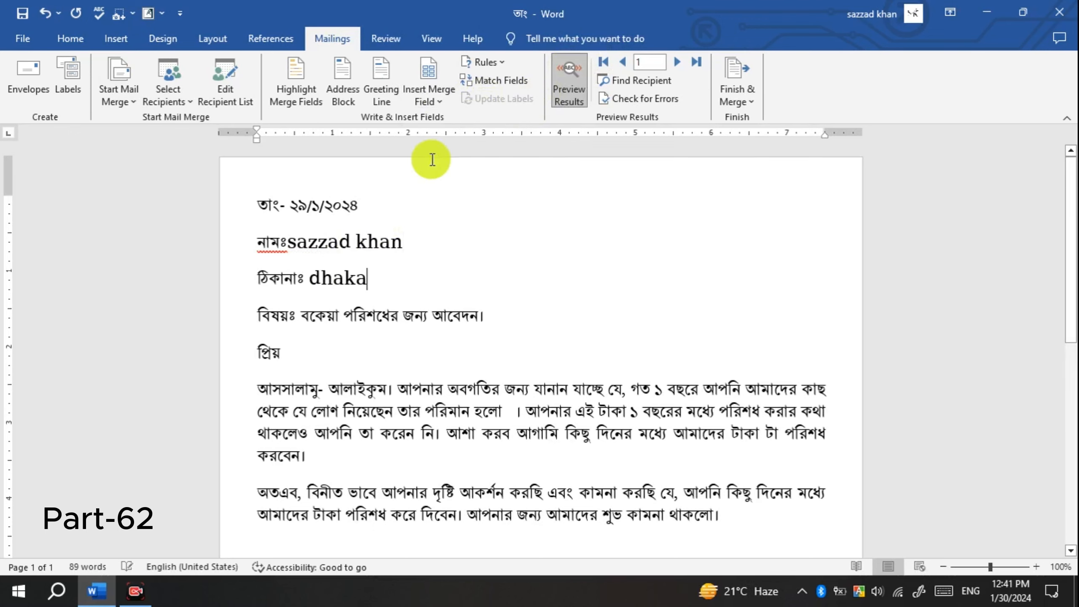
pyautogui.scroll(-10, 407, 289)
pyautogui.scroll(10, 406, 288)
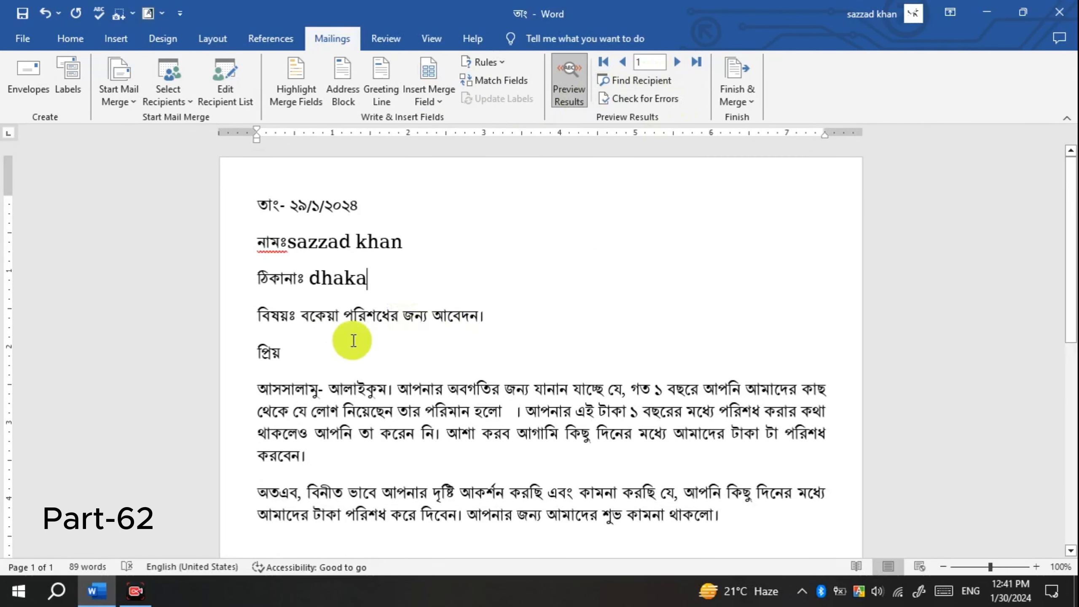
# Step: Merge all recipients into a new document via Edit Individual Documents
pyautogui.click(757, 105)
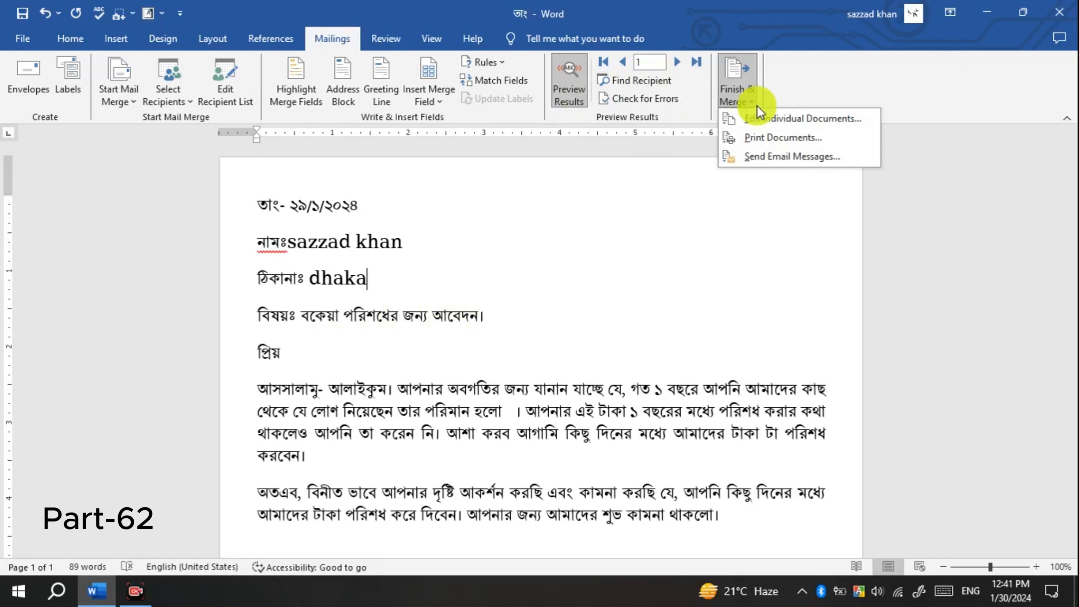
pyautogui.click(785, 122)
pyautogui.click(531, 324)
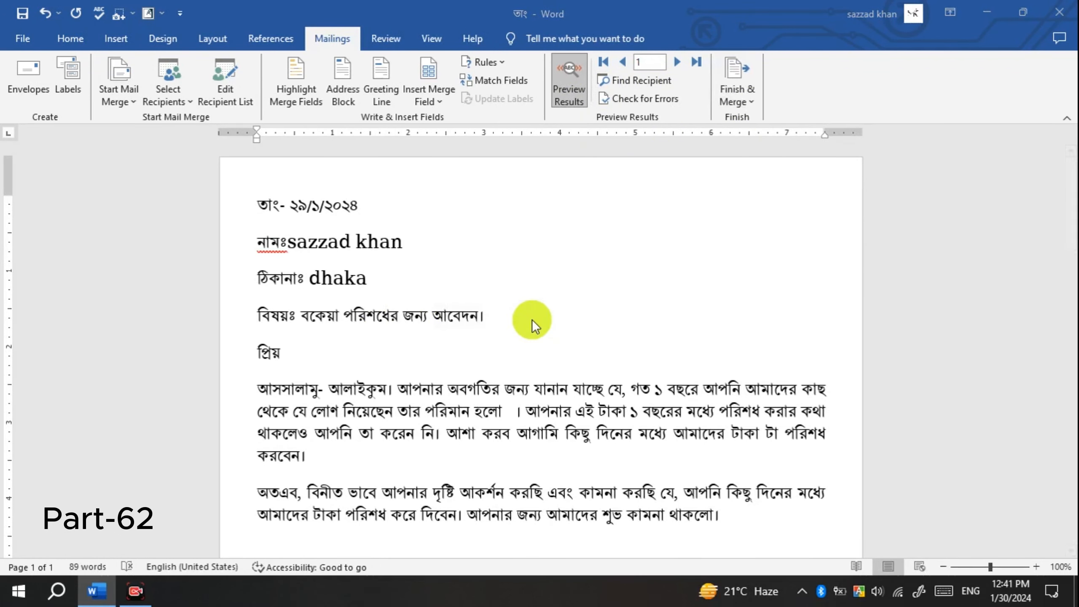
pyautogui.scroll(-15, 533, 323)
pyautogui.scroll(-8, 533, 322)
pyautogui.scroll(5, 484, 321)
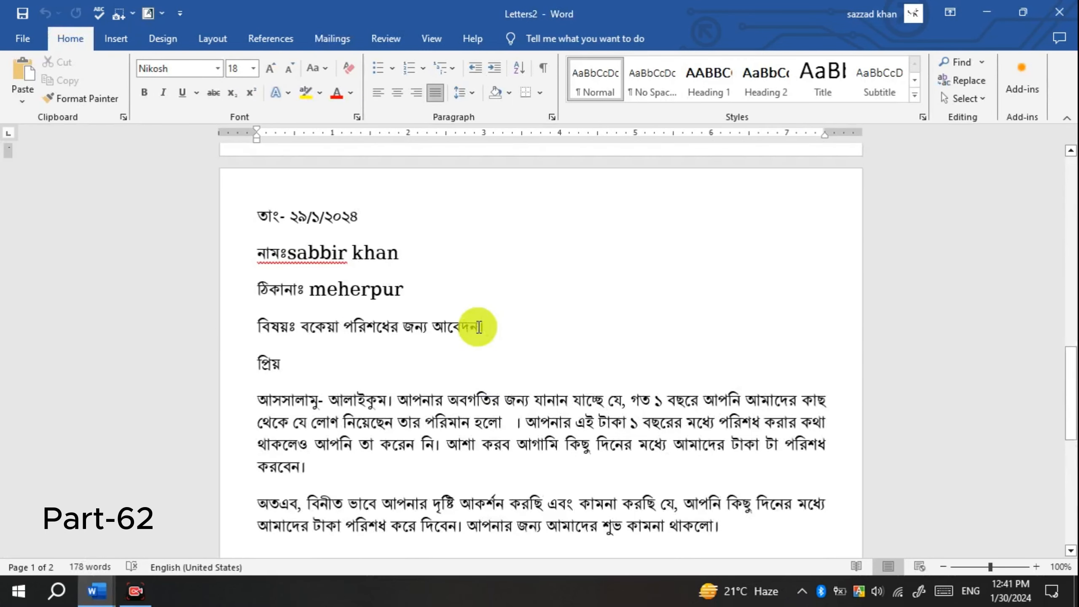
# Step: Add a space after নামঃ before each recipient's name in both merged letters
pyautogui.click(292, 257)
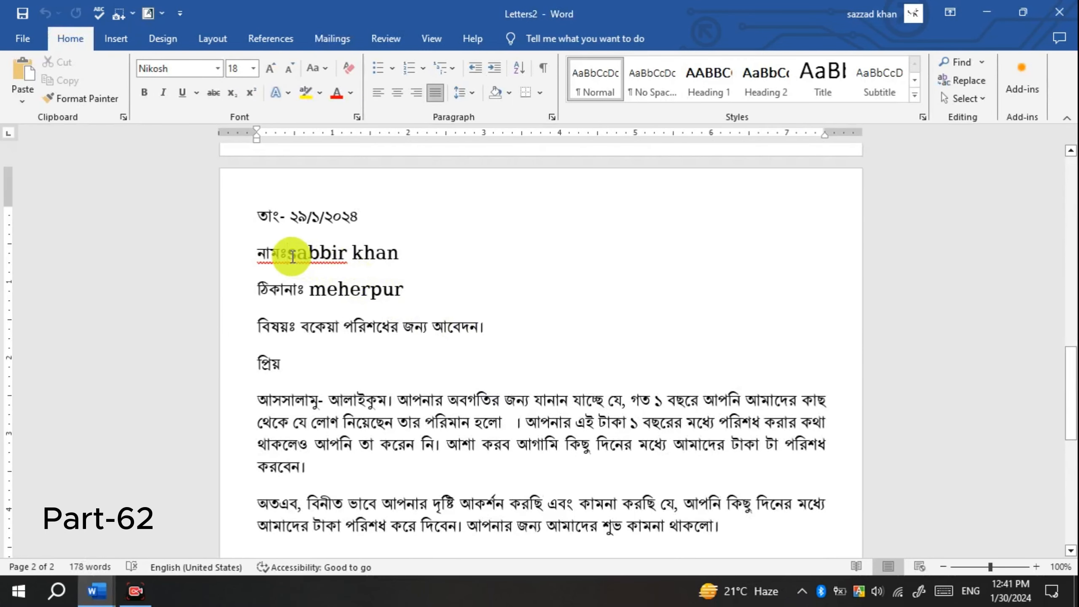
pyautogui.scroll(15, 337, 297)
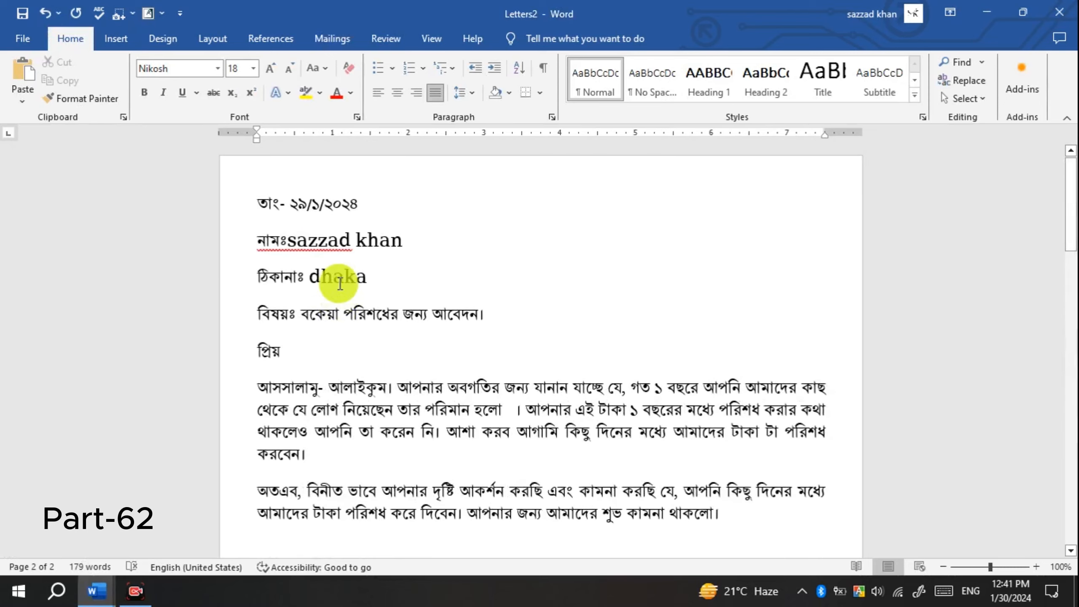
pyautogui.click(287, 242)
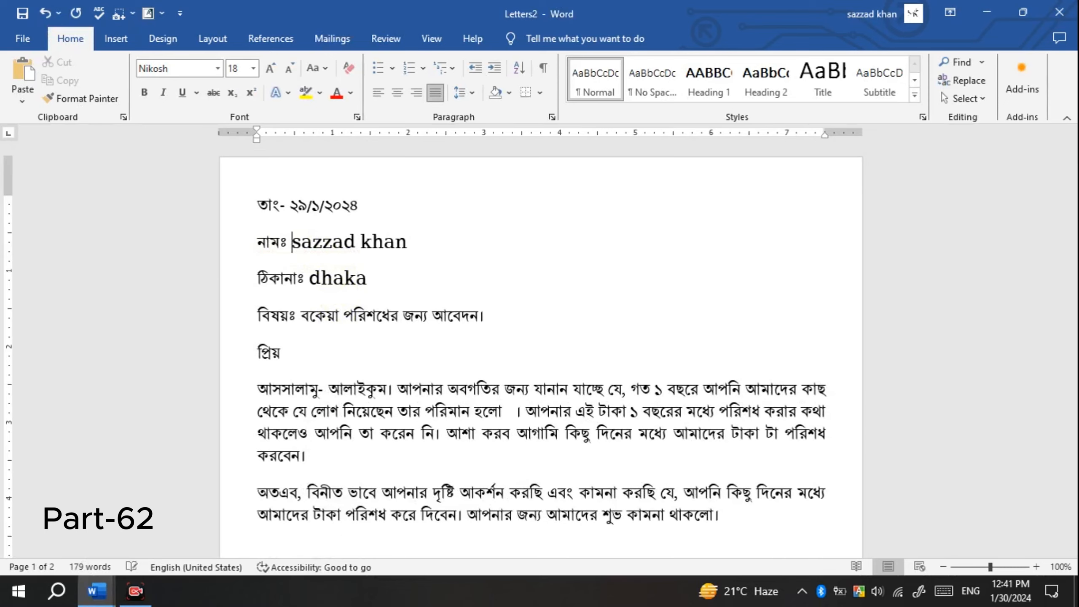
pyautogui.scroll(-15, 298, 264)
pyautogui.scroll(-10, 353, 302)
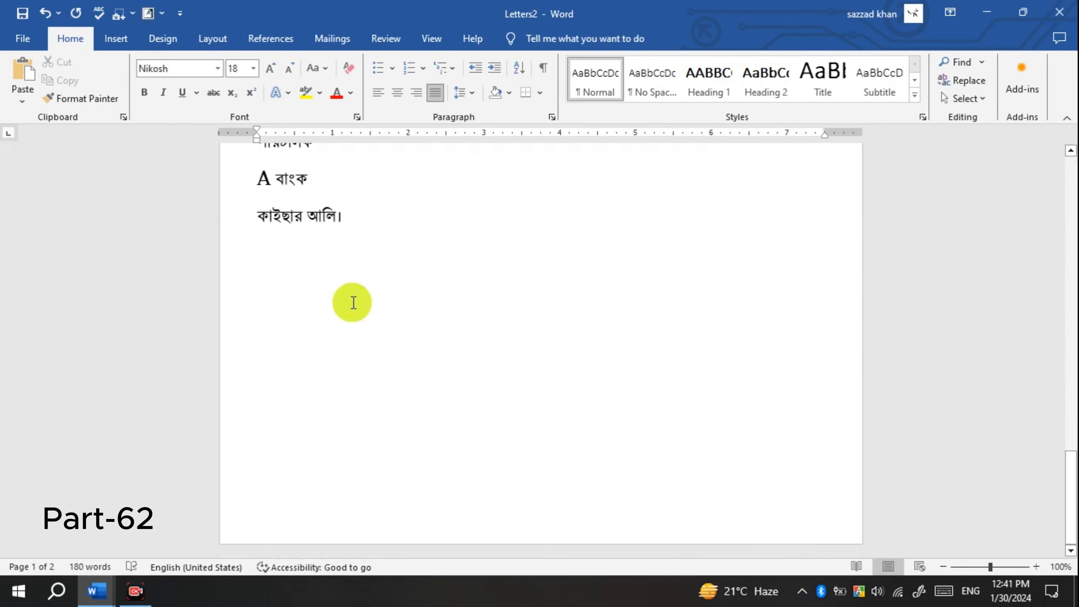
pyautogui.scroll(12, 353, 301)
pyautogui.scroll(-12, 353, 301)
pyautogui.scroll(10, 354, 303)
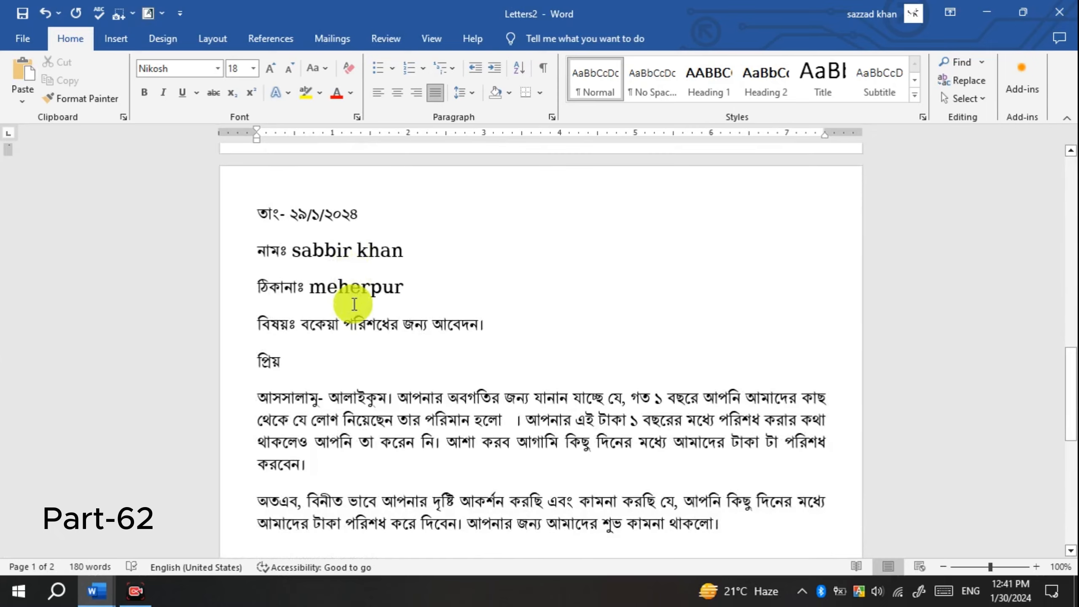
pyautogui.scroll(-12, 428, 410)
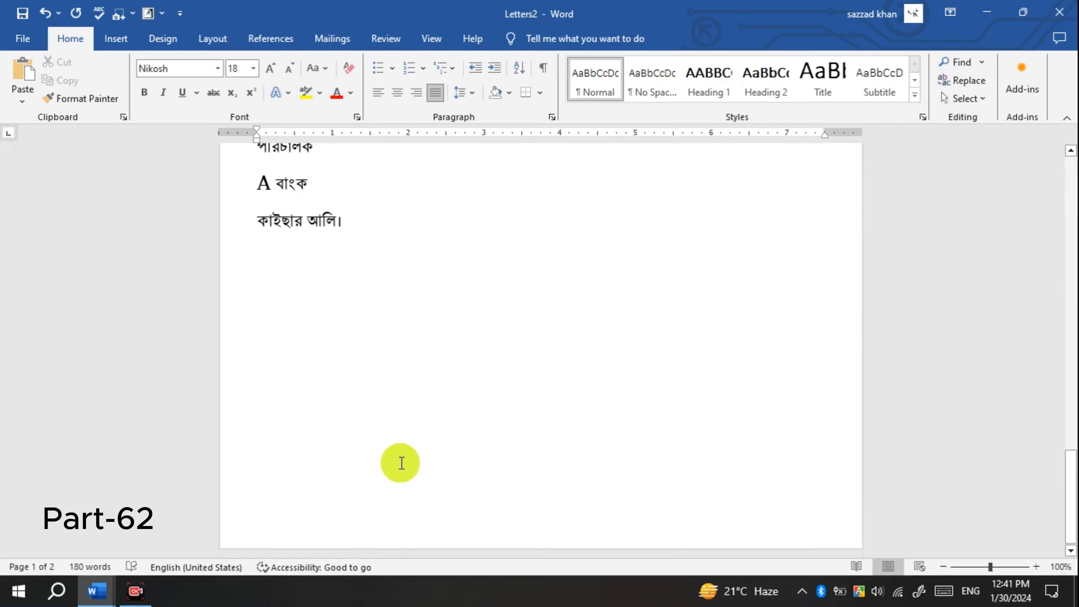
pyautogui.scroll(9, 399, 463)
pyautogui.scroll(-9, 389, 482)
pyautogui.scroll(9, 395, 482)
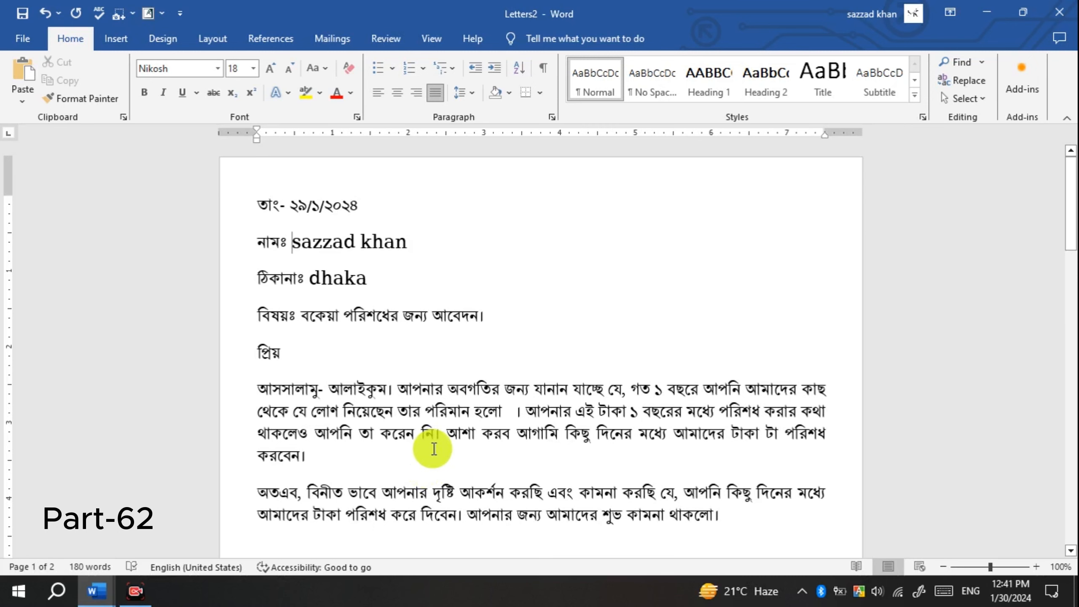
pyautogui.scroll(-9, 382, 297)
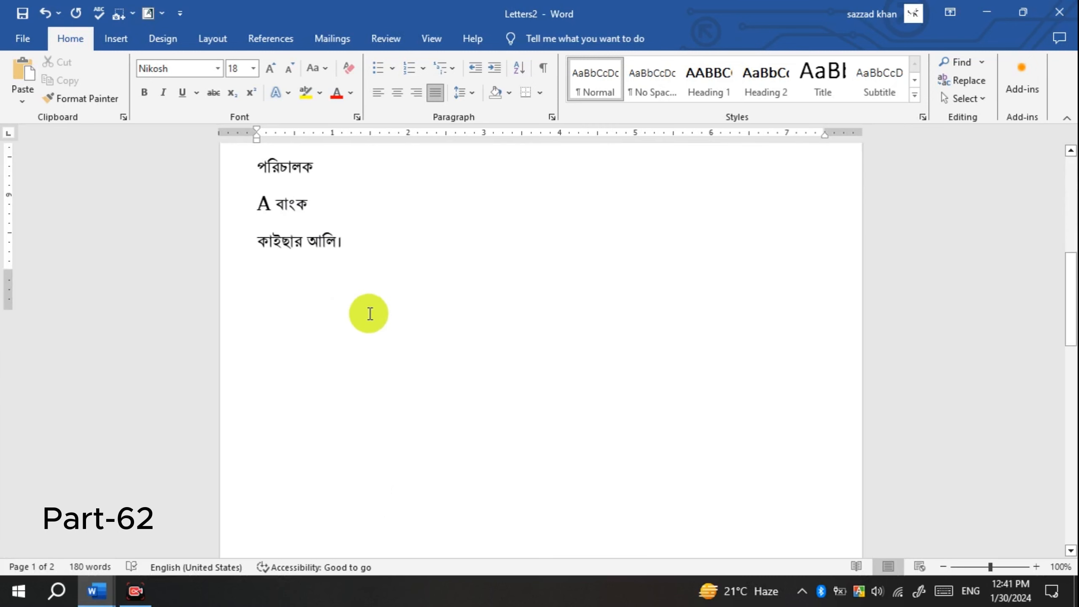
pyautogui.scroll(2, 402, 345)
pyautogui.scroll(-5, 406, 345)
pyautogui.scroll(14, 407, 346)
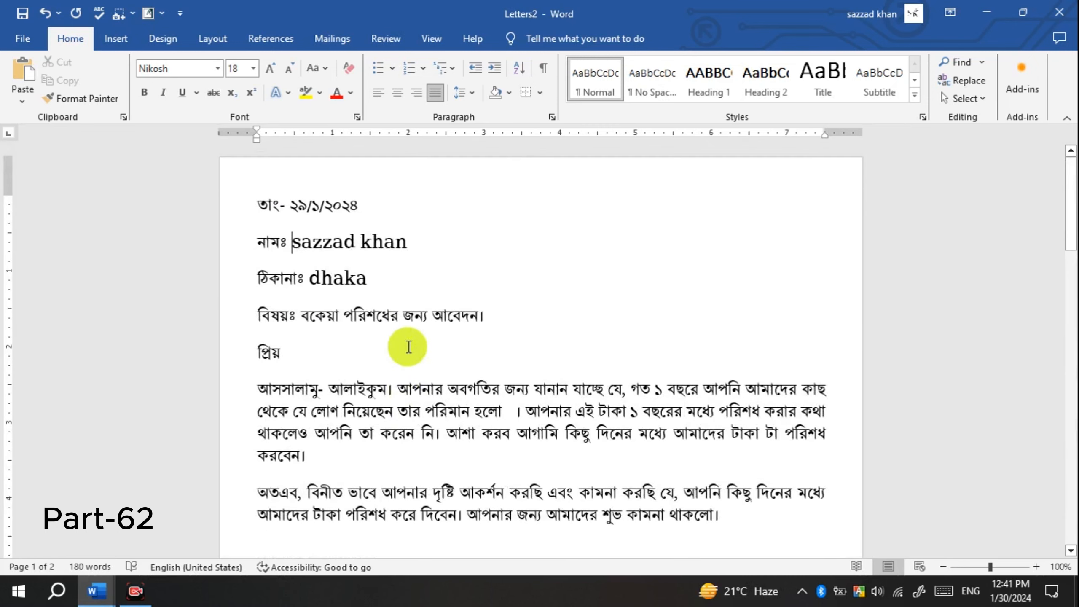
pyautogui.scroll(-15, 405, 347)
pyautogui.scroll(-11, 401, 351)
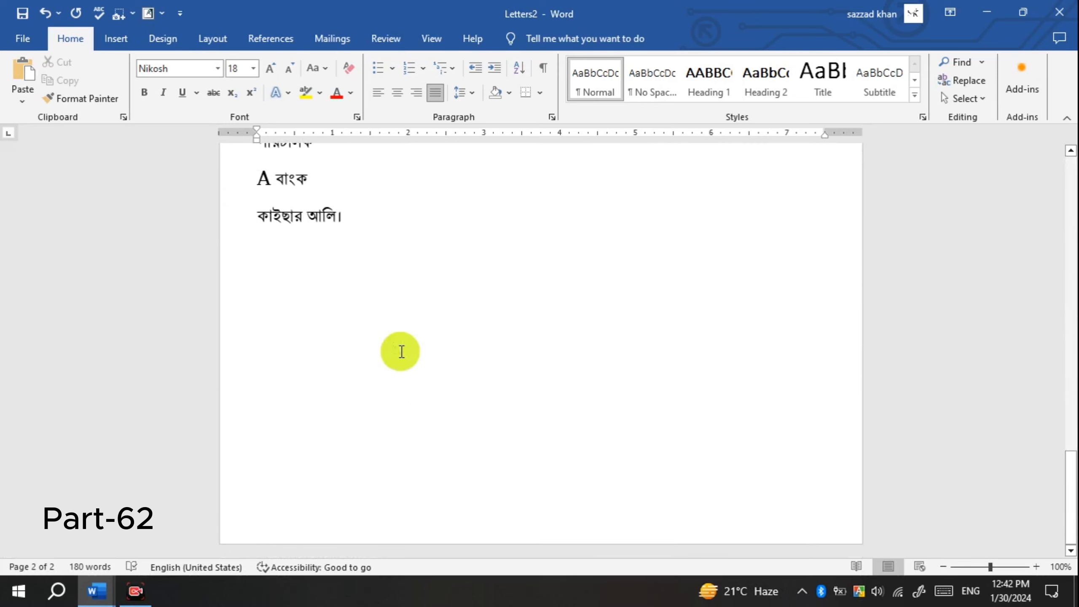
pyautogui.scroll(19, 401, 351)
pyautogui.scroll(13, 401, 352)
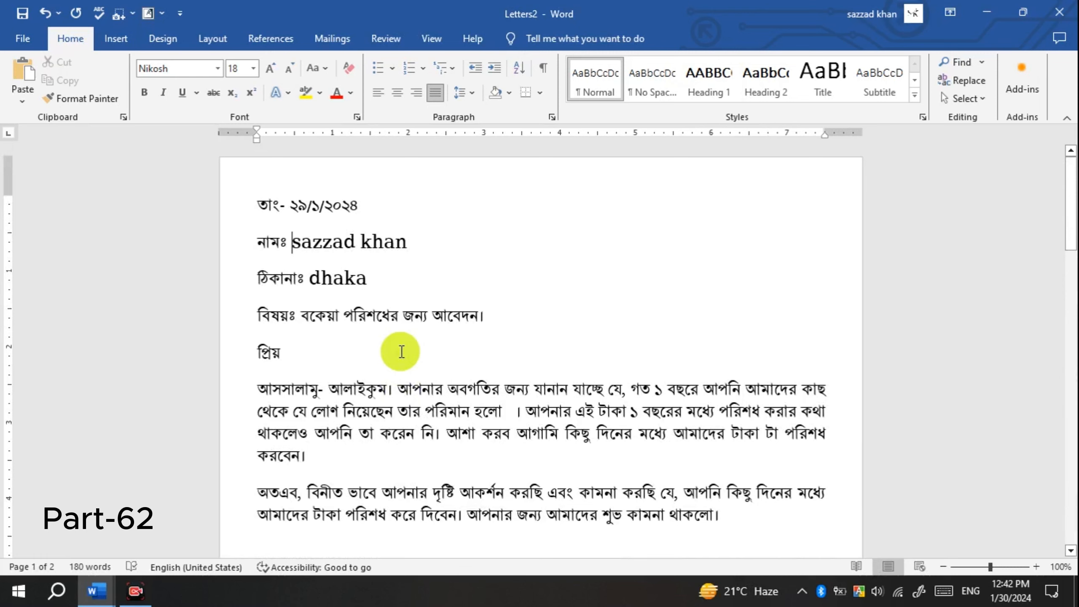
pyautogui.click(331, 39)
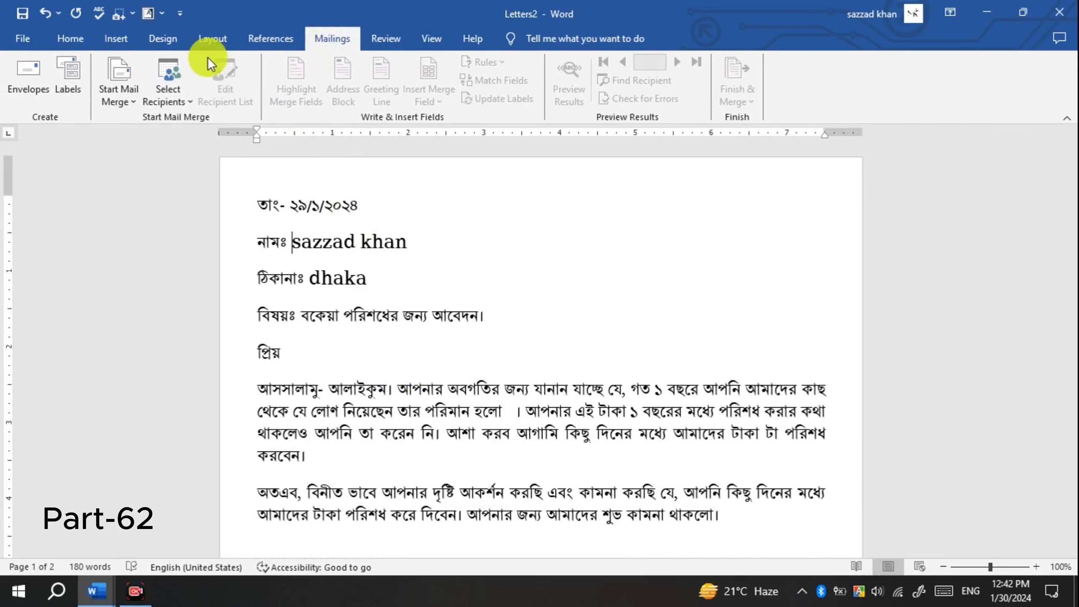
# Step: Close Letters2 without saving, space the name after নামঃ, and turn on Highlight Merge Fields
pyautogui.click(1065, 9)
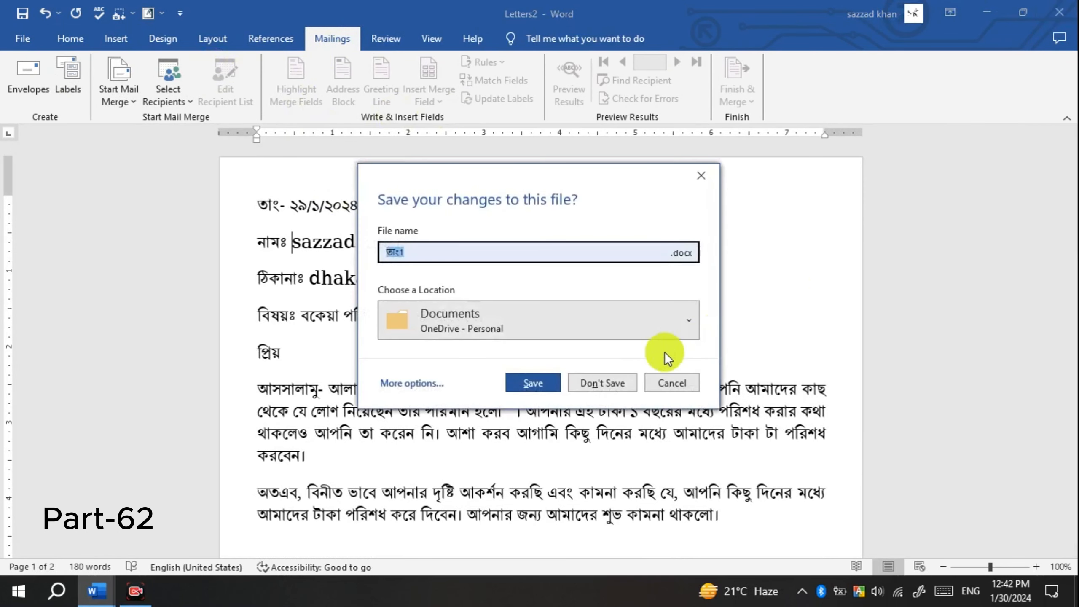
pyautogui.click(608, 385)
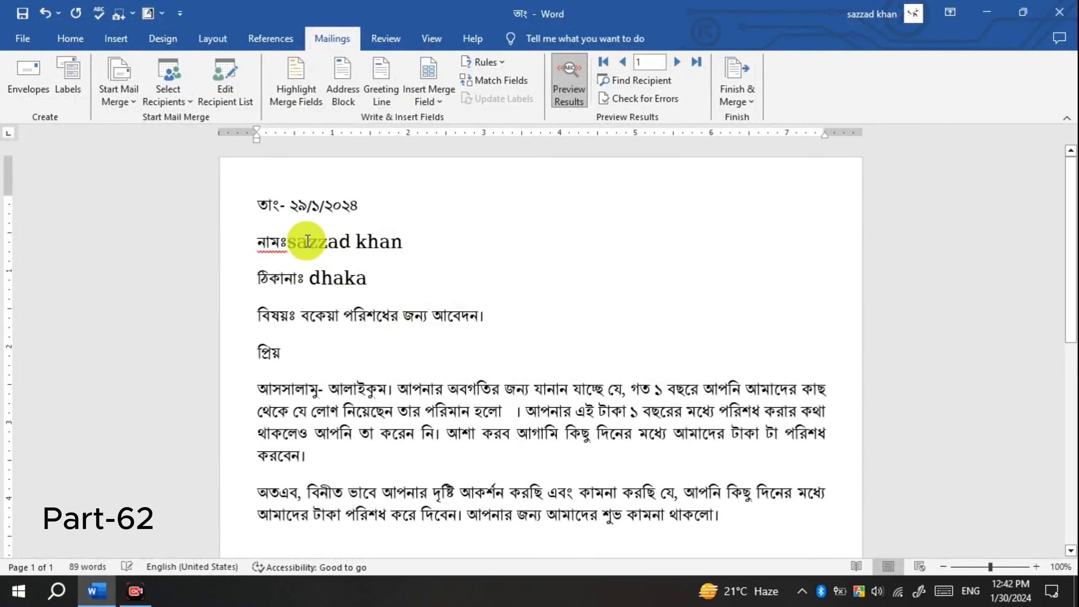
pyautogui.doubleClick(292, 245)
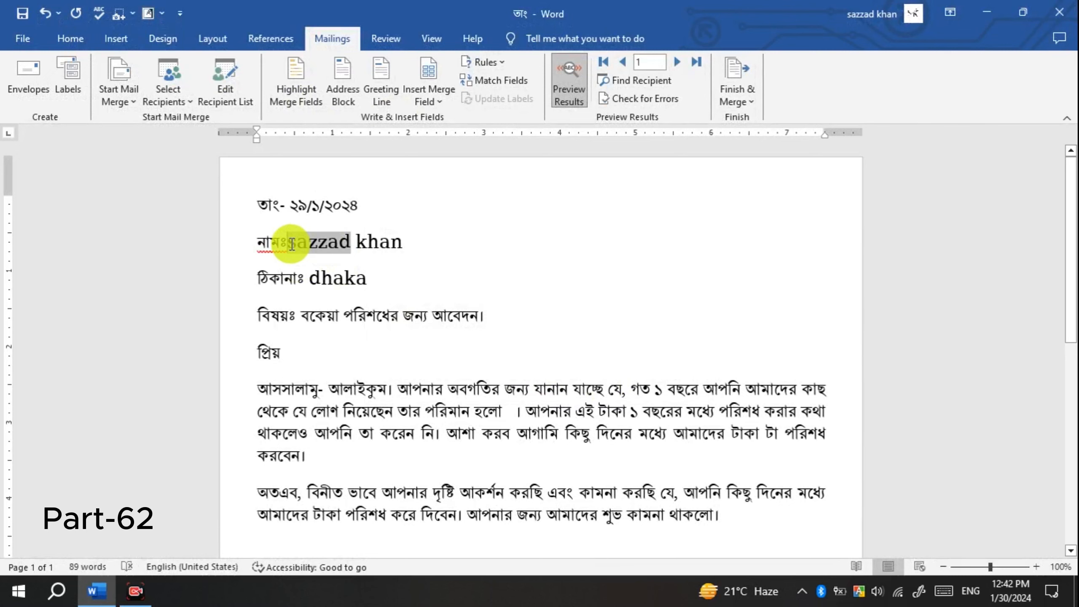
pyautogui.doubleClick(292, 244)
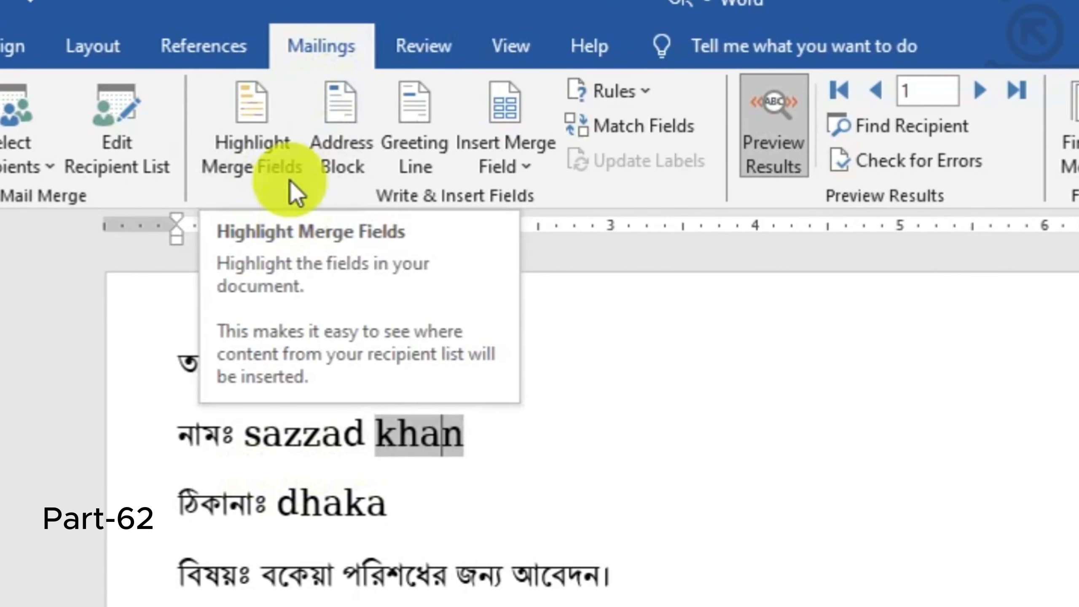
pyautogui.click(289, 163)
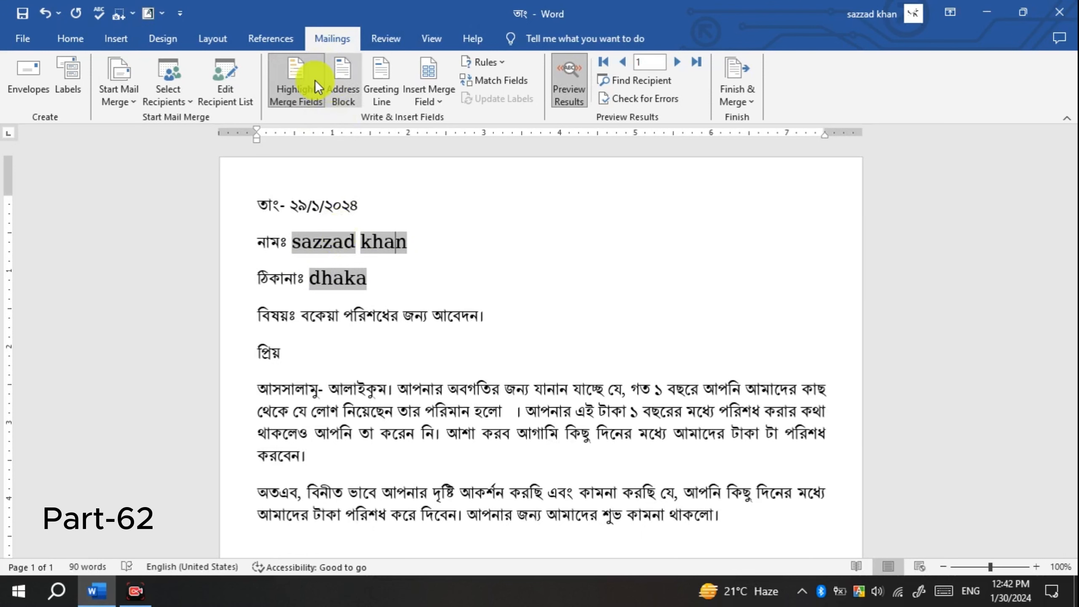
pyautogui.scroll(-3, 412, 306)
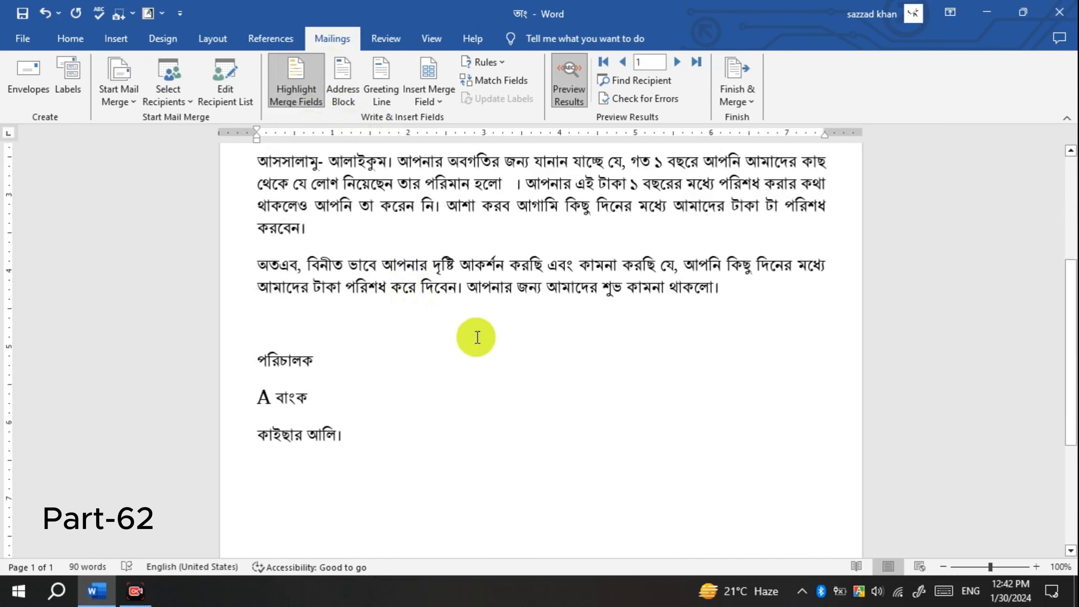
pyautogui.scroll(3, 480, 338)
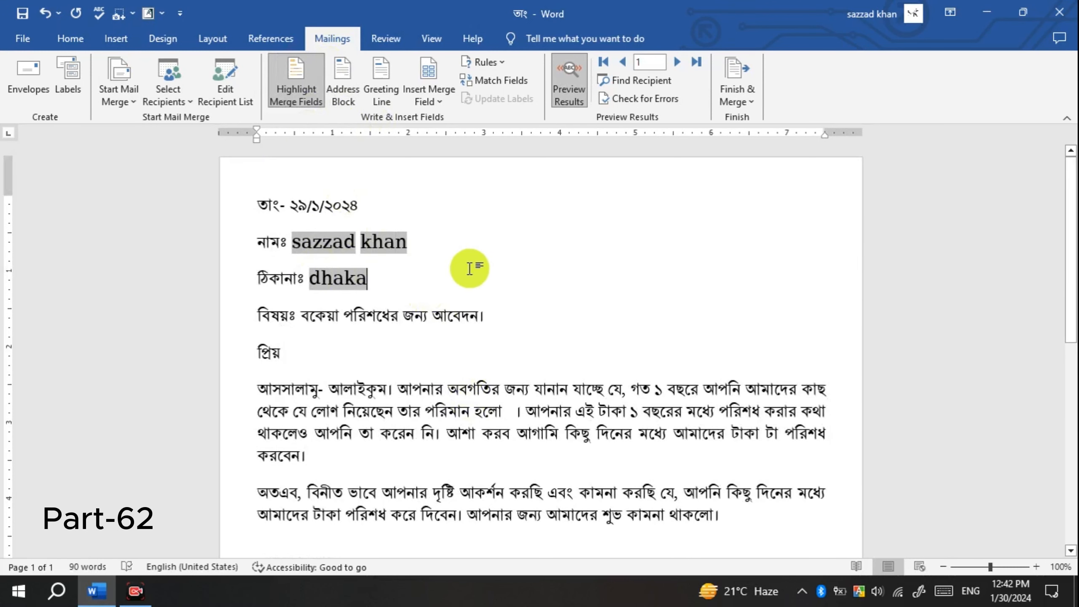
# Step: Close Insert Address Block without inserting and bring up the Greeting Line dialog
pyautogui.click(356, 98)
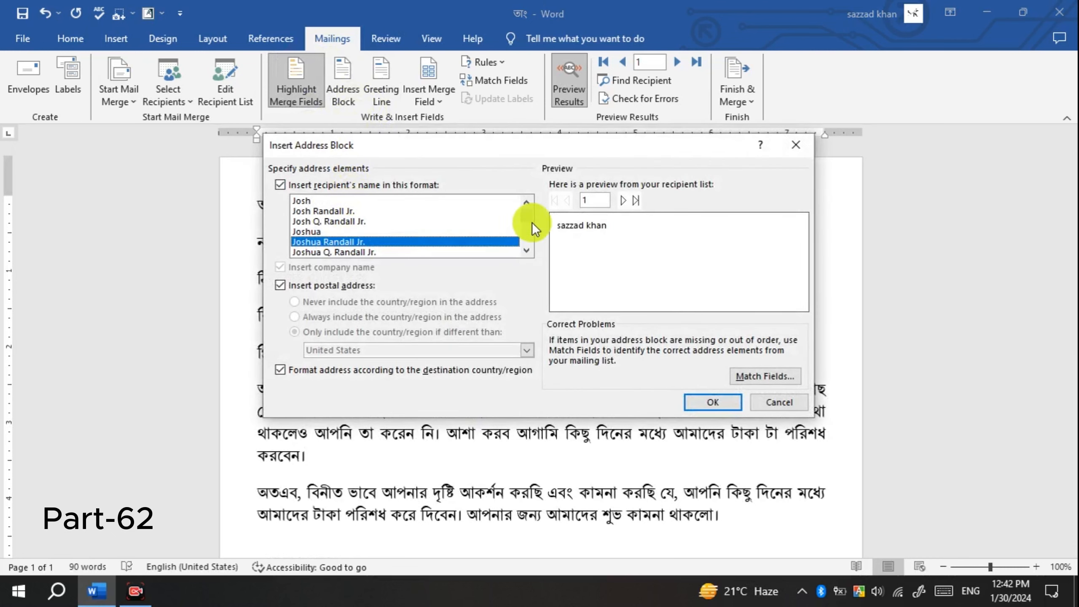
pyautogui.click(790, 148)
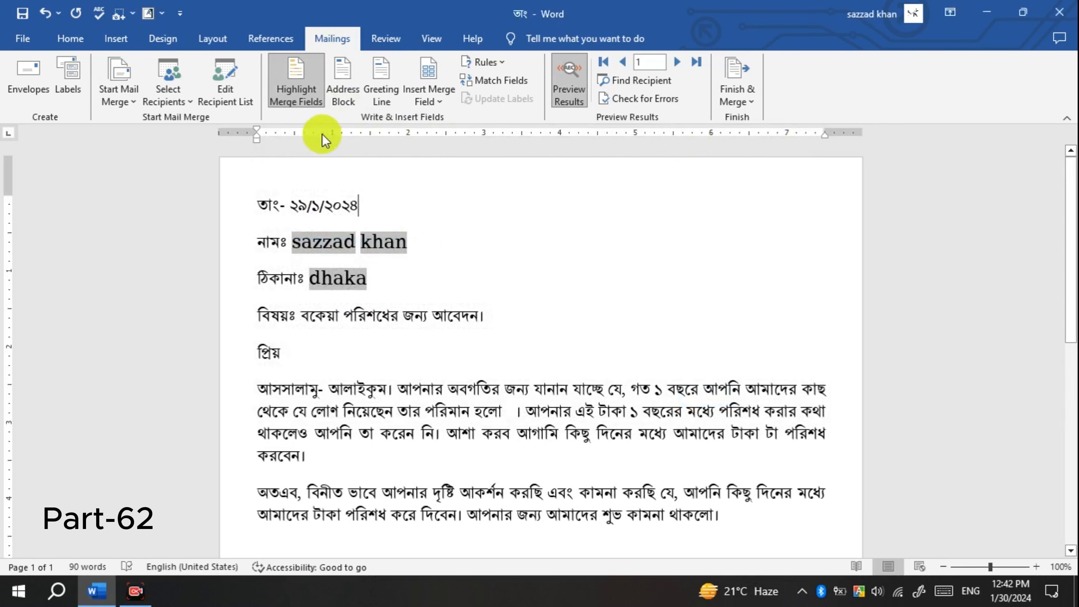
pyautogui.click(396, 98)
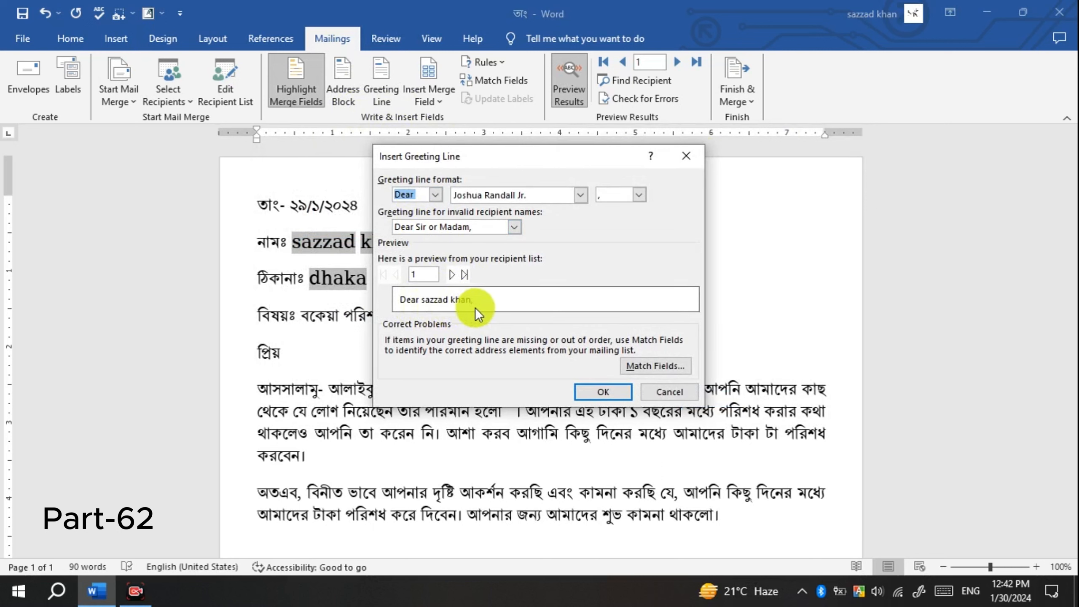
# Step: Put the cursor after প্রিয় and set the greeting line salutation to Dear
pyautogui.click(686, 155)
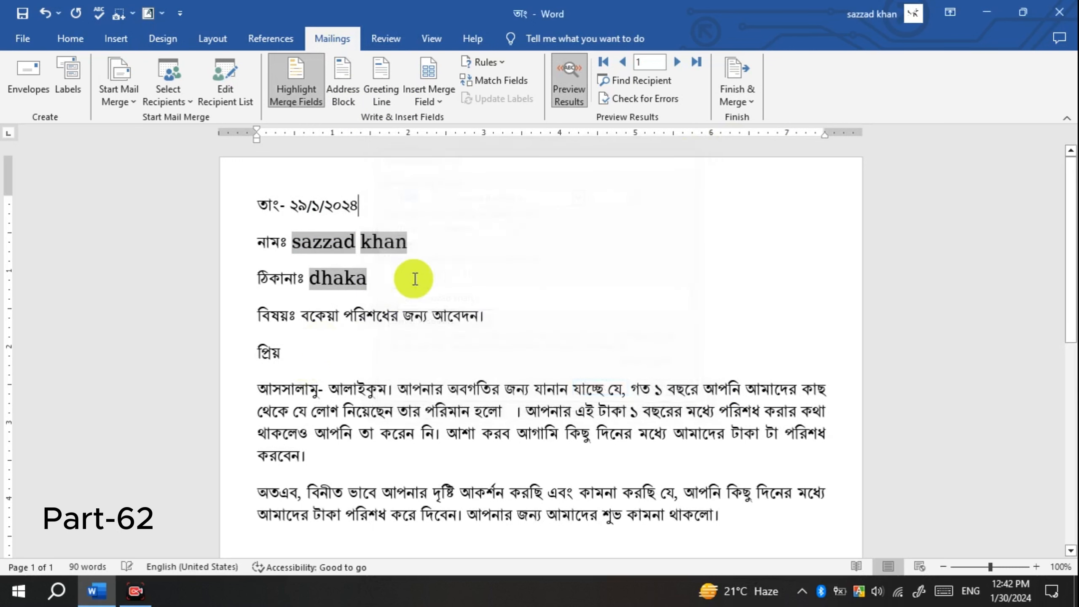
pyautogui.click(305, 345)
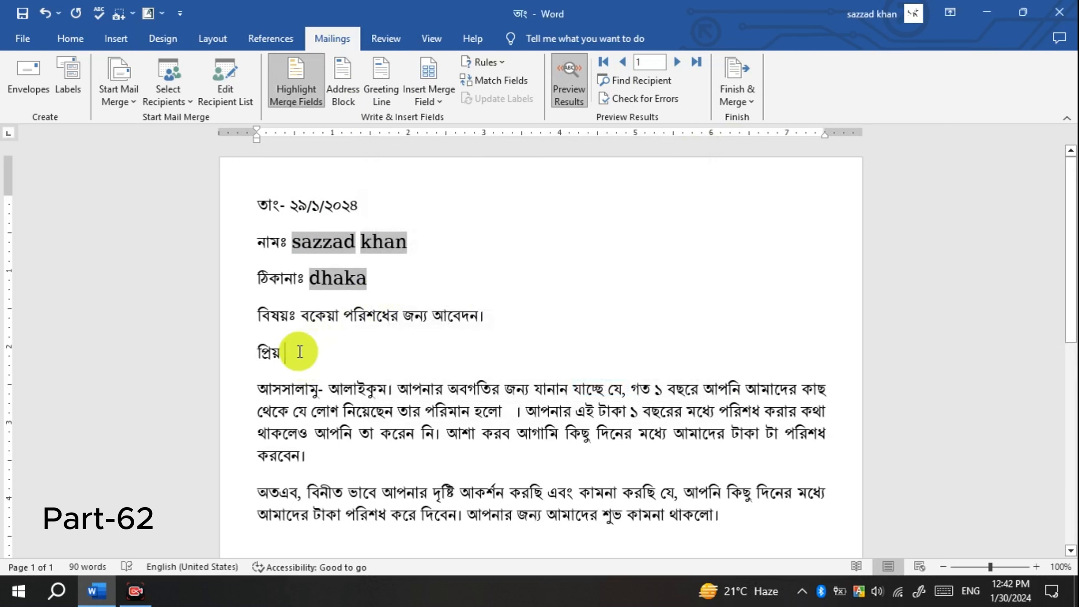
pyautogui.click(392, 101)
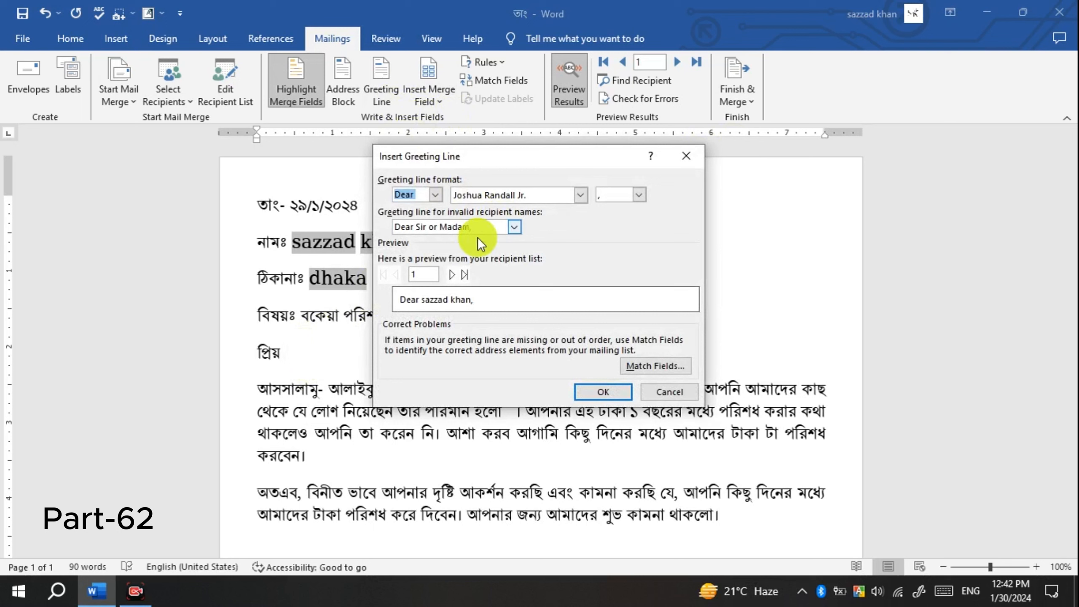
pyautogui.click(438, 194)
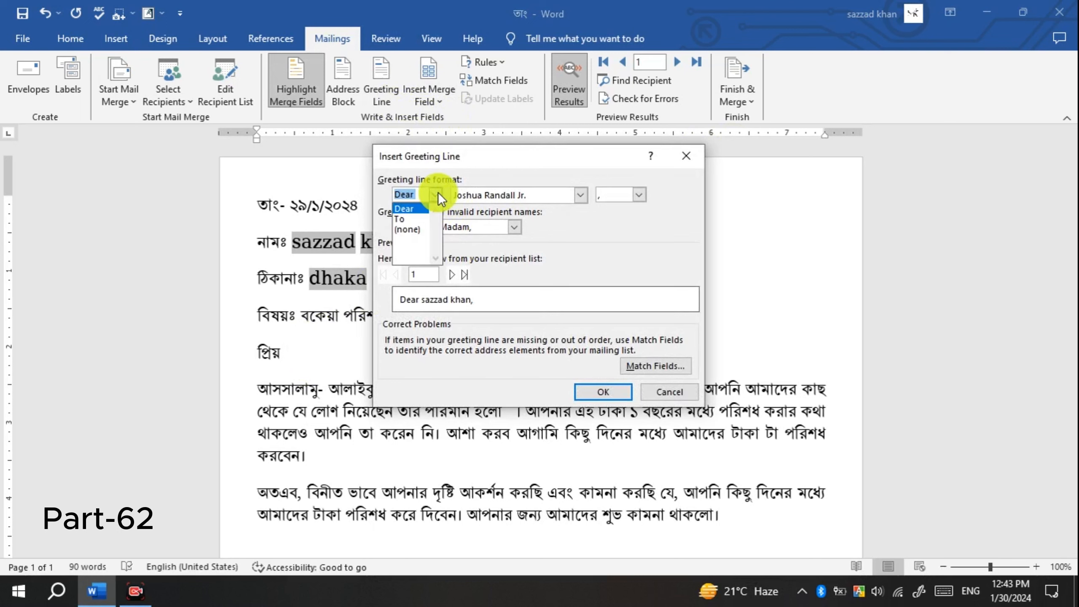
pyautogui.click(414, 218)
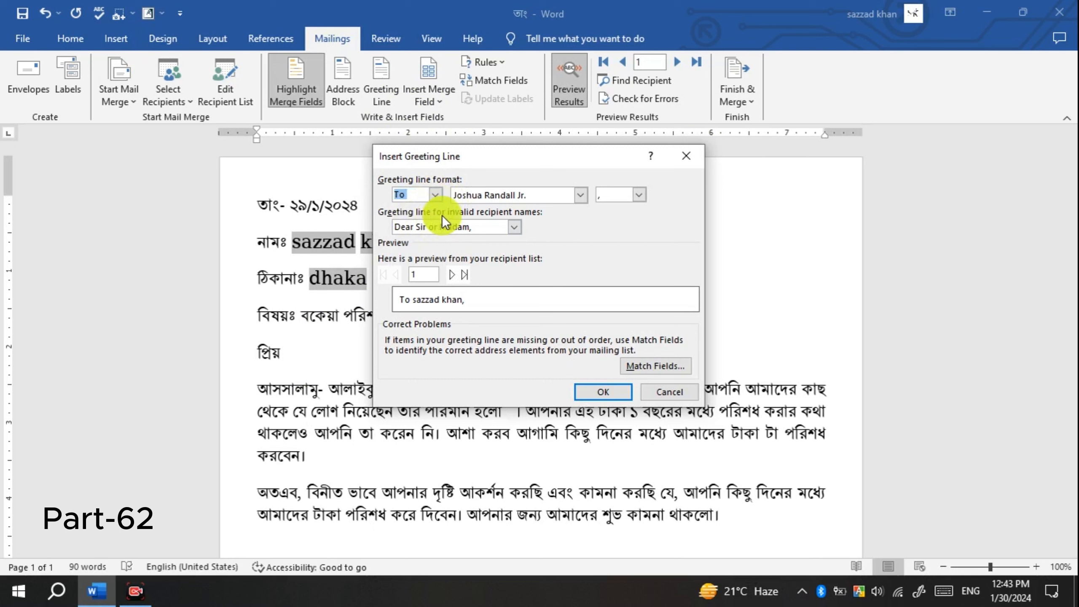
pyautogui.click(436, 193)
pyautogui.click(414, 207)
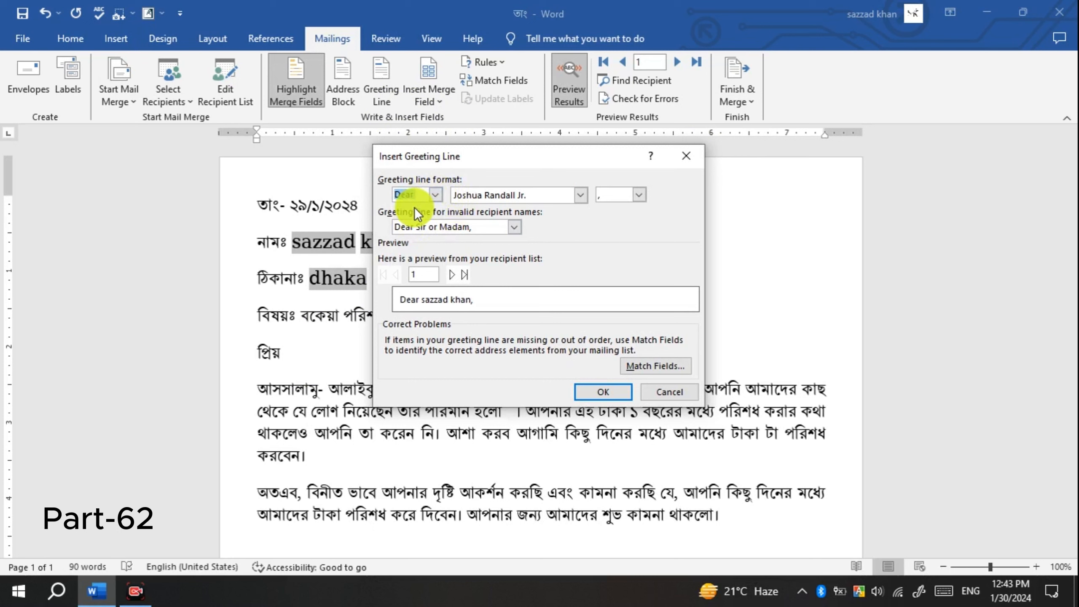
# Step: Keep 'Dear Sir or Madam,' for invalid names and the comma, and insert the greeting line
pyautogui.click(515, 227)
pyautogui.click(470, 240)
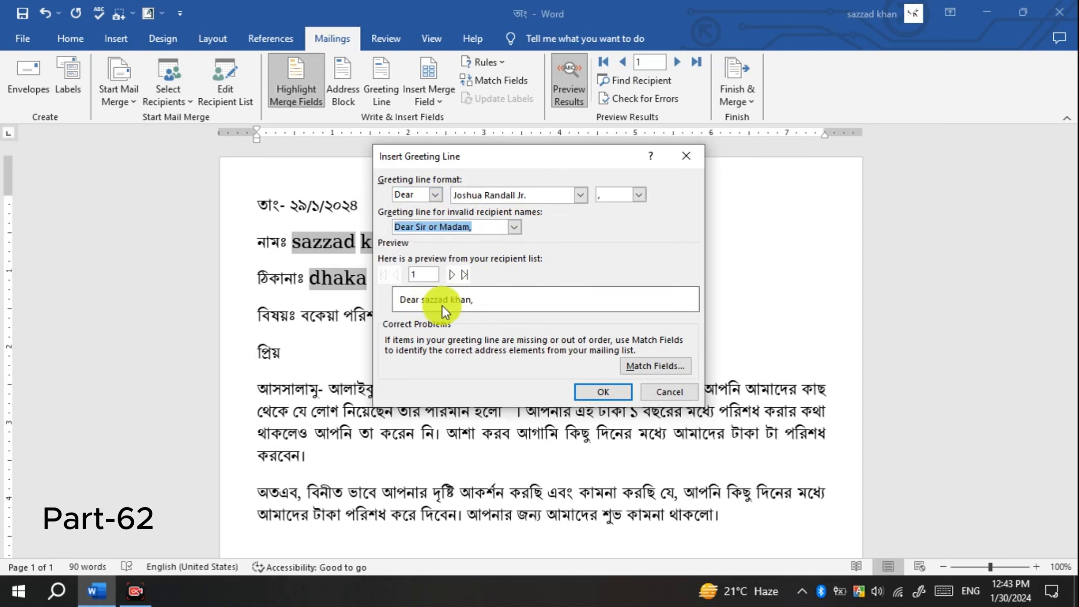
pyautogui.click(477, 226)
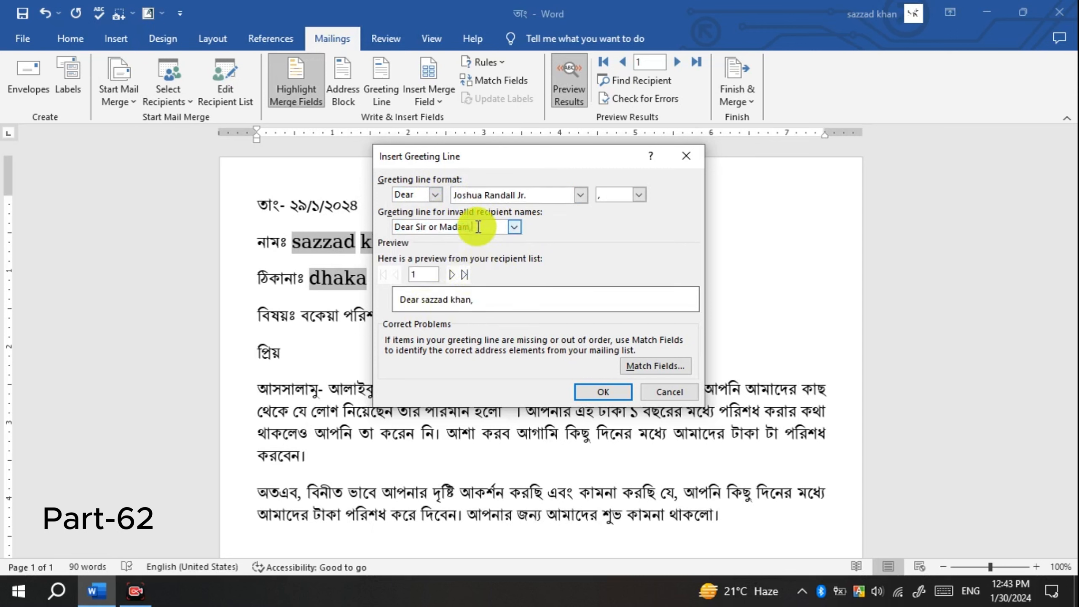
pyautogui.click(637, 195)
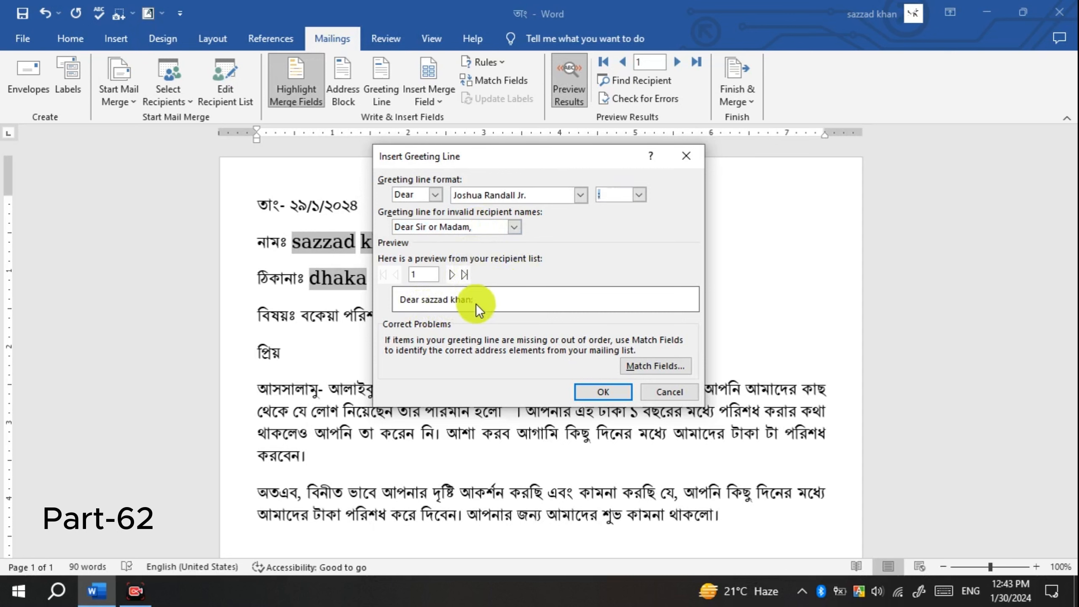
pyautogui.click(638, 194)
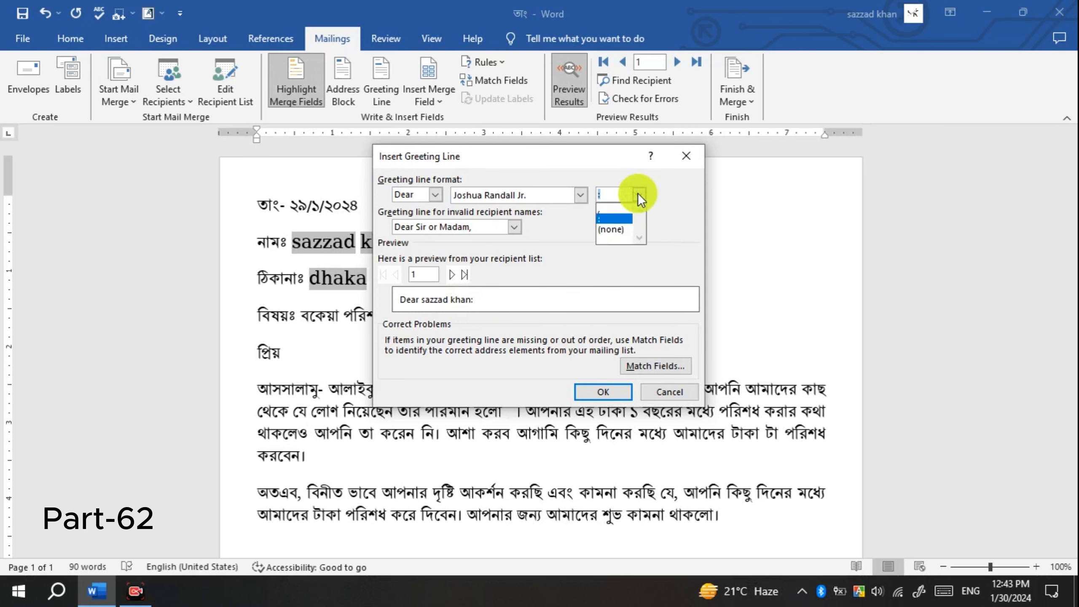
pyautogui.click(611, 214)
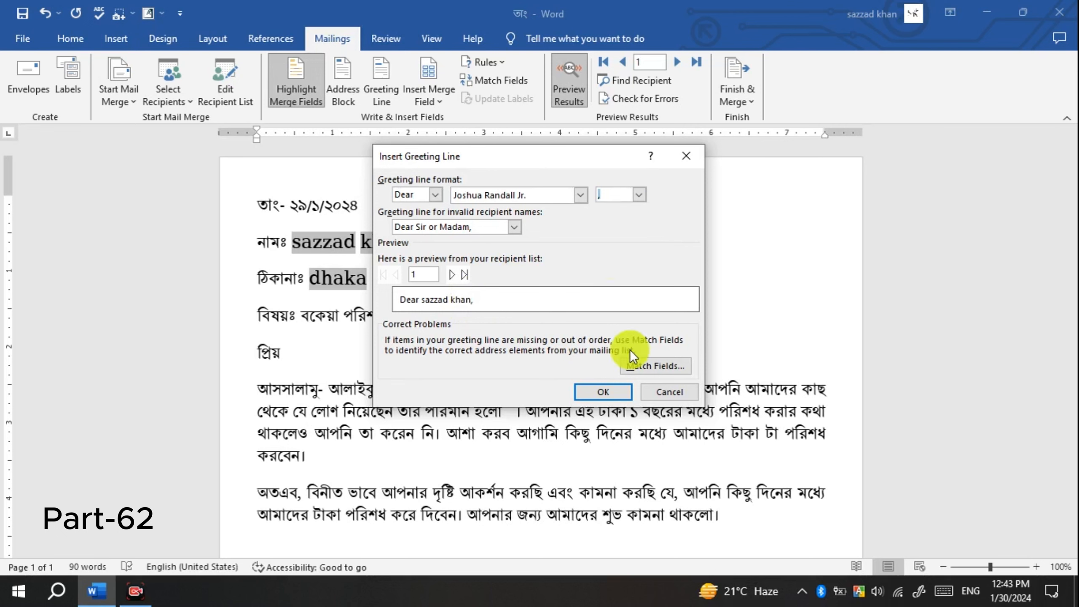
pyautogui.click(619, 392)
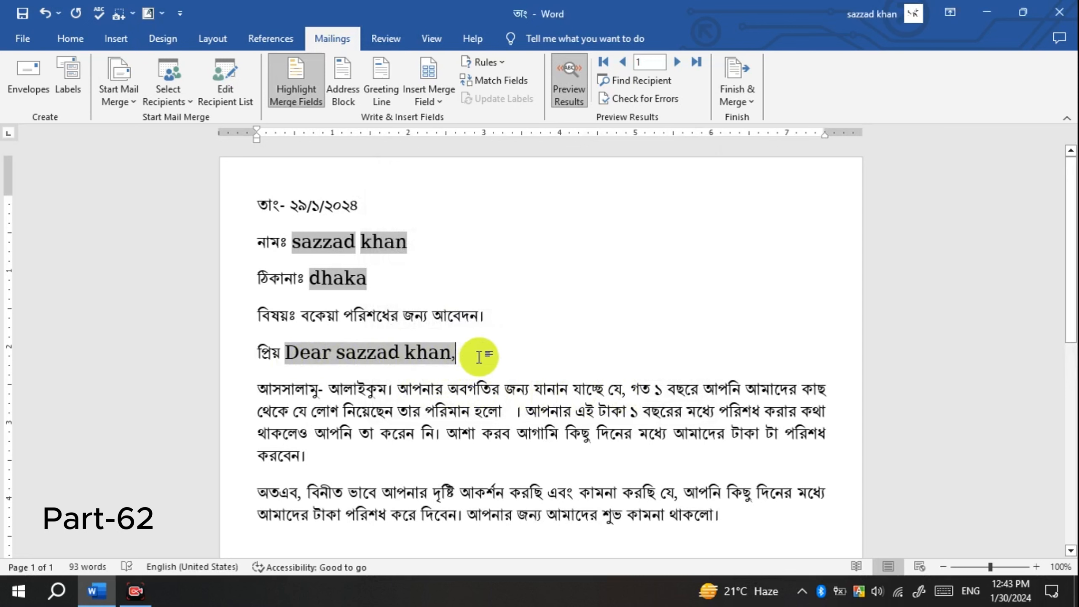
pyautogui.click(393, 95)
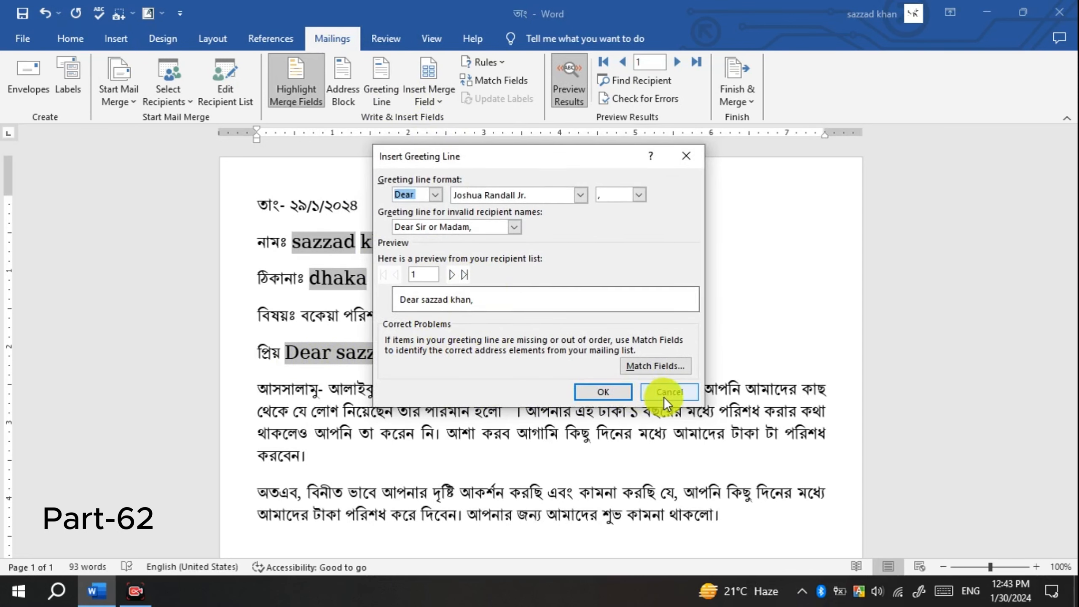
pyautogui.click(602, 391)
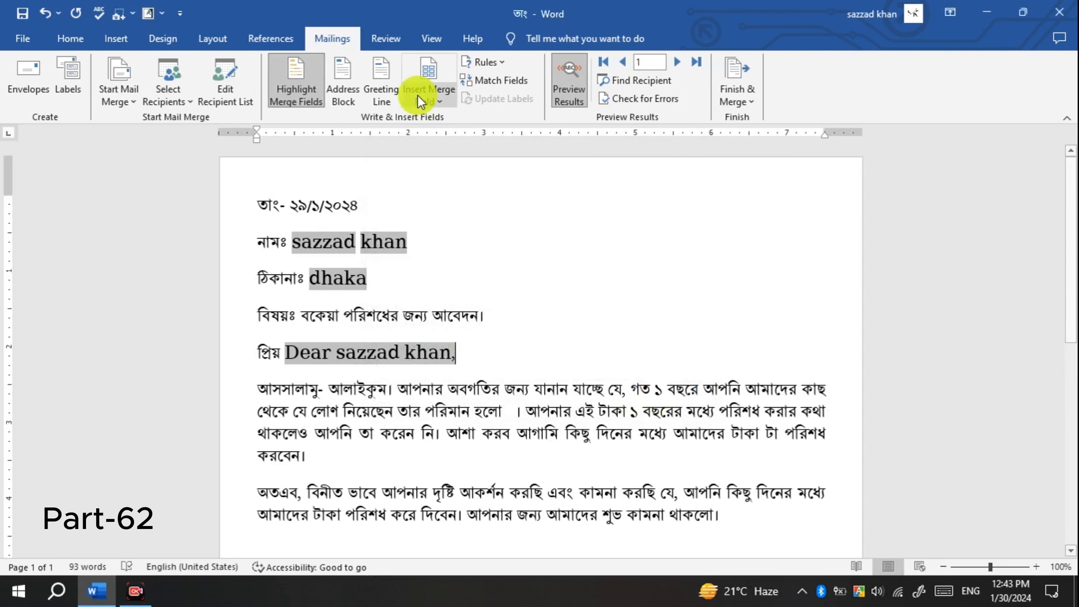
# Step: Browse the Insert Merge Field and Rules lists without inserting, then launch Find Recipient
pyautogui.click(440, 101)
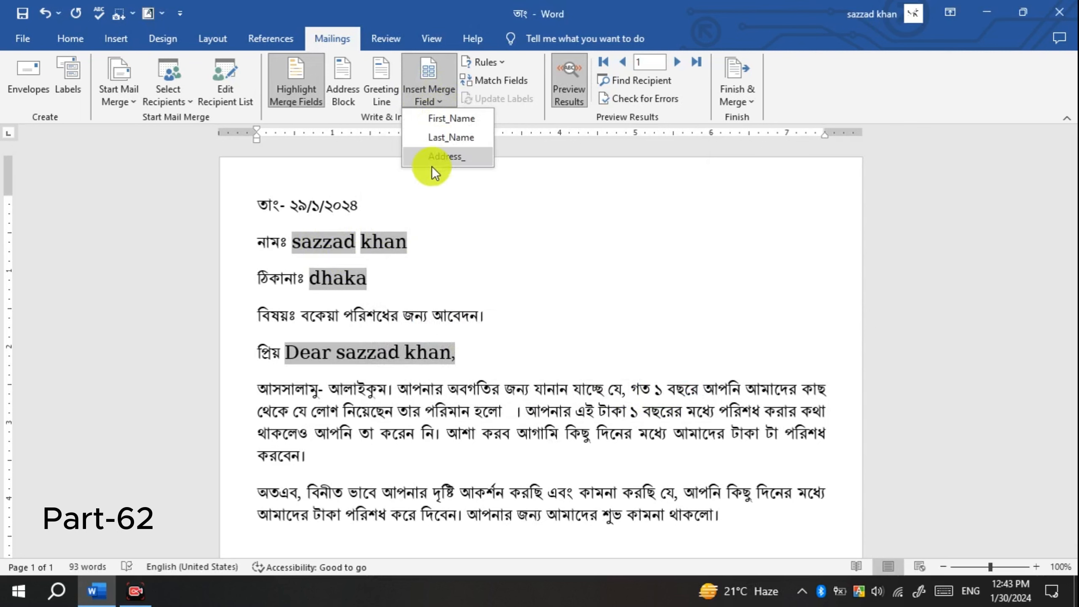
pyautogui.click(505, 196)
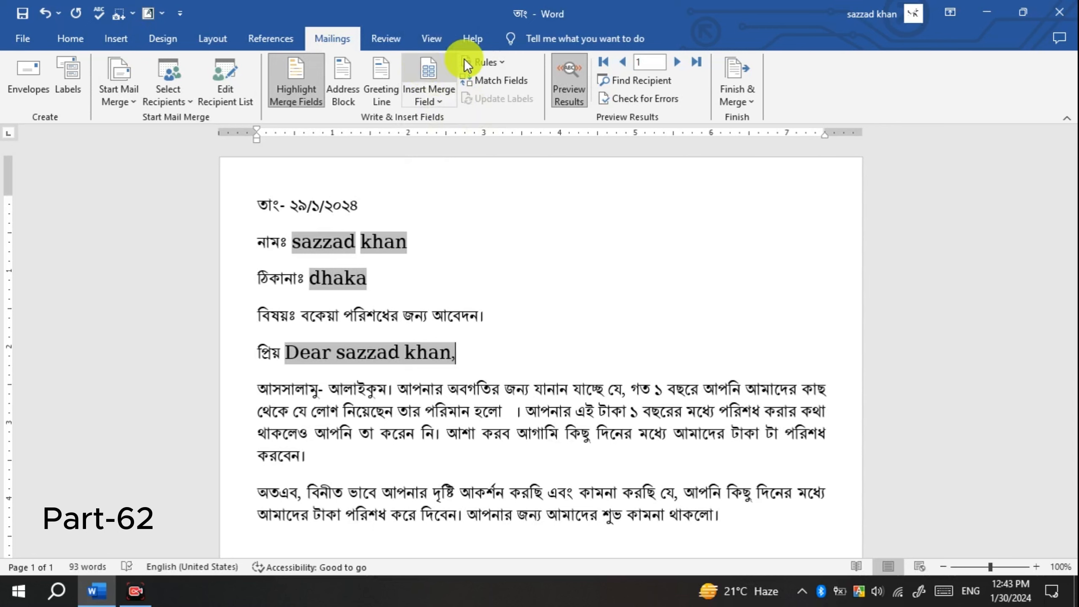
pyautogui.click(501, 62)
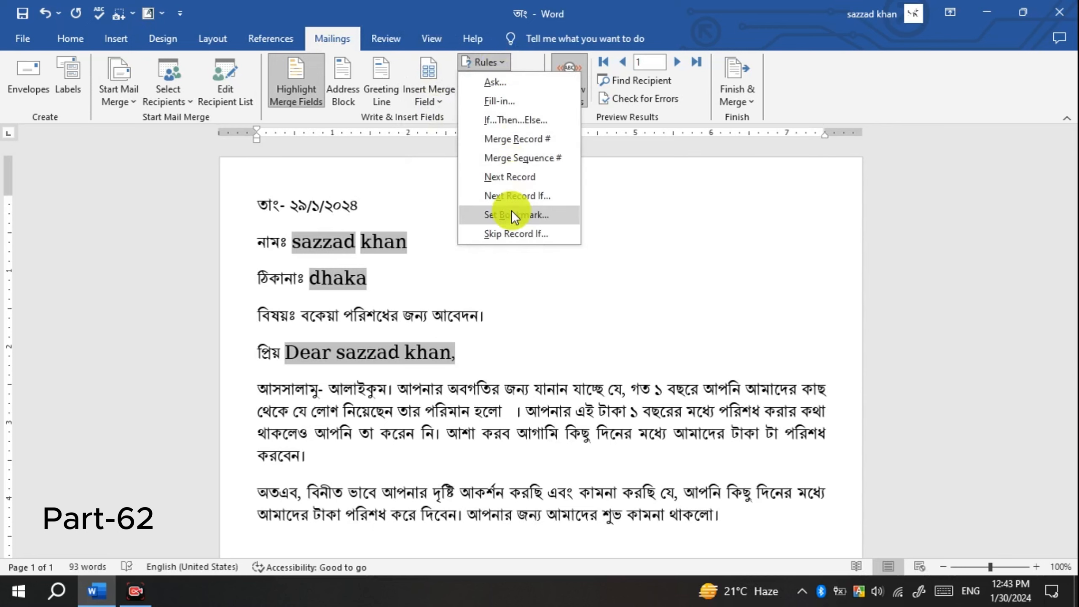
pyautogui.click(615, 230)
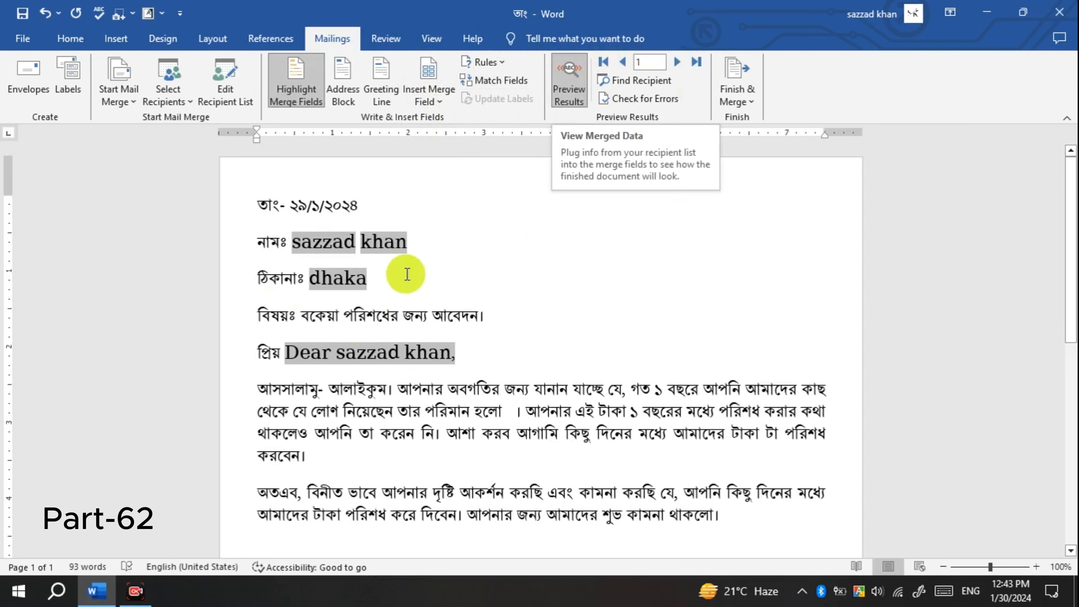
pyautogui.click(381, 259)
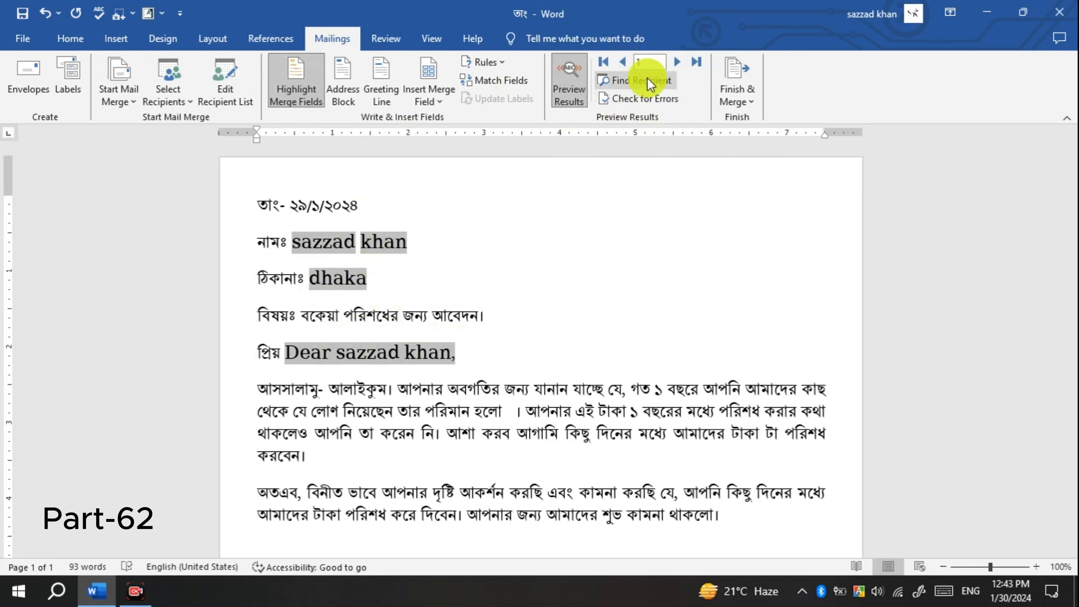
pyautogui.click(642, 88)
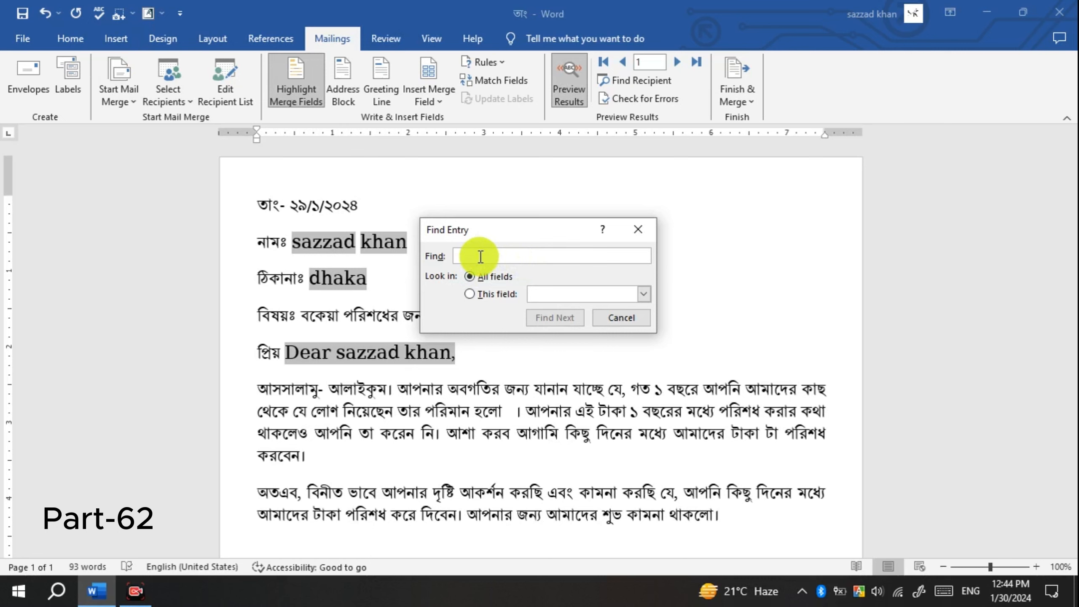
# Step: Cancel Find Entry, then dismiss the Check for Errors dialog without running a check
pyautogui.click(633, 317)
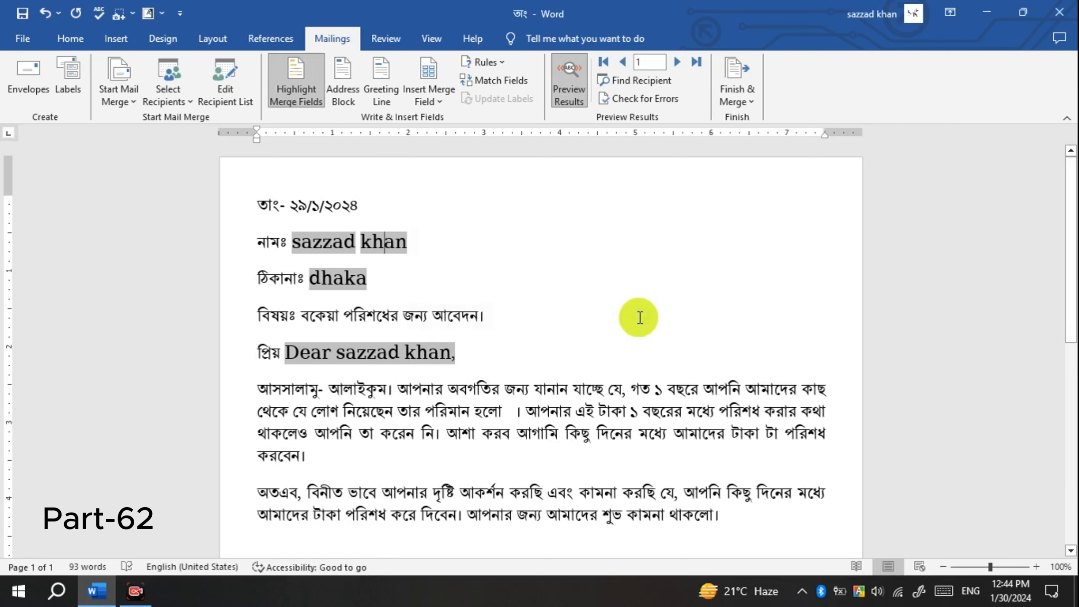
pyautogui.click(635, 102)
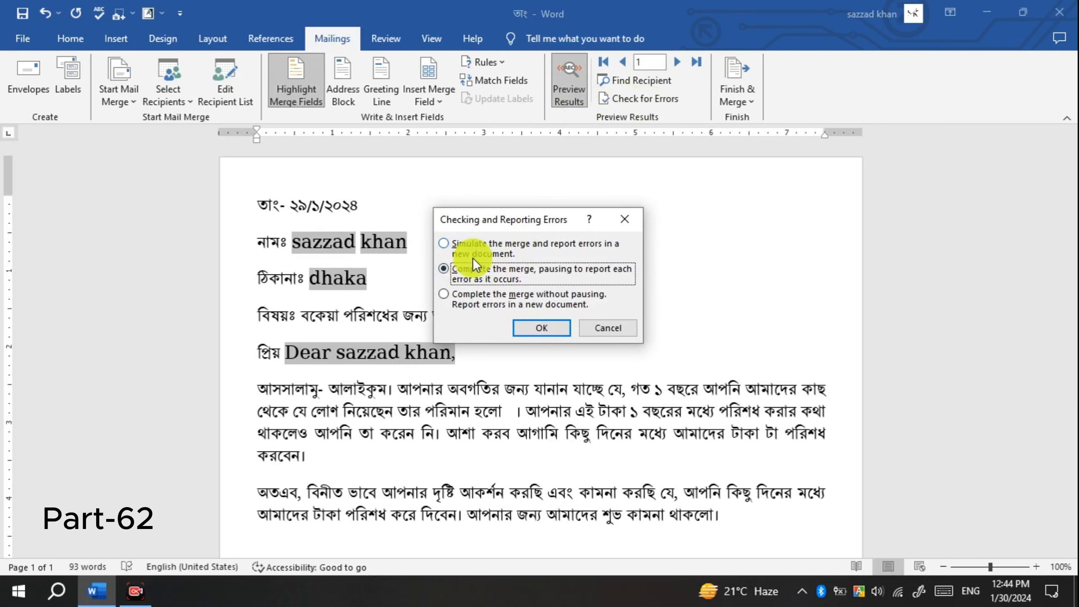
pyautogui.click(606, 326)
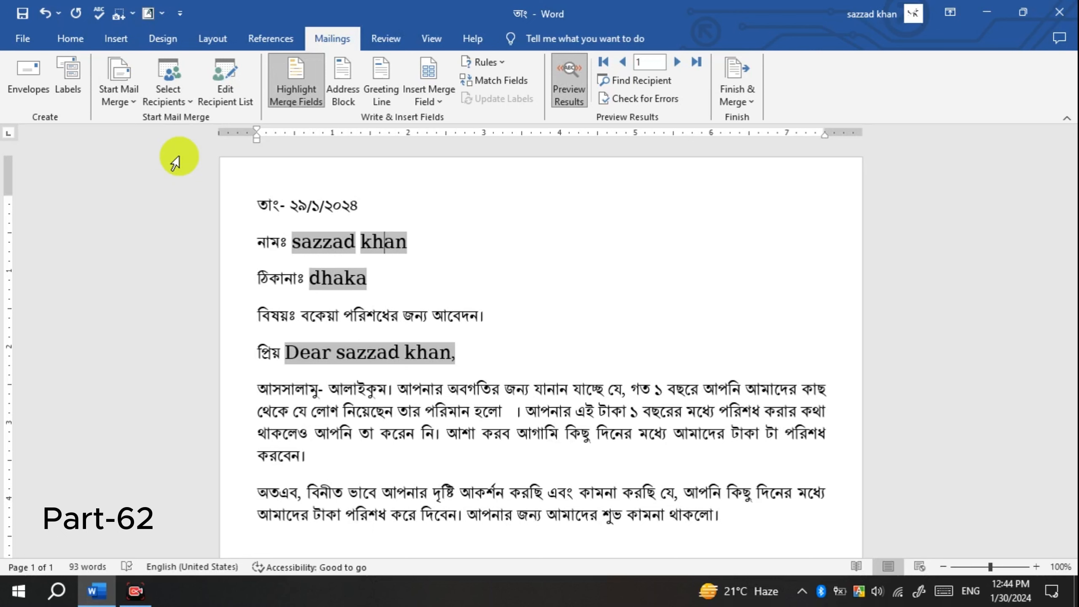
# Step: Close the mail-merged loan notice and exit Word, answering the save prompt to return to the desktop
pyautogui.scroll(-10, 319, 242)
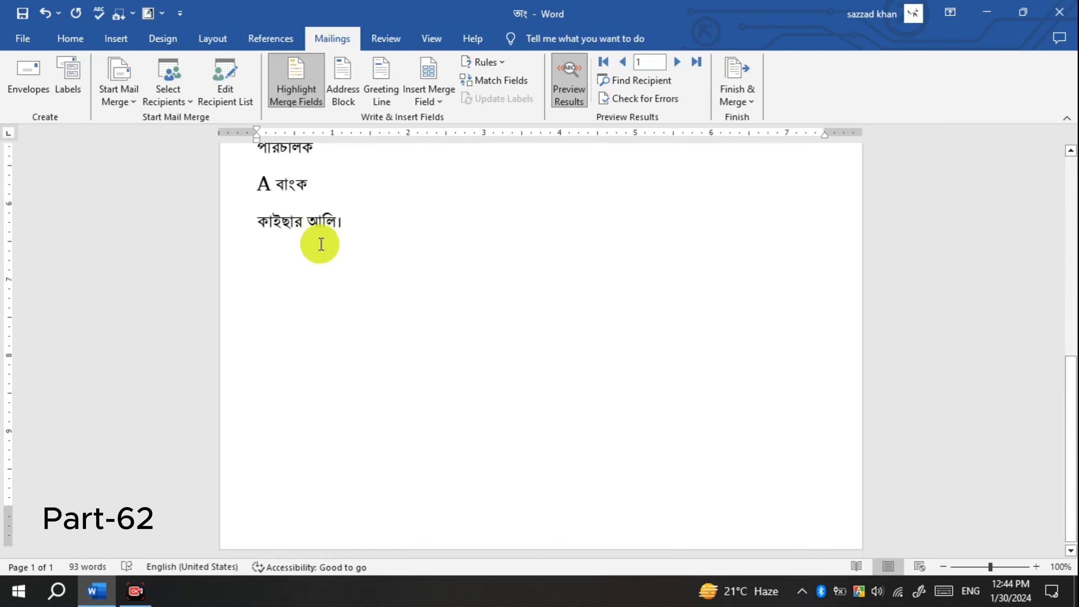
pyautogui.scroll(10, 321, 244)
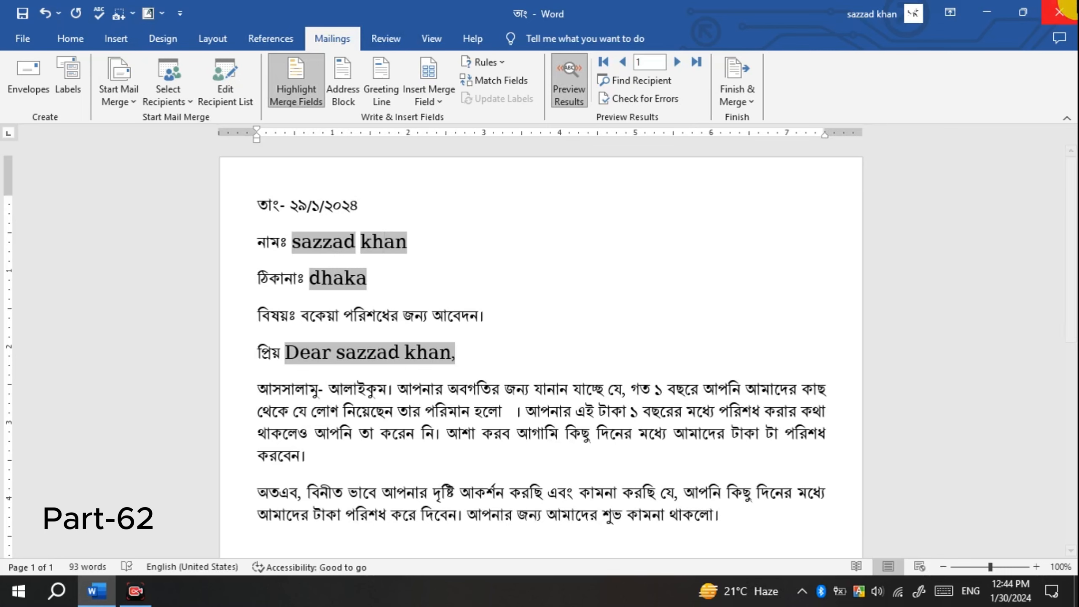
pyautogui.click(1064, 11)
pyautogui.click(607, 415)
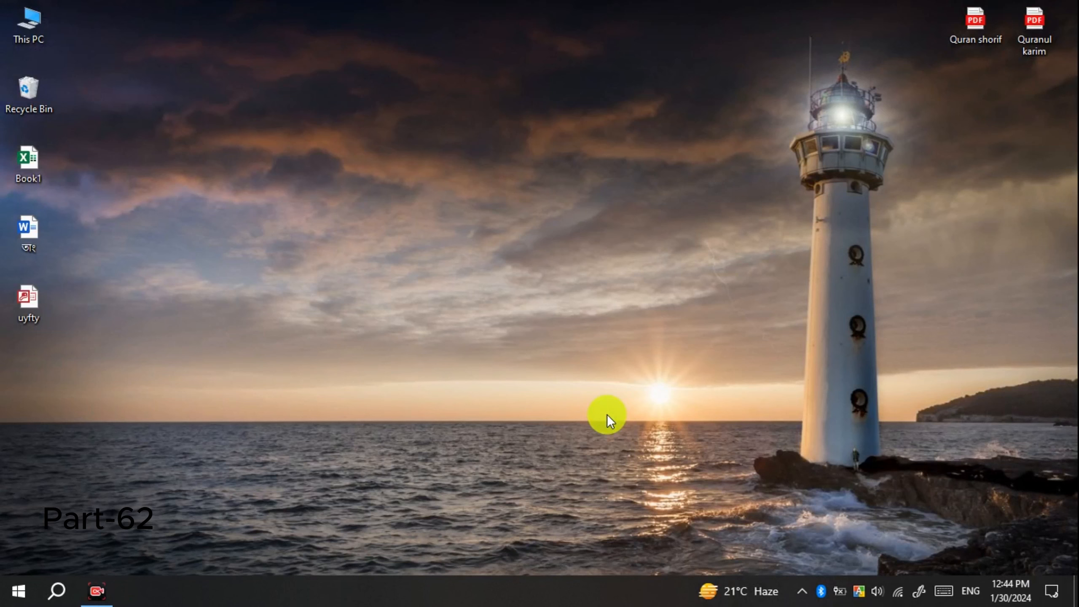